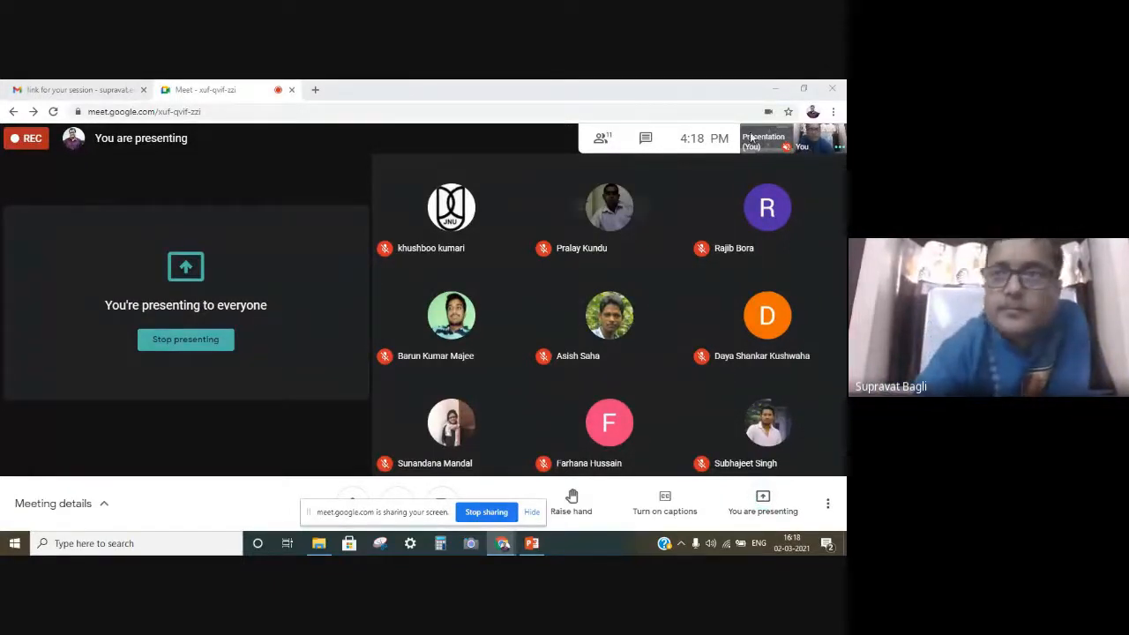
Switch from the meeting window to IBM SPSS Statistics 20 by launching it from the desktop, and dismiss its startup dialog
{"action": "left_click", "coordinate": [776, 90]}
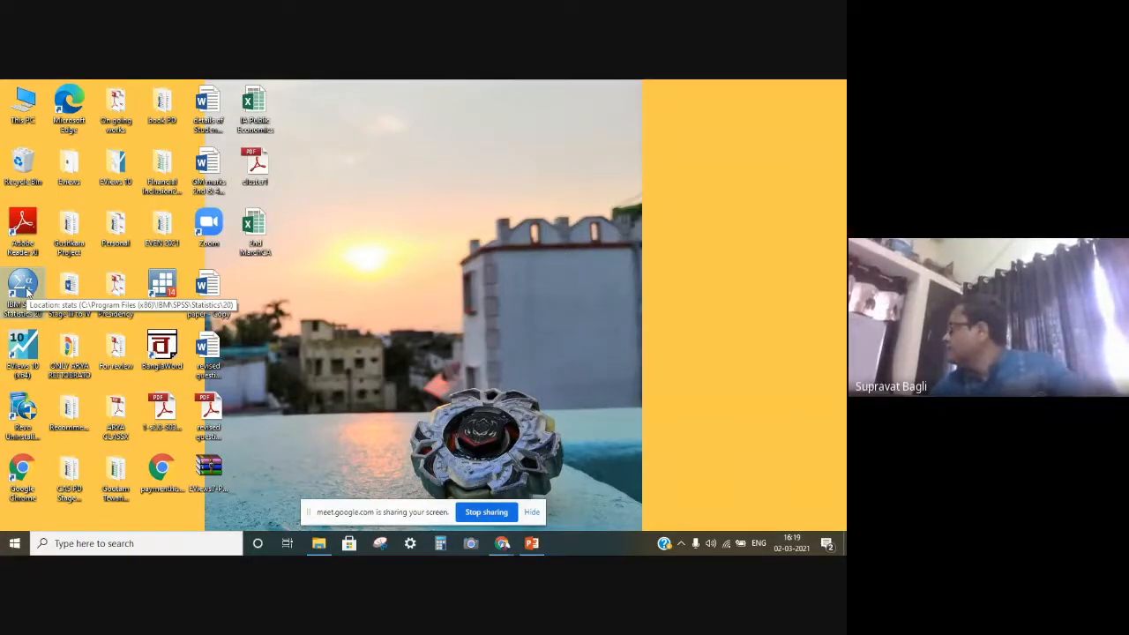
{"action": "double_click", "coordinate": [25, 289]}
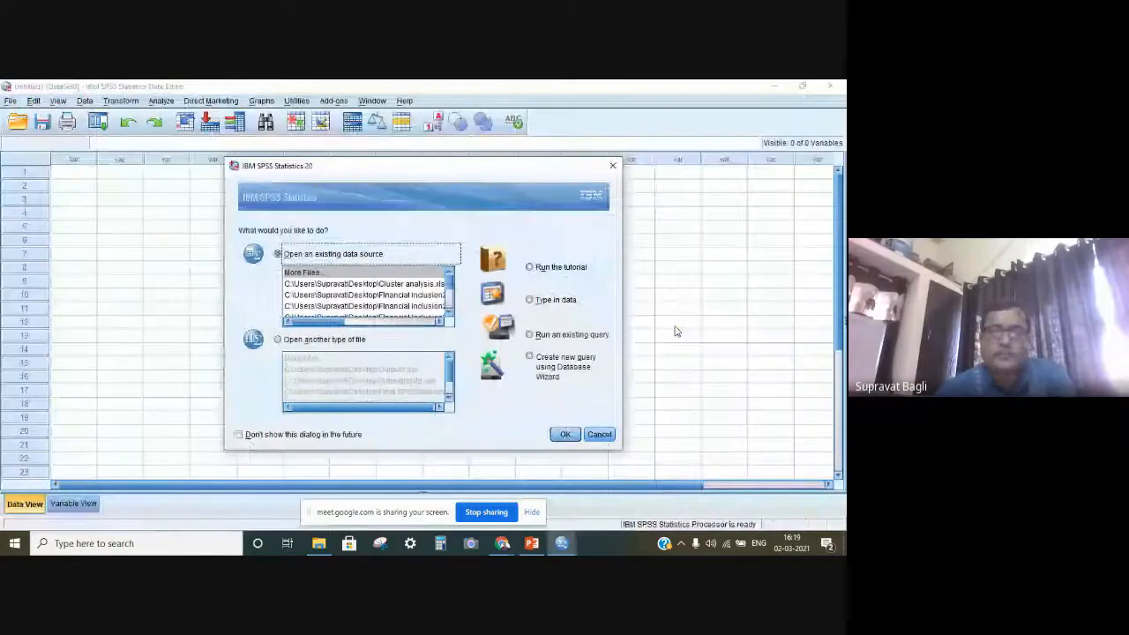
{"action": "left_click", "coordinate": [615, 167]}
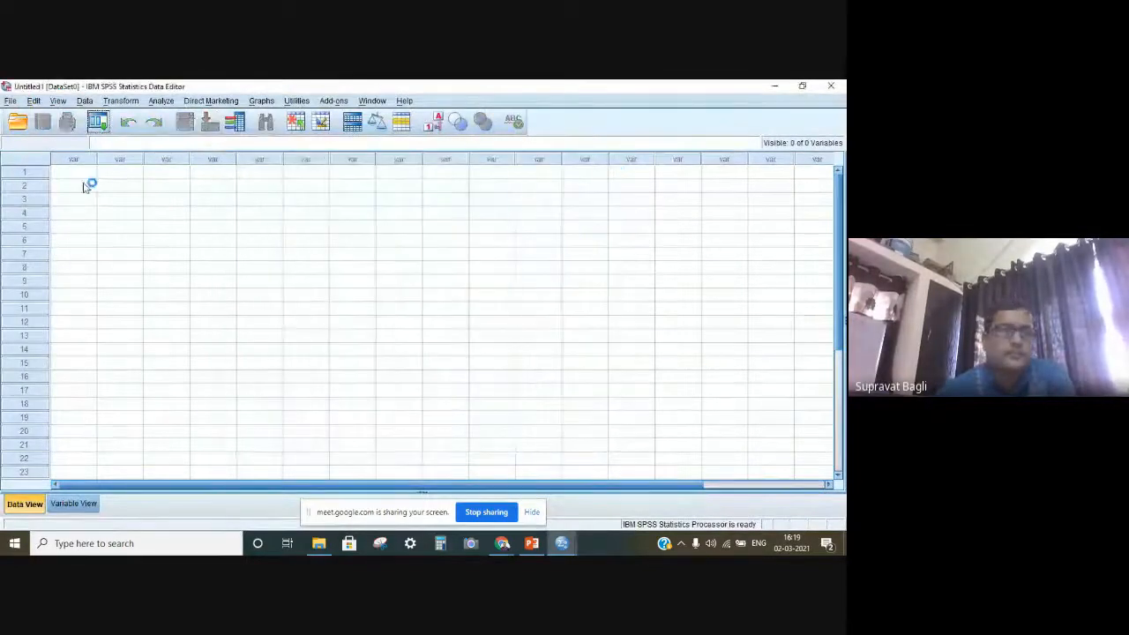
Start opening a data file, browsing to the Desktop folder with the file type set to Excel (*.xls, *.xlsx, *.xlsm)
{"action": "left_click", "coordinate": [10, 101]}
{"action": "mouse_move", "coordinate": [42, 131]}
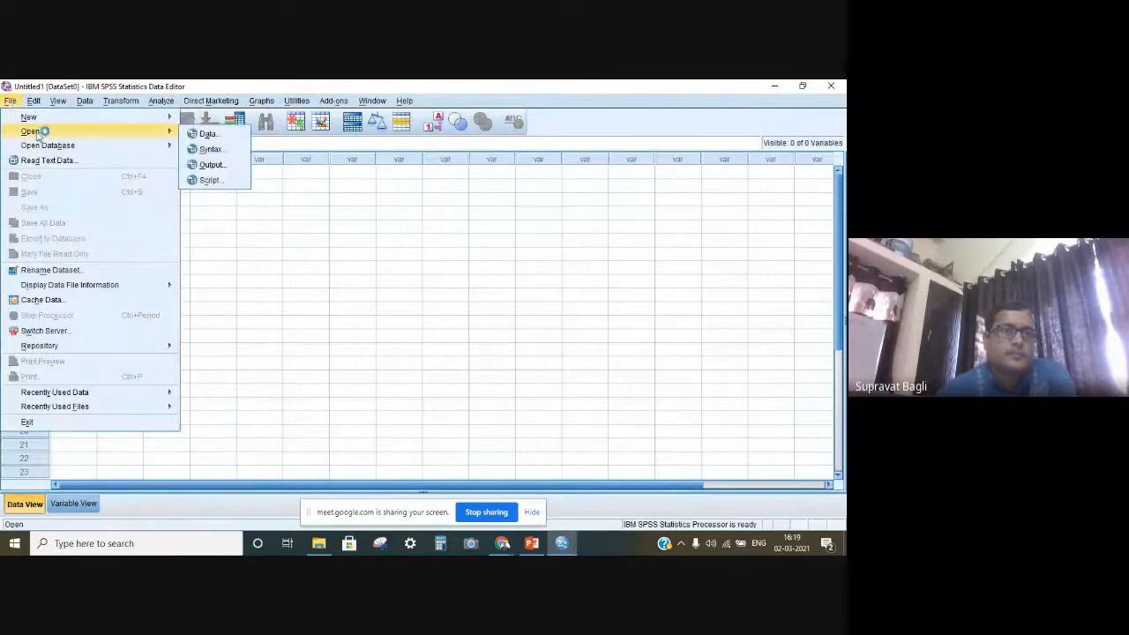
{"action": "left_click", "coordinate": [210, 134]}
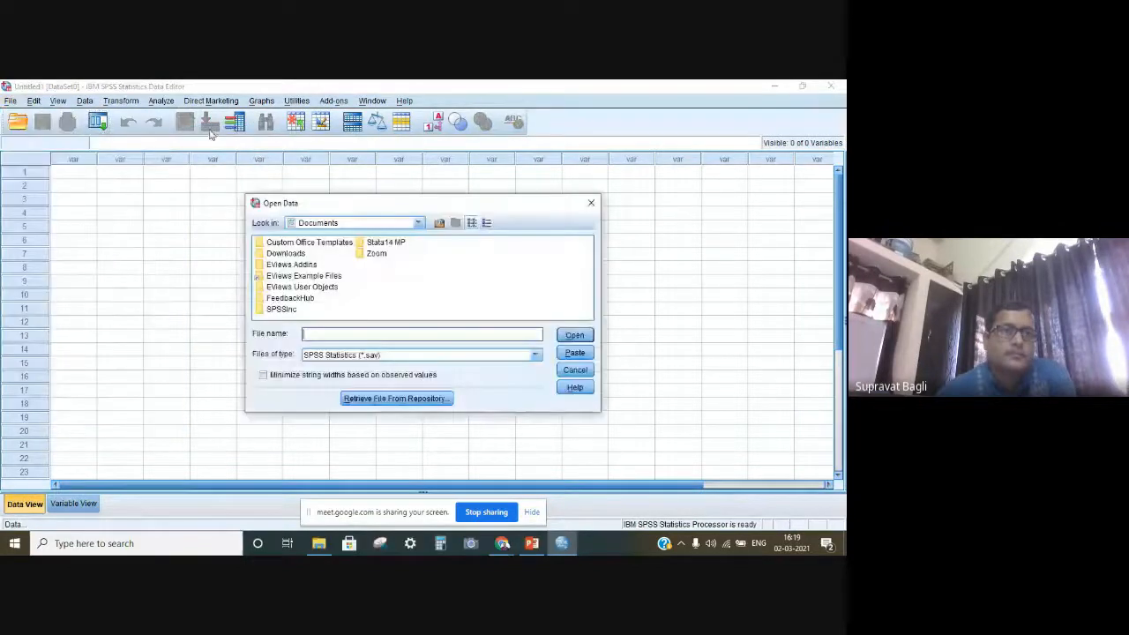
{"action": "left_click", "coordinate": [420, 223]}
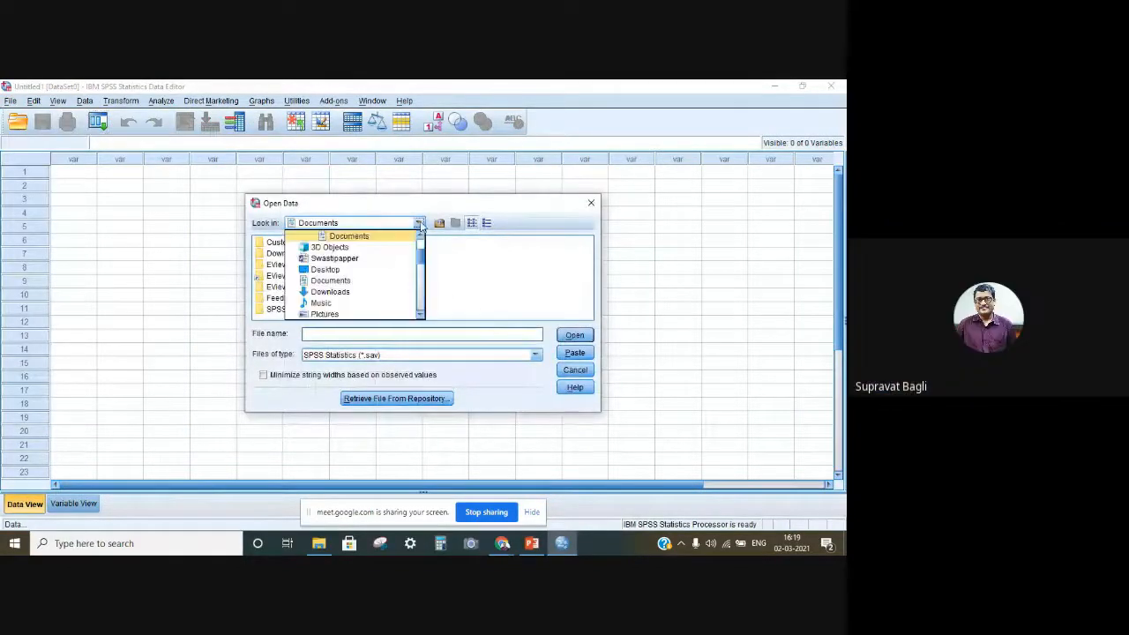
{"action": "left_click", "coordinate": [331, 270]}
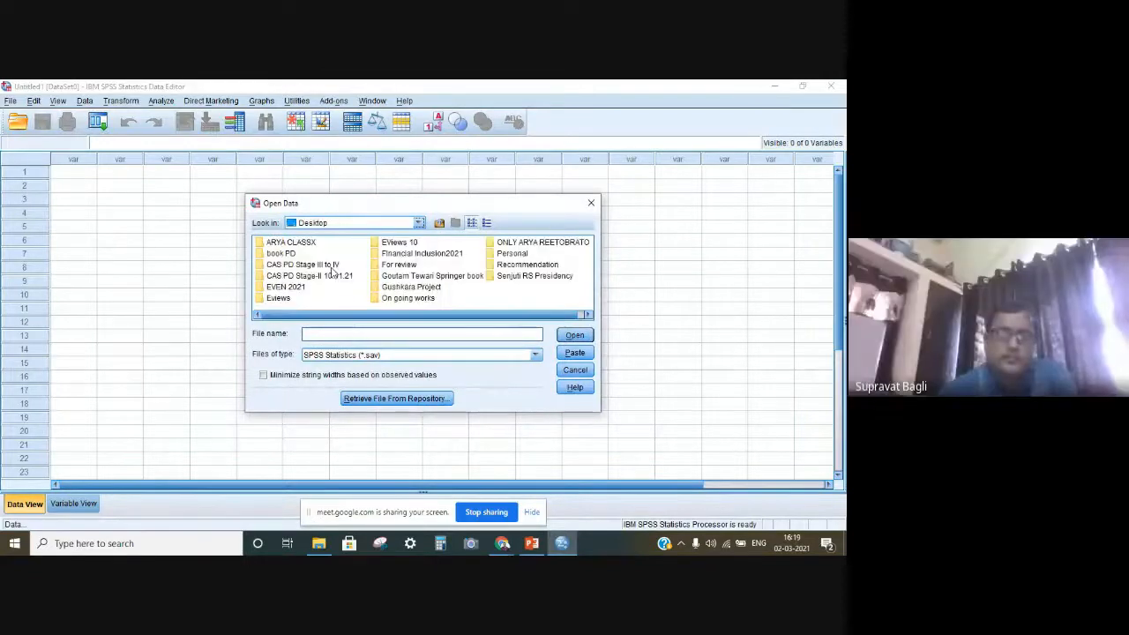
{"action": "left_click", "coordinate": [534, 354]}
{"action": "left_click", "coordinate": [345, 401]}
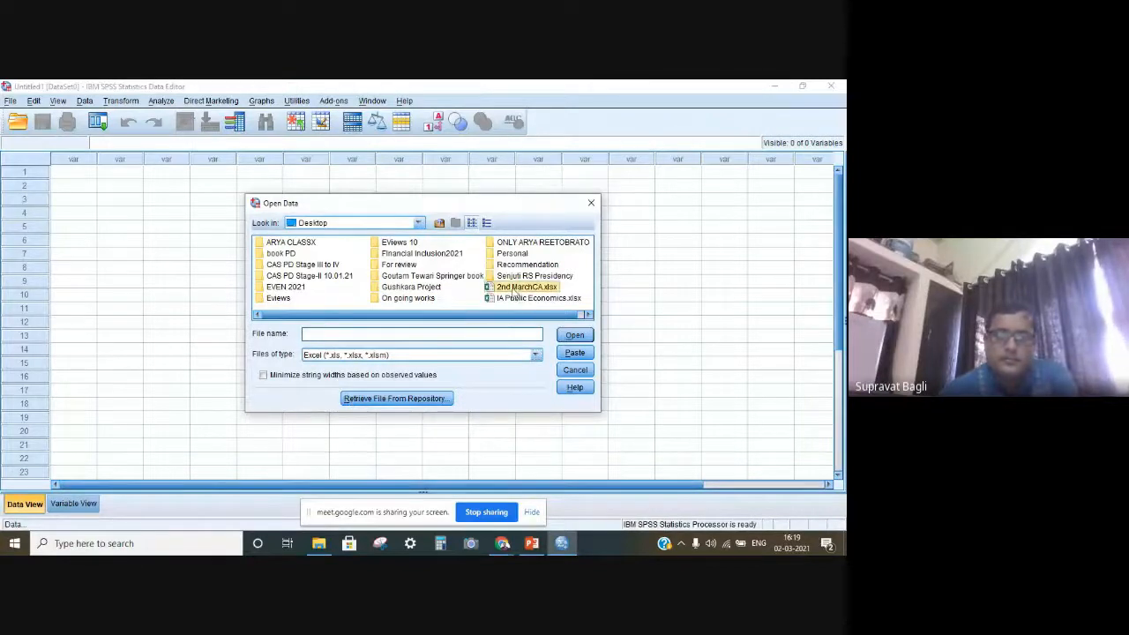
Import Sheet1 [A1:M30] of 2nd MarchCA.xlsx, reading variable names from the first row of data
{"action": "left_click", "coordinate": [527, 286]}
{"action": "left_click", "coordinate": [575, 335]}
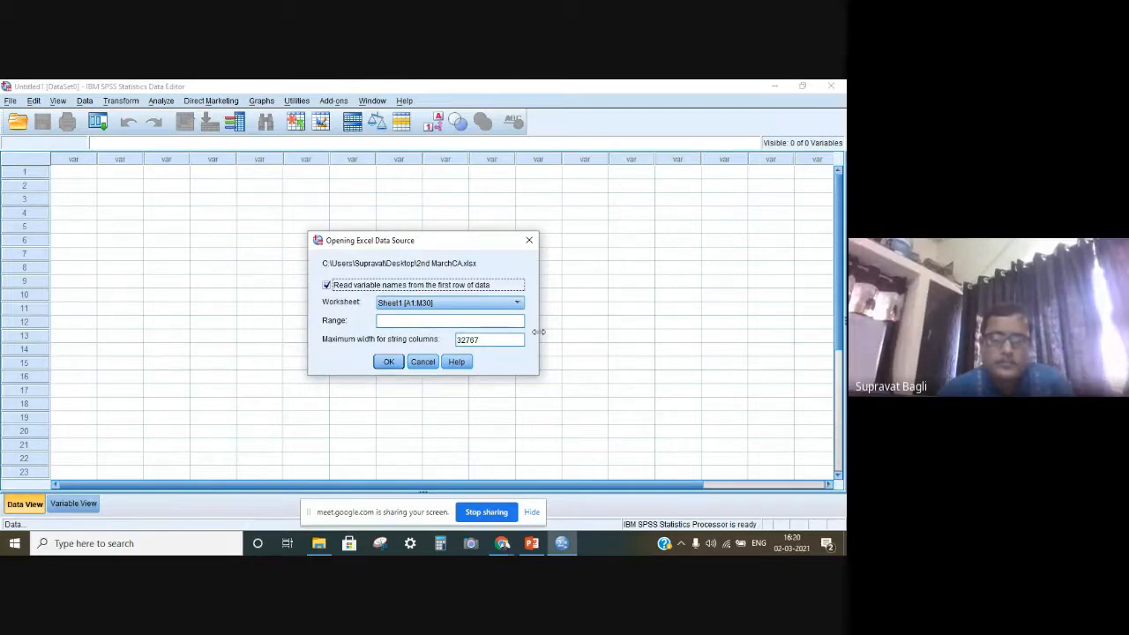
{"action": "left_click", "coordinate": [517, 303]}
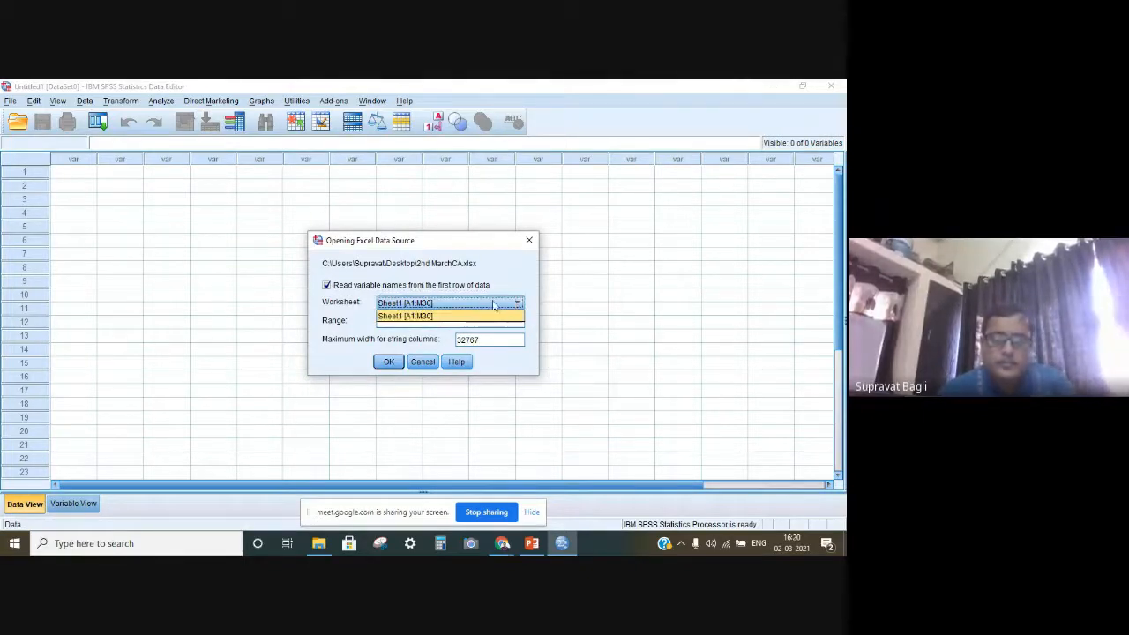
{"action": "left_click", "coordinate": [495, 304]}
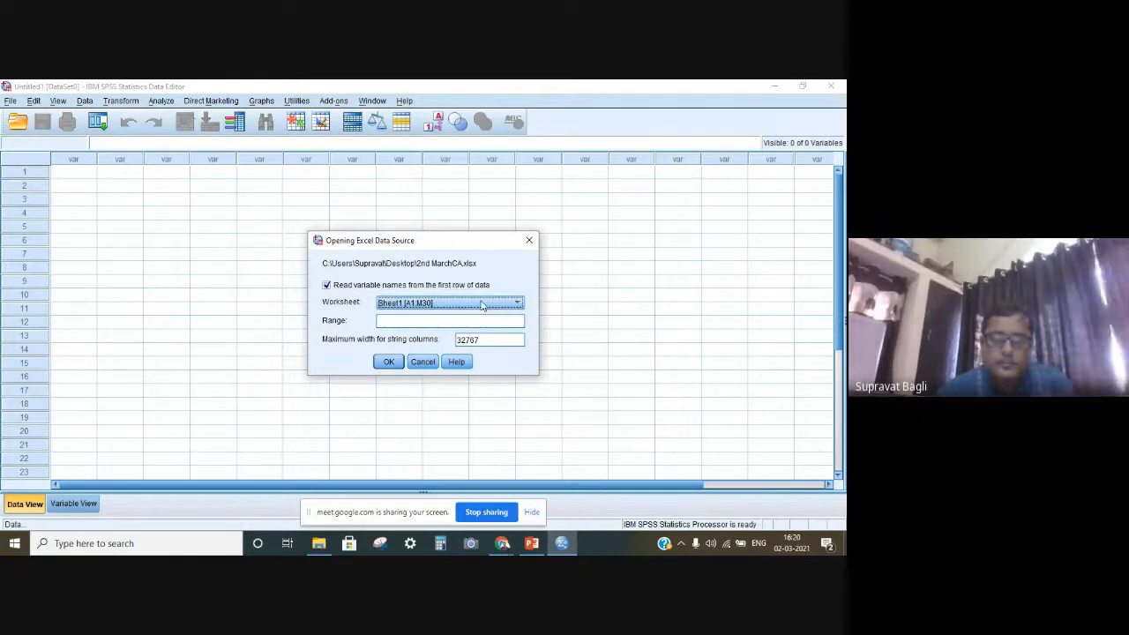
{"action": "left_click", "coordinate": [388, 362]}
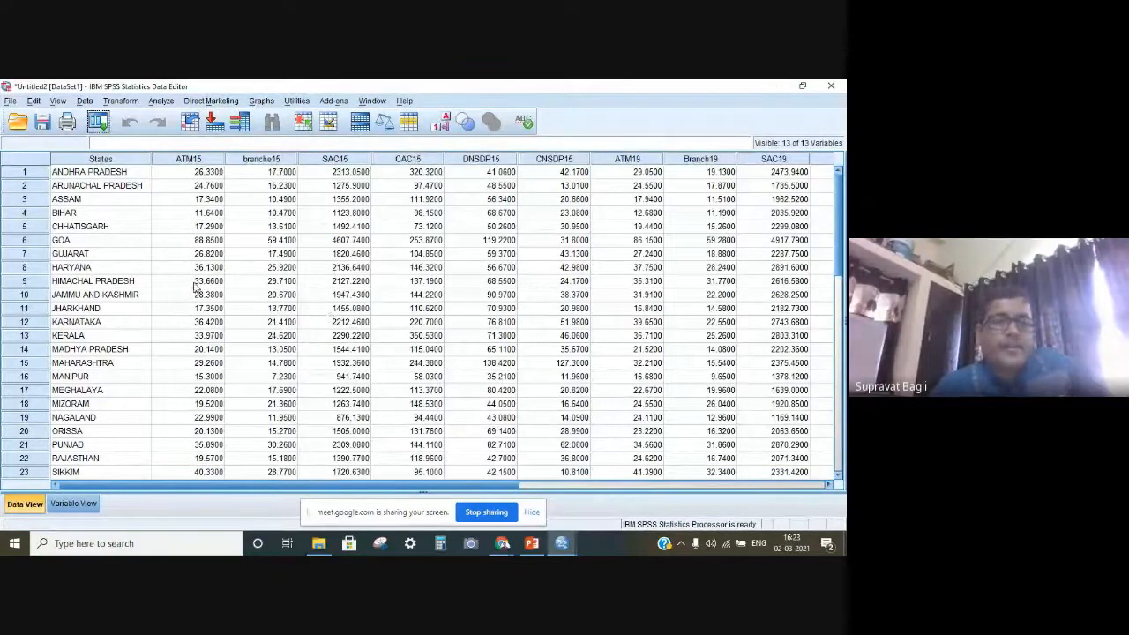
Look through the imported dataset, checking all the state rows and the variable columns from States to CNSDP19
{"action": "scroll", "coordinate": [192, 289], "scroll_direction": "down", "scroll_amount": 4}
{"action": "scroll", "coordinate": [192, 289], "scroll_direction": "up", "scroll_amount": 4}
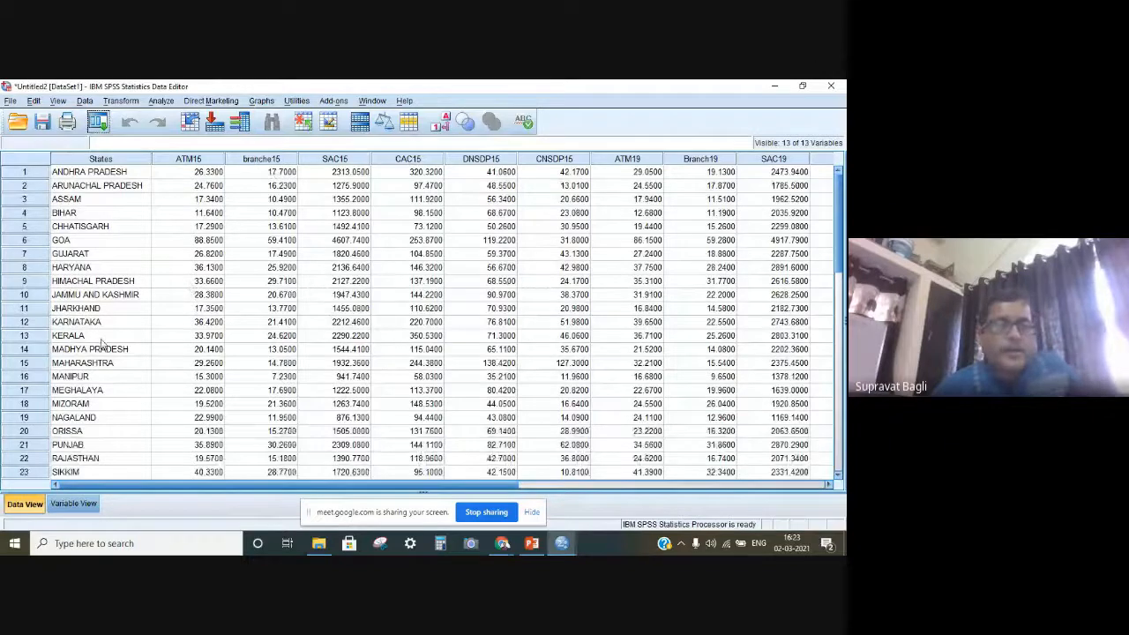
{"action": "scroll", "coordinate": [102, 344], "scroll_direction": "down", "scroll_amount": 3}
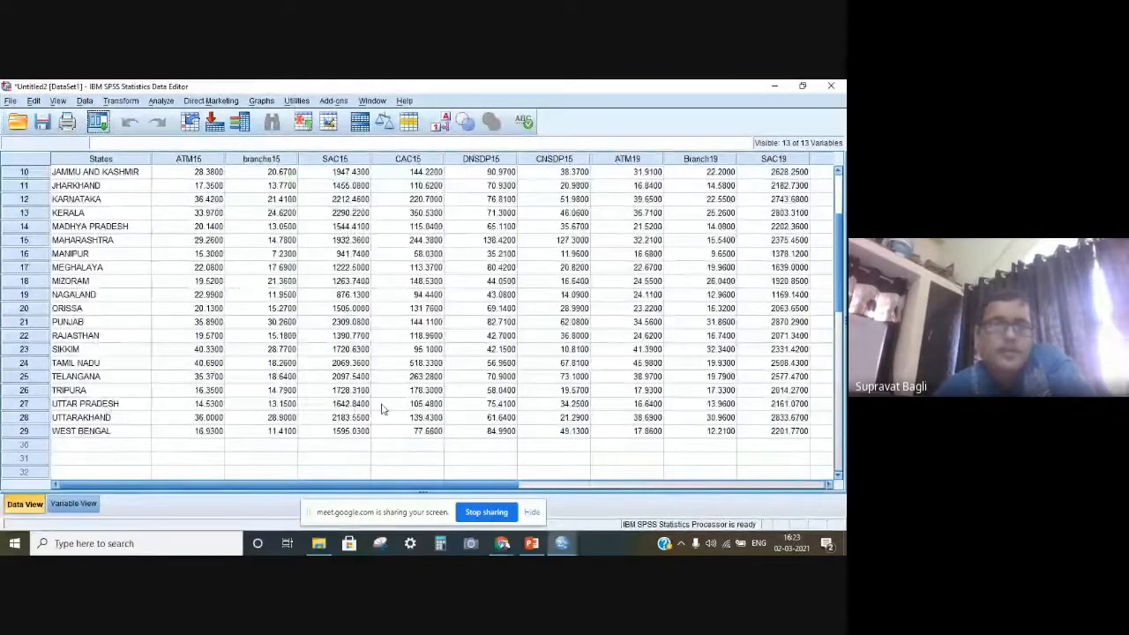
{"action": "scroll", "coordinate": [382, 408], "scroll_direction": "up", "scroll_amount": 3}
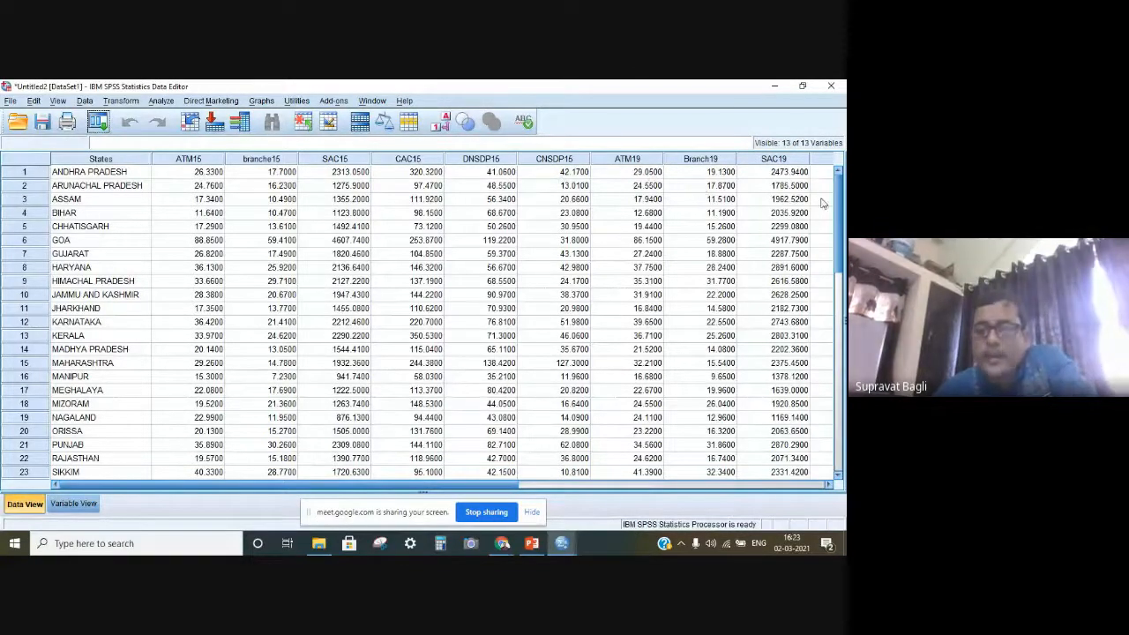
{"action": "left_click", "coordinate": [827, 485]}
{"action": "left_click", "coordinate": [829, 485]}
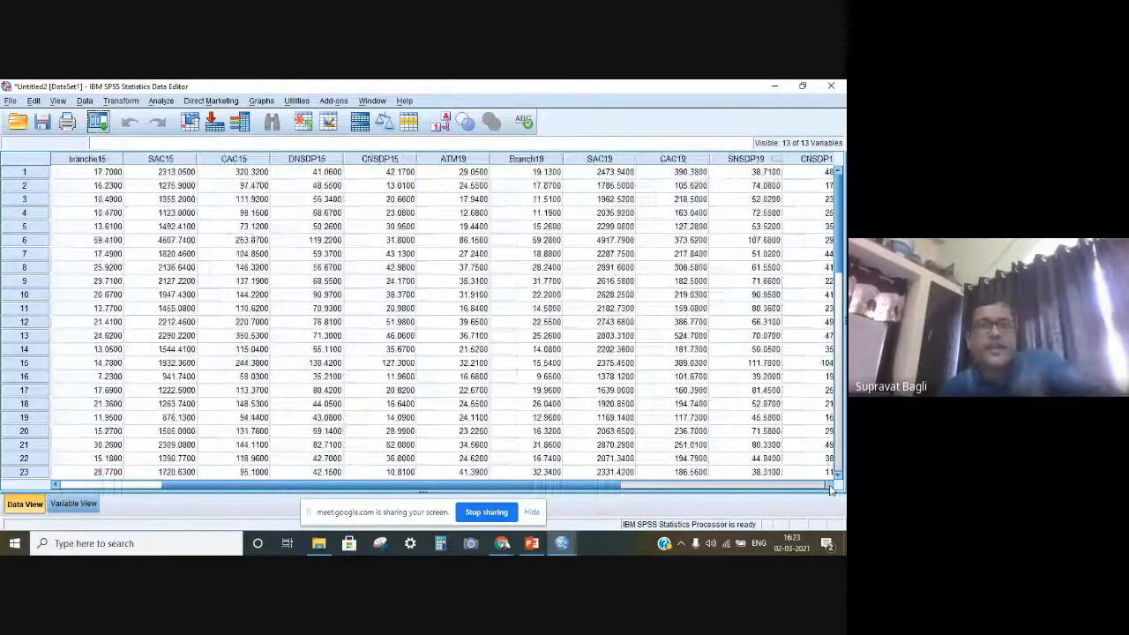
{"action": "left_click", "coordinate": [829, 485]}
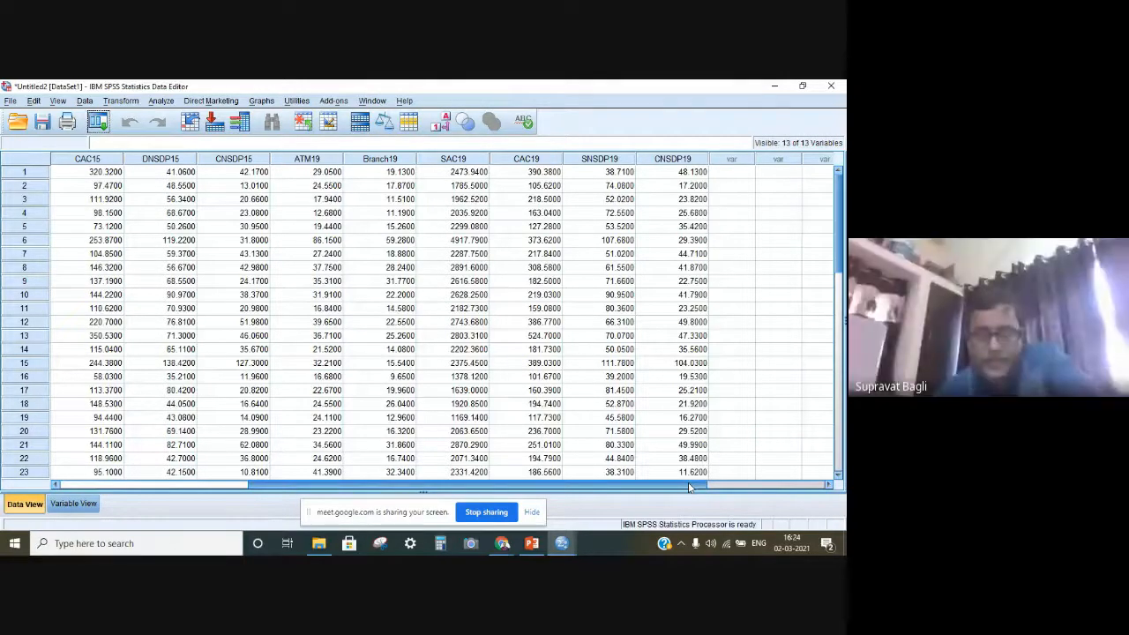
{"action": "left_click_drag", "start_coordinate": [690, 488], "coordinate": [483, 482]}
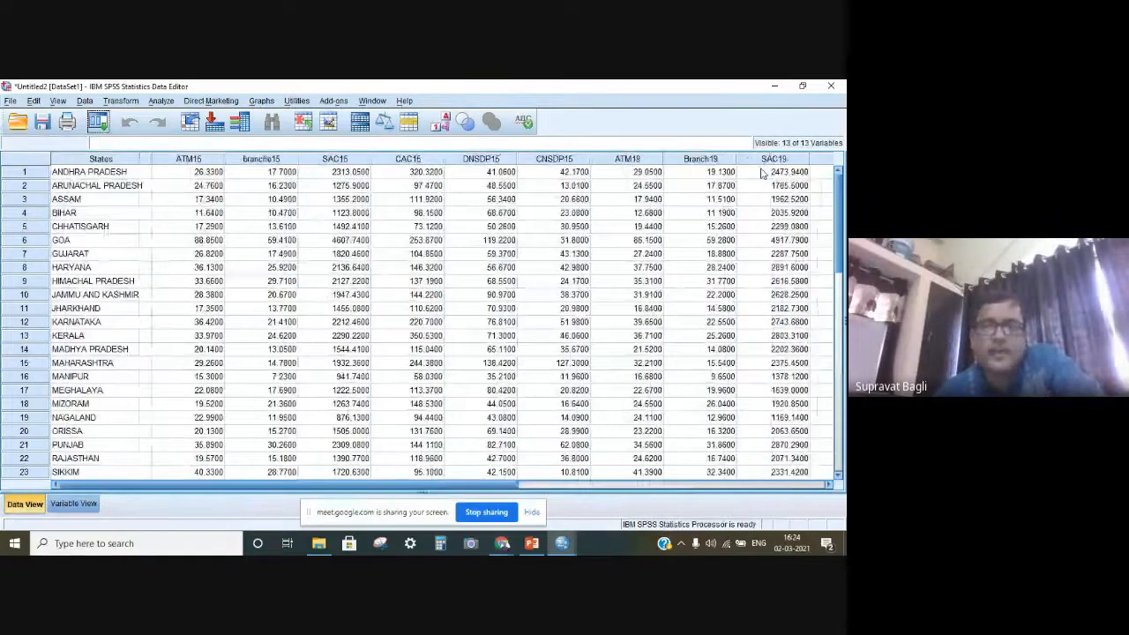
Examine the 2019 variables from ATM19 and Branch19 through SNSDP19 and CNSDP19
{"action": "left_click", "coordinate": [631, 173]}
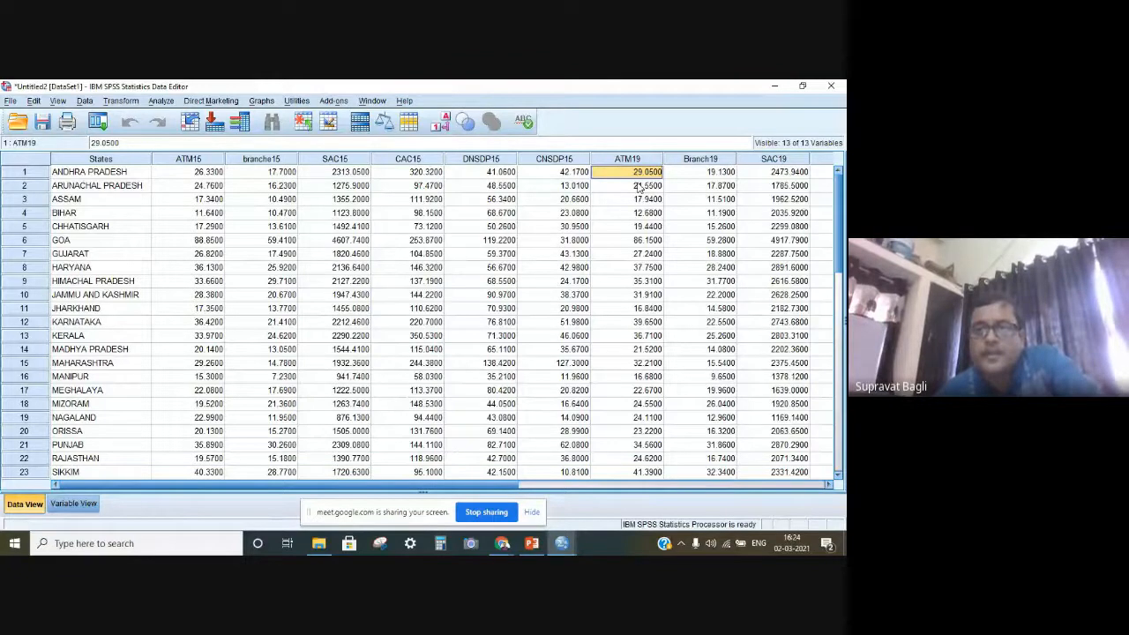
{"action": "left_click", "coordinate": [710, 174]}
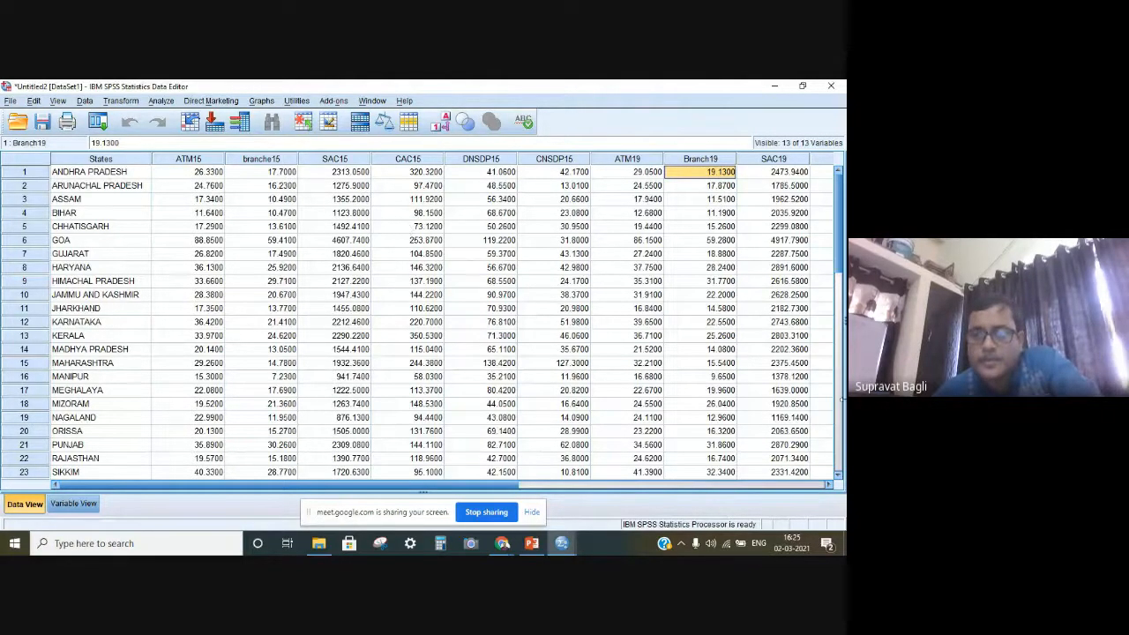
{"action": "left_click", "coordinate": [830, 485]}
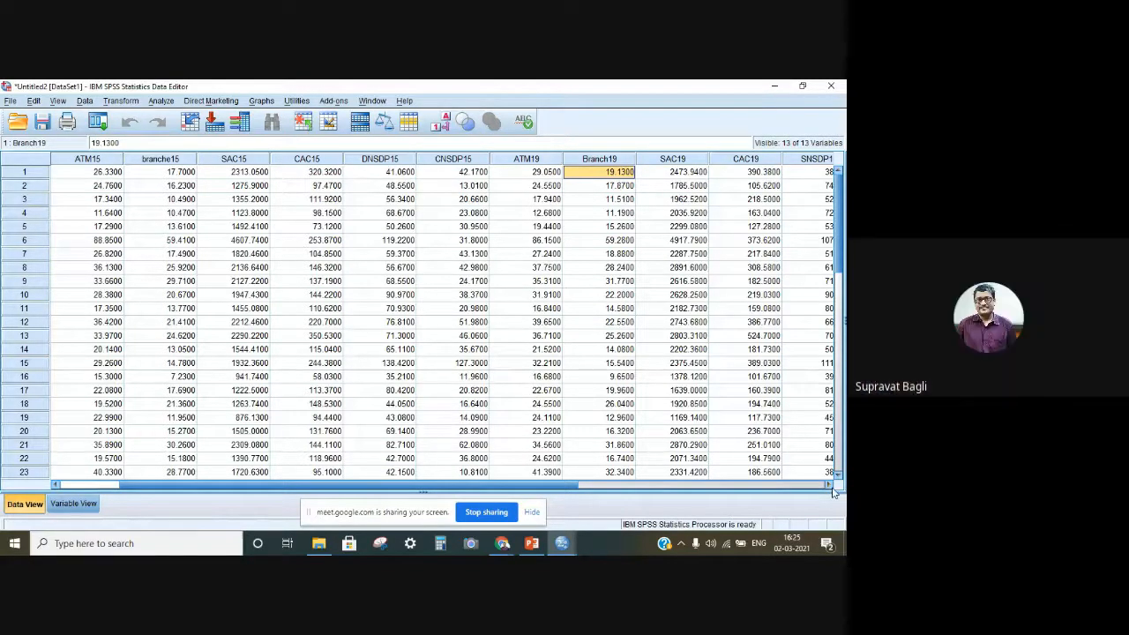
{"action": "scroll", "coordinate": [834, 494], "scroll_direction": "right", "scroll_amount": 1}
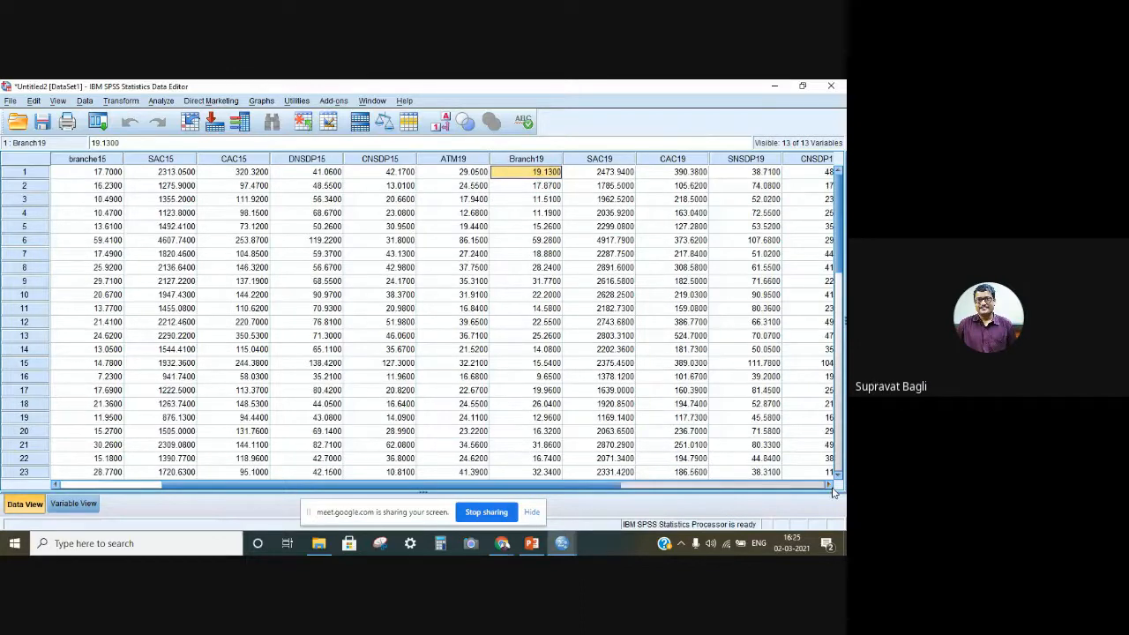
{"action": "left_click", "coordinate": [829, 485]}
{"action": "left_click", "coordinate": [829, 485]}
{"action": "left_click", "coordinate": [607, 172]}
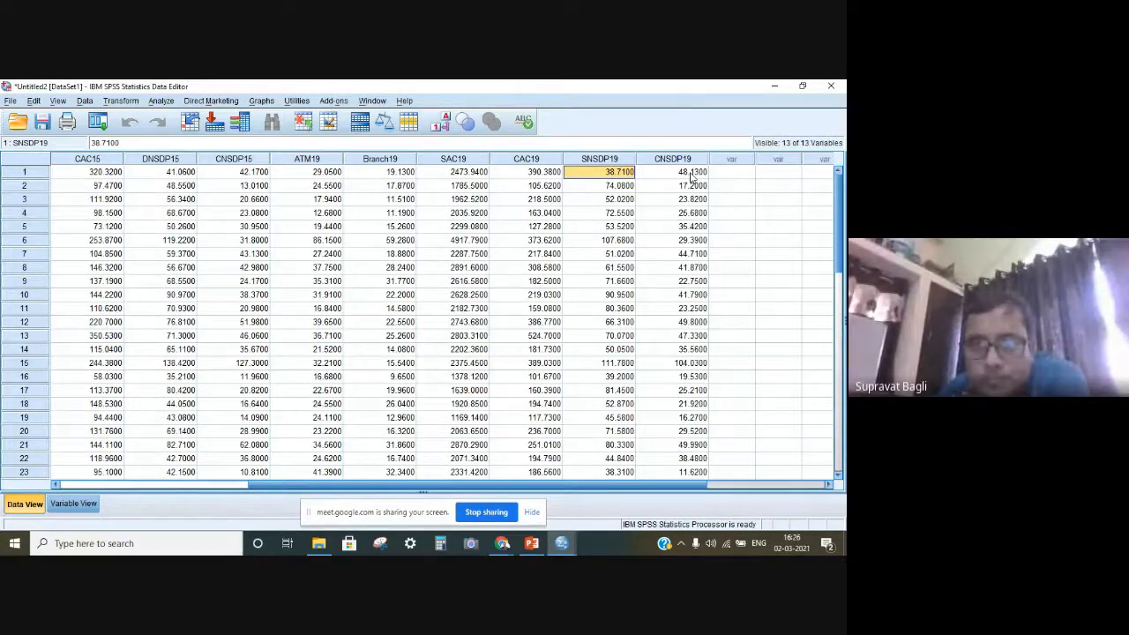
{"action": "left_click", "coordinate": [715, 487]}
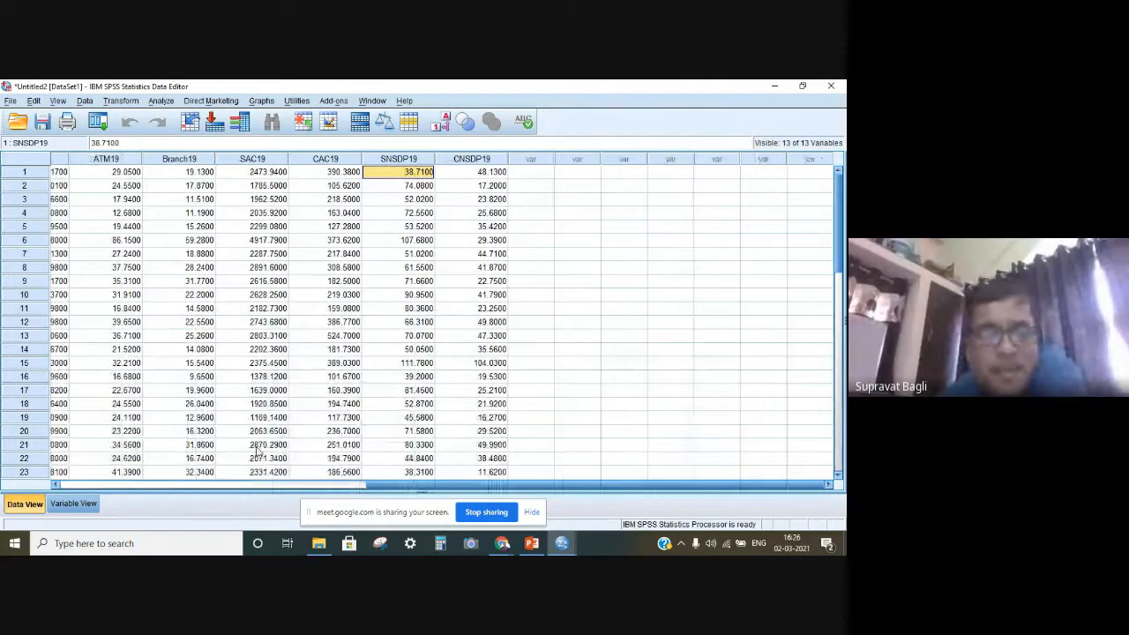
{"action": "left_click", "coordinate": [339, 486]}
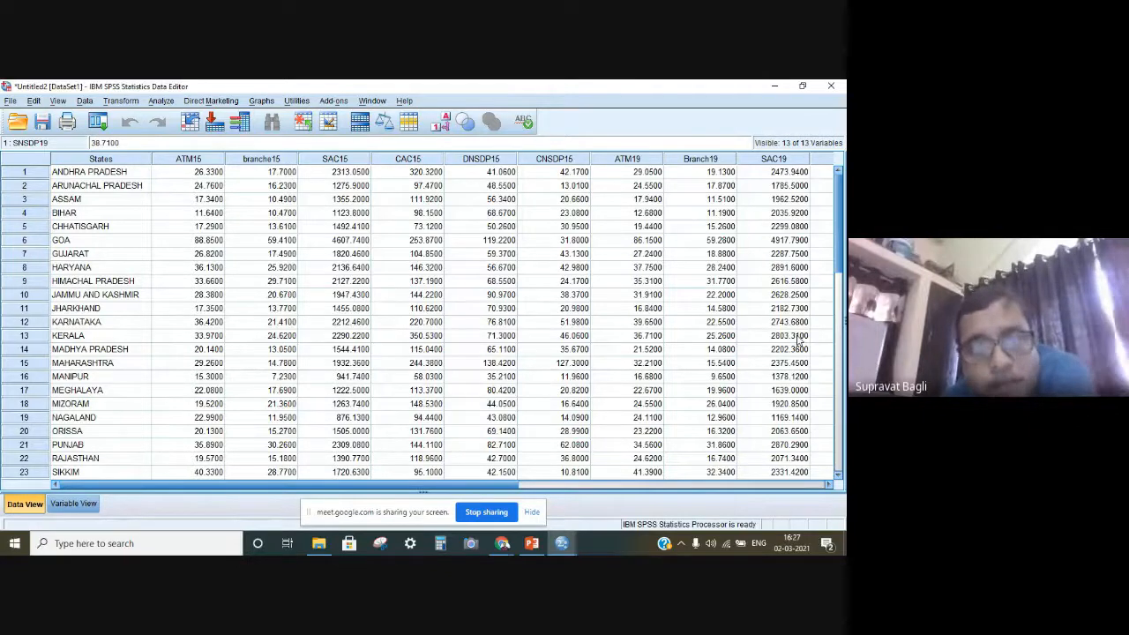
Review the 2015 variable columns from ATM15 to DNSDP15, comparing ATM15 with branche15
{"action": "left_click", "coordinate": [188, 160]}
{"action": "left_click", "coordinate": [256, 161]}
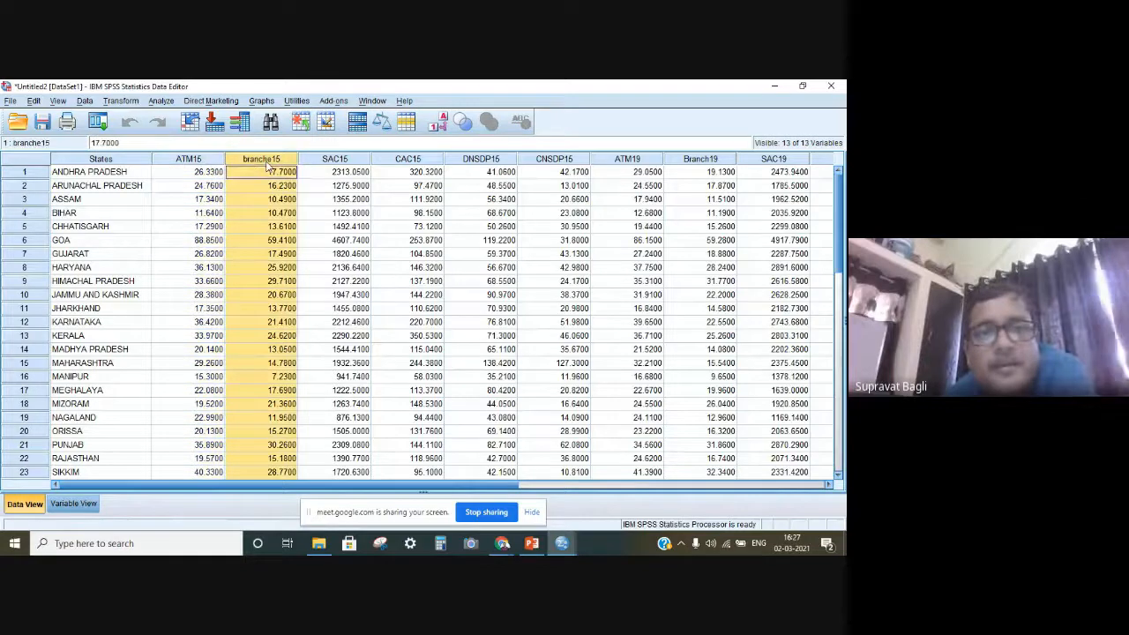
{"action": "left_click", "coordinate": [335, 160]}
{"action": "left_click", "coordinate": [422, 162]}
{"action": "left_click", "coordinate": [483, 166]}
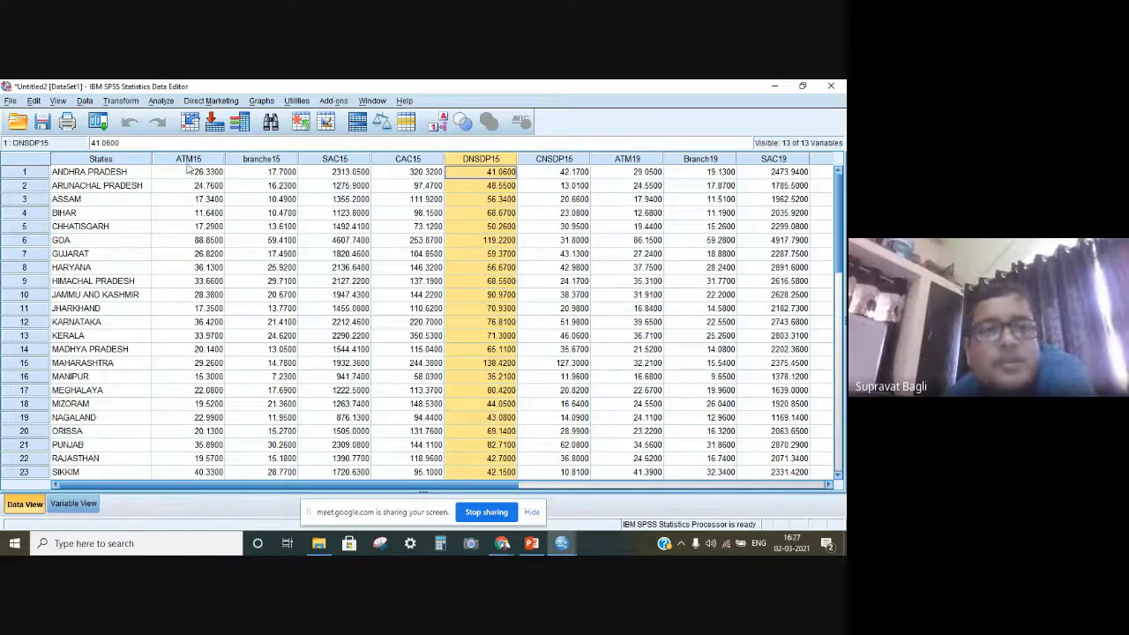
{"action": "left_click", "coordinate": [188, 167]}
{"action": "left_click", "coordinate": [254, 163]}
{"action": "left_click", "coordinate": [210, 164]}
{"action": "left_click", "coordinate": [253, 162]}
{"action": "left_click", "coordinate": [210, 164]}
{"action": "left_click", "coordinate": [258, 164]}
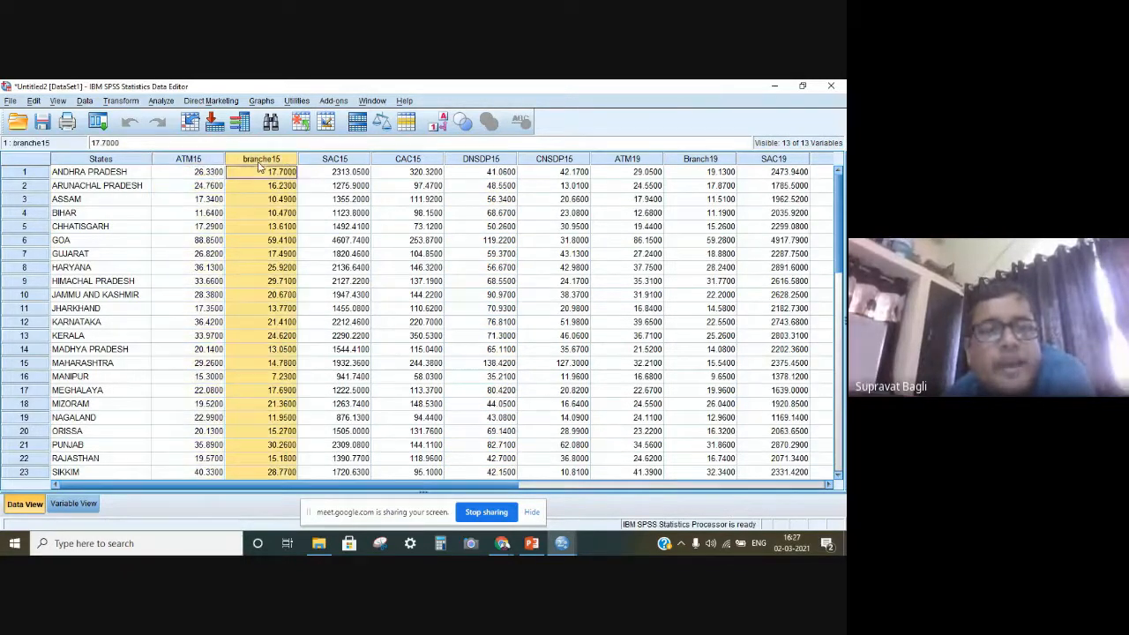
{"action": "left_click", "coordinate": [213, 164]}
{"action": "left_click", "coordinate": [274, 163]}
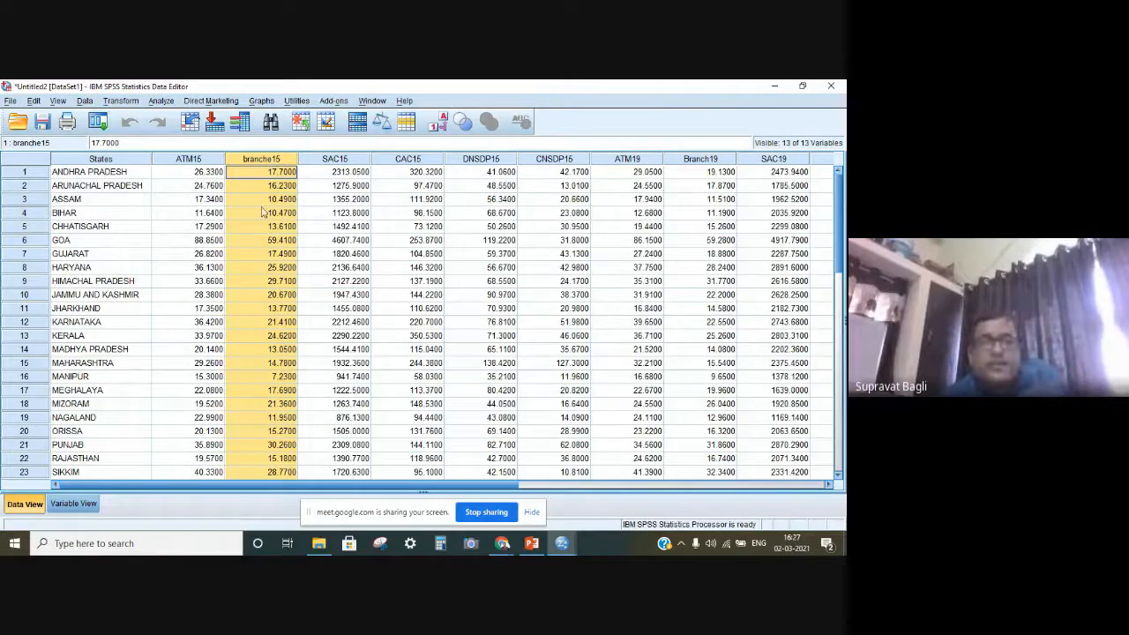
Compare the SAC15 column with CAC15, and the DNSDP15 column with CNSDP15
{"action": "left_click", "coordinate": [346, 167]}
{"action": "key", "text": "Right"}
{"action": "left_click", "coordinate": [351, 169]}
{"action": "key", "text": "Right"}
{"action": "left_click", "coordinate": [349, 167]}
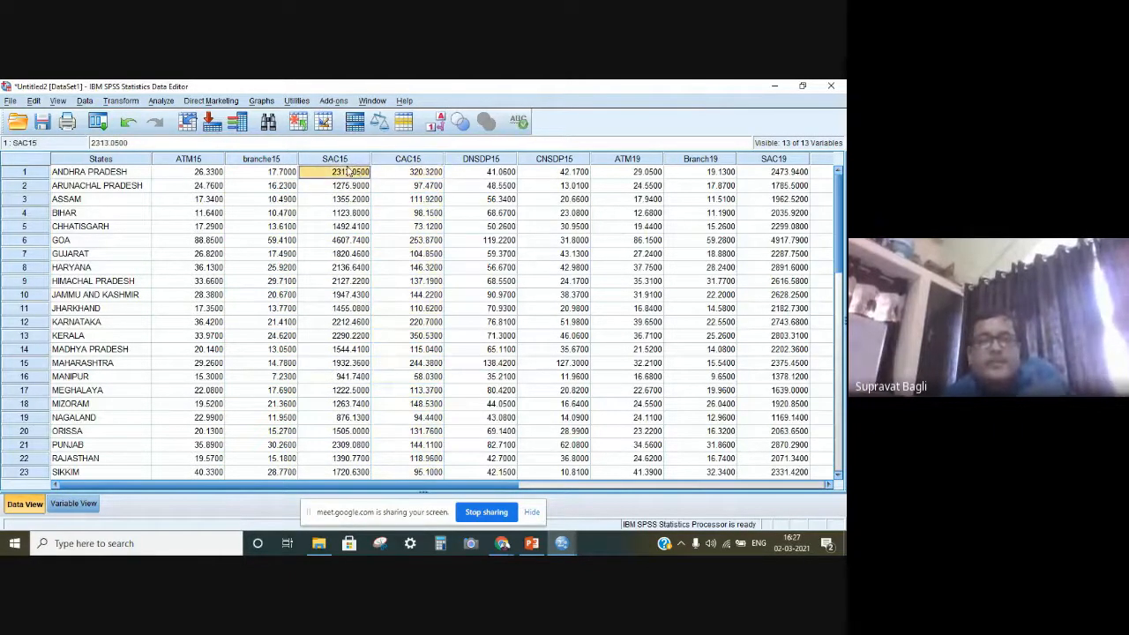
{"action": "left_click", "coordinate": [386, 161]}
{"action": "key", "text": "Left"}
{"action": "key", "text": "Right"}
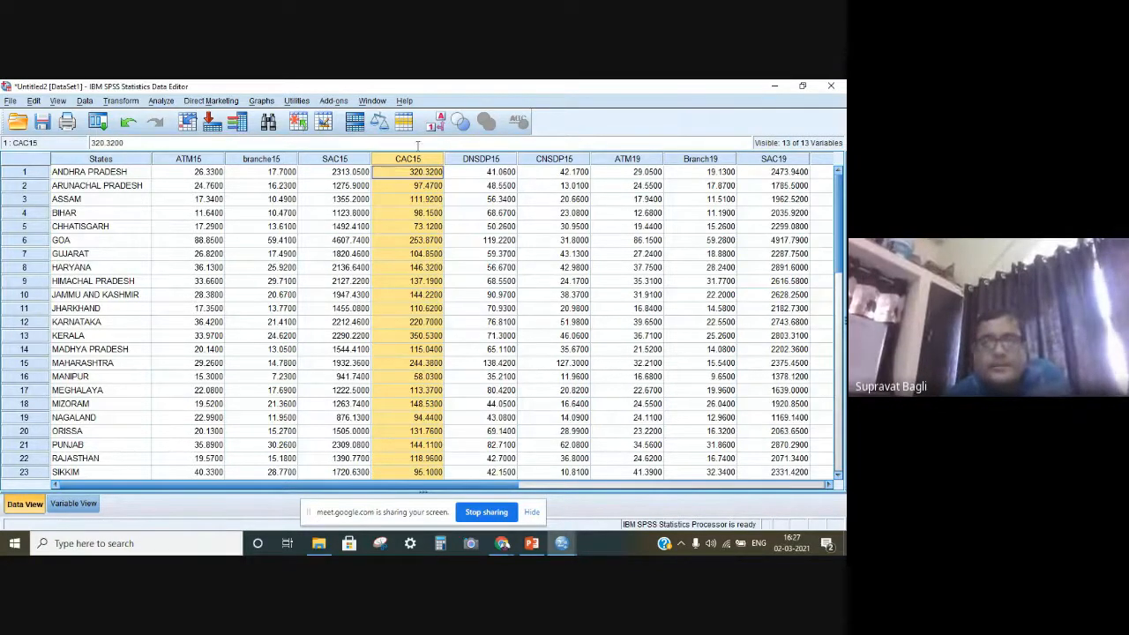
{"action": "key", "text": "Right"}
{"action": "left_click", "coordinate": [486, 159]}
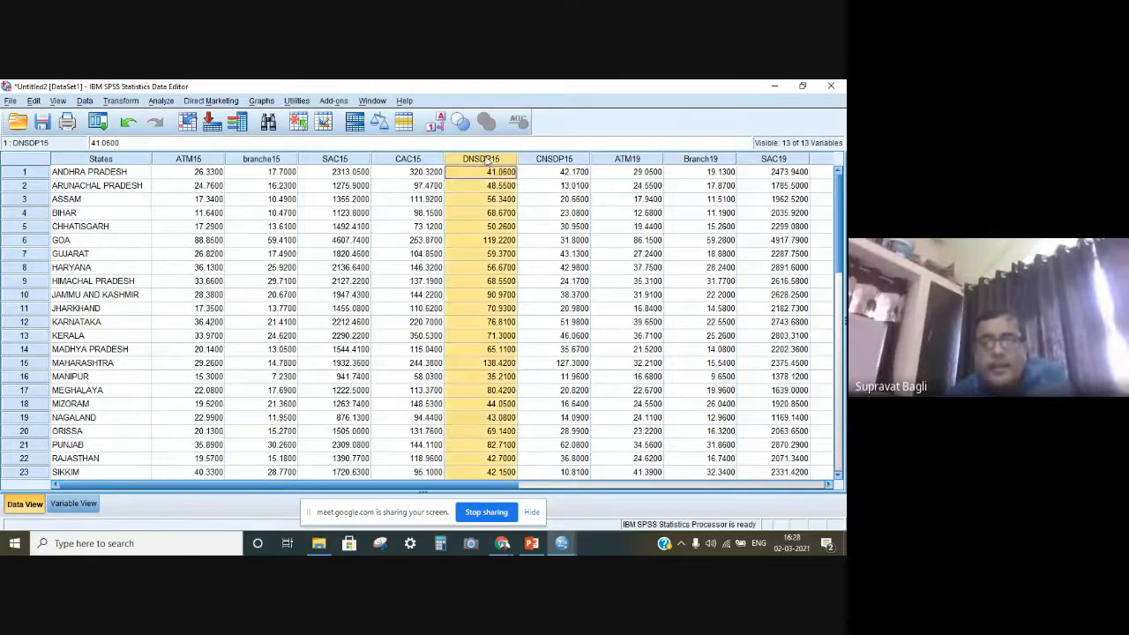
{"action": "left_click", "coordinate": [552, 160]}
{"action": "left_click", "coordinate": [500, 160]}
{"action": "left_click", "coordinate": [553, 160]}
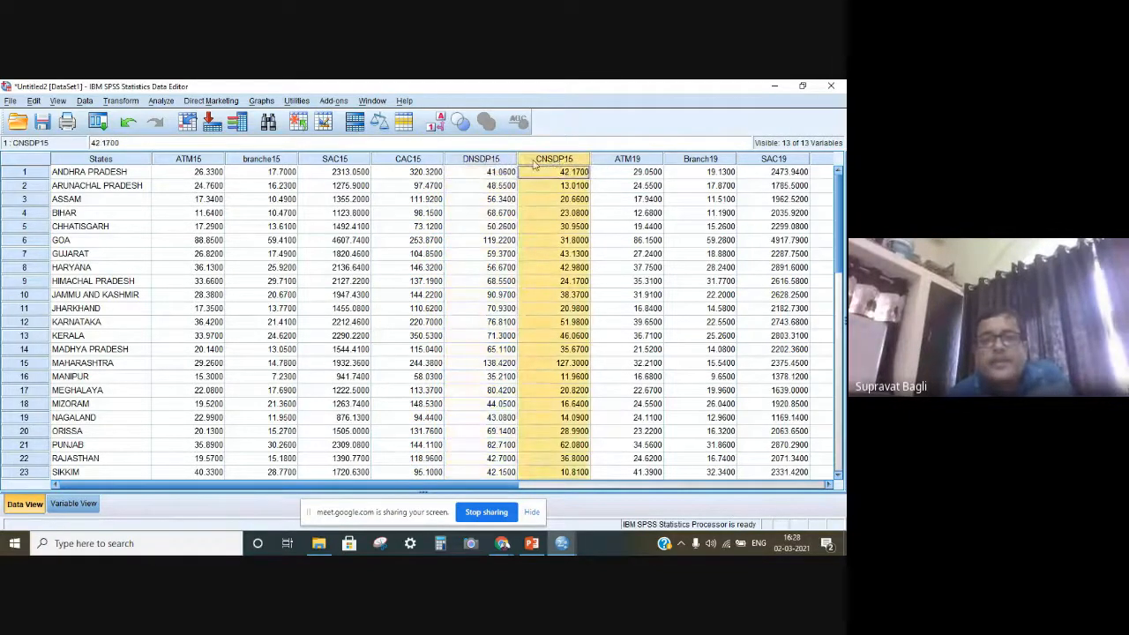
{"action": "left_click", "coordinate": [500, 163]}
{"action": "left_click", "coordinate": [576, 173]}
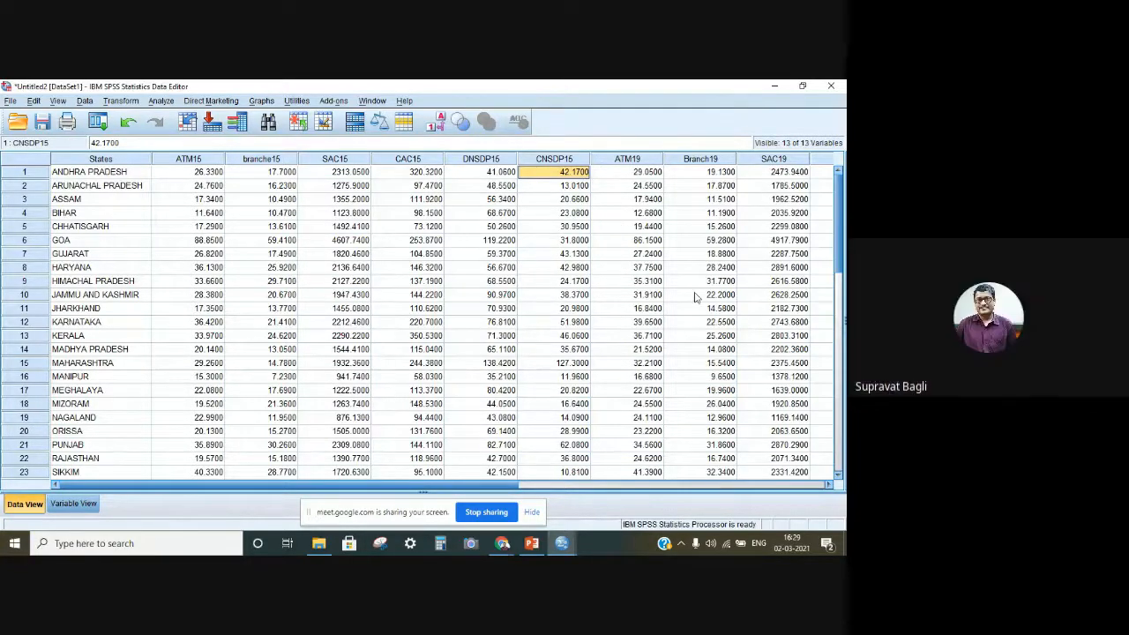
{"action": "left_click", "coordinate": [567, 202]}
{"action": "left_click", "coordinate": [693, 214]}
{"action": "left_click", "coordinate": [764, 227]}
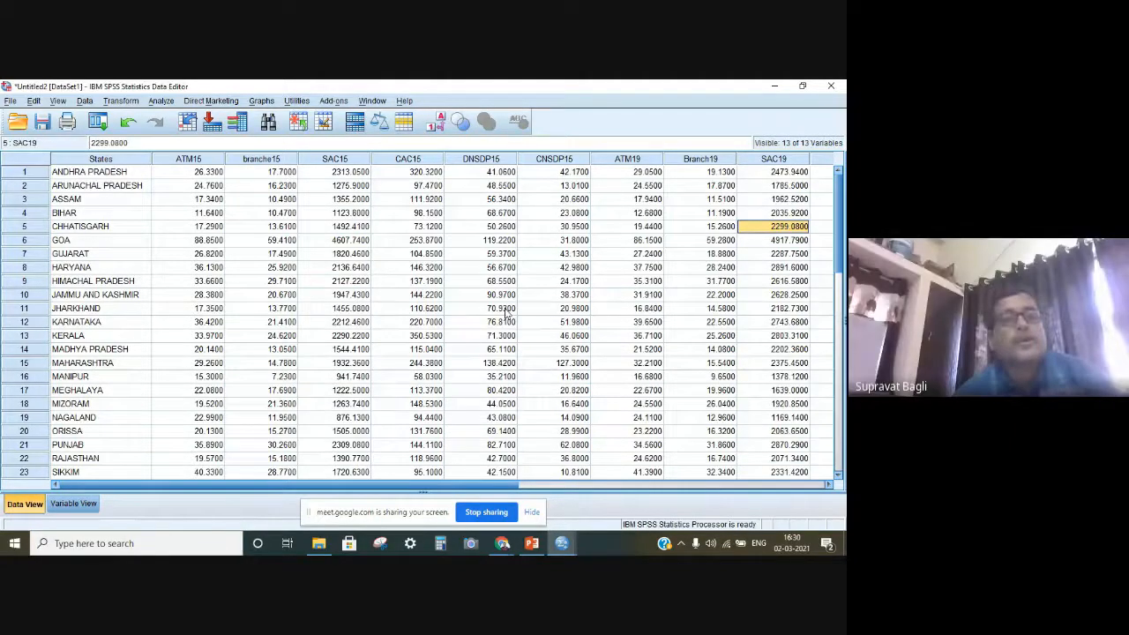
Set up a bivariate correlation with the variables ATM19, Branch19, SAC19, CAC19, SNSDP19 and CNSDP19
{"action": "left_click", "coordinate": [162, 101]}
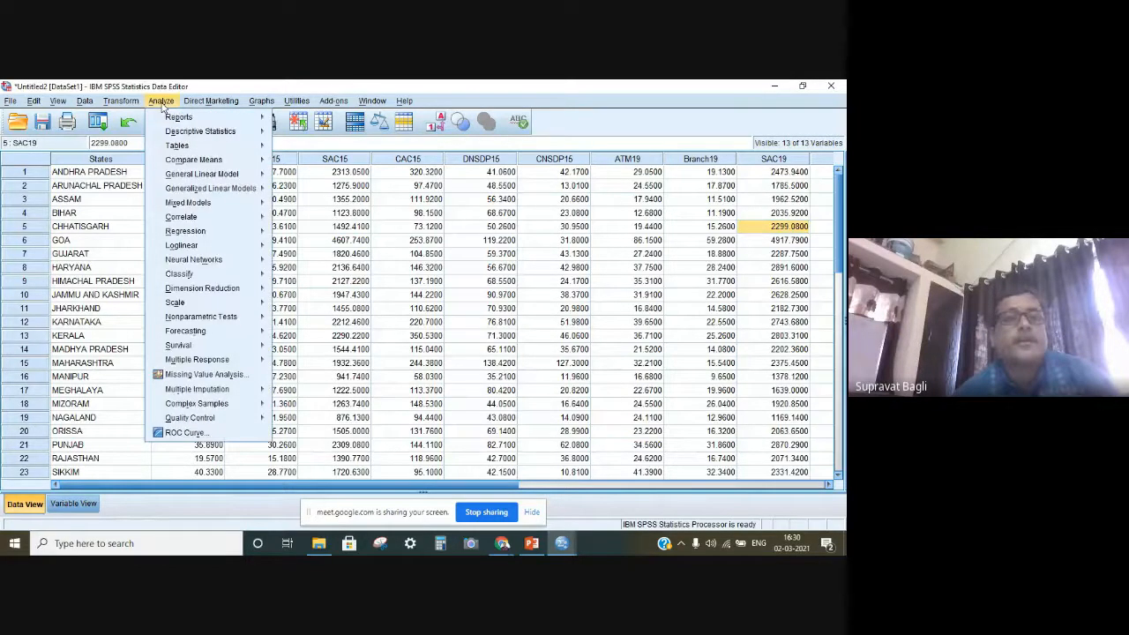
{"action": "mouse_move", "coordinate": [229, 217]}
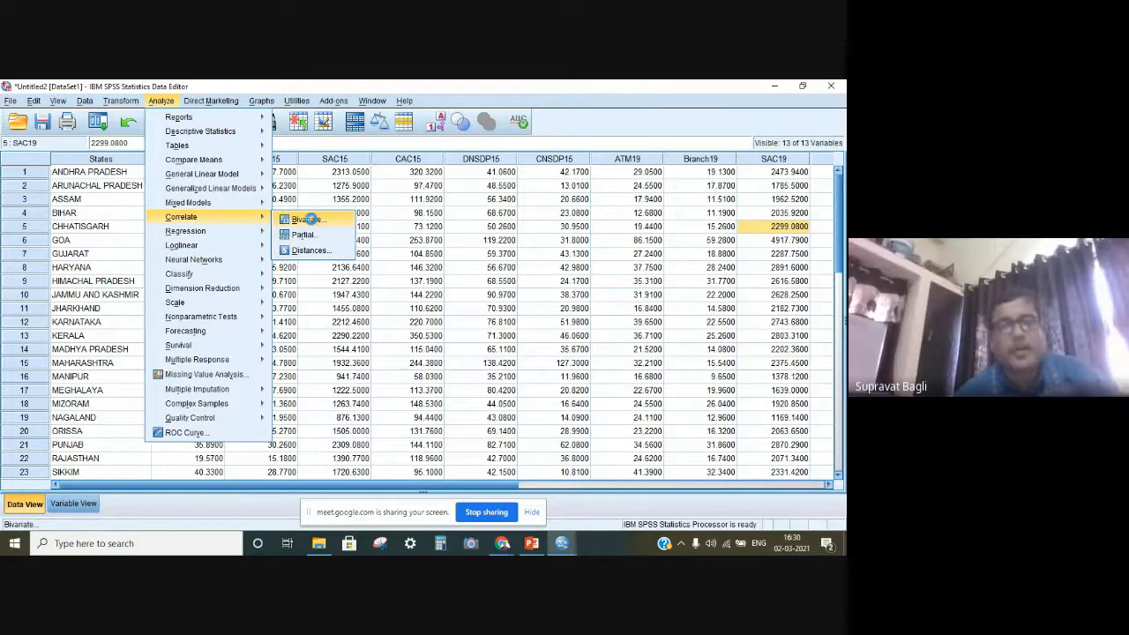
{"action": "left_click", "coordinate": [311, 220]}
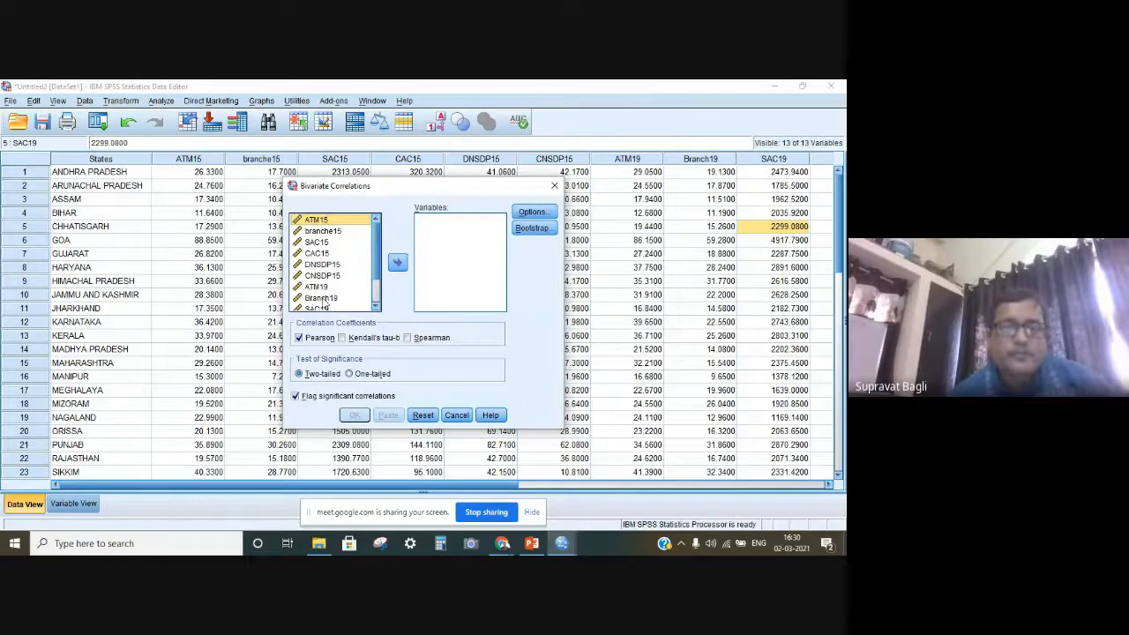
{"action": "left_click", "coordinate": [321, 288]}
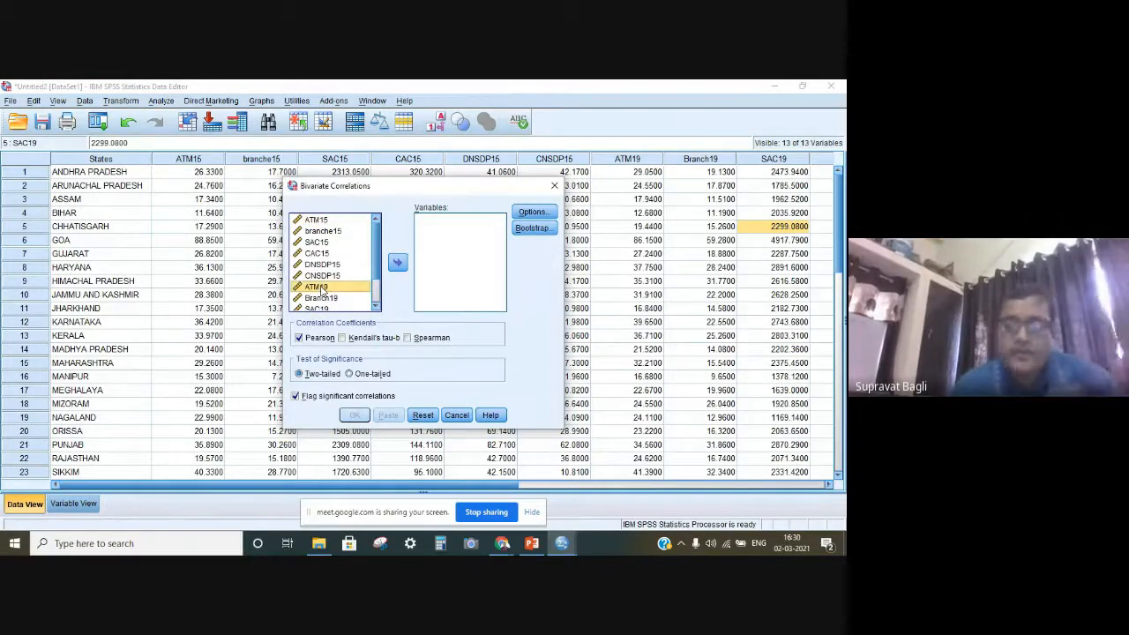
{"action": "key", "text": "shift+Down"}
{"action": "key", "text": "shift+Down"}
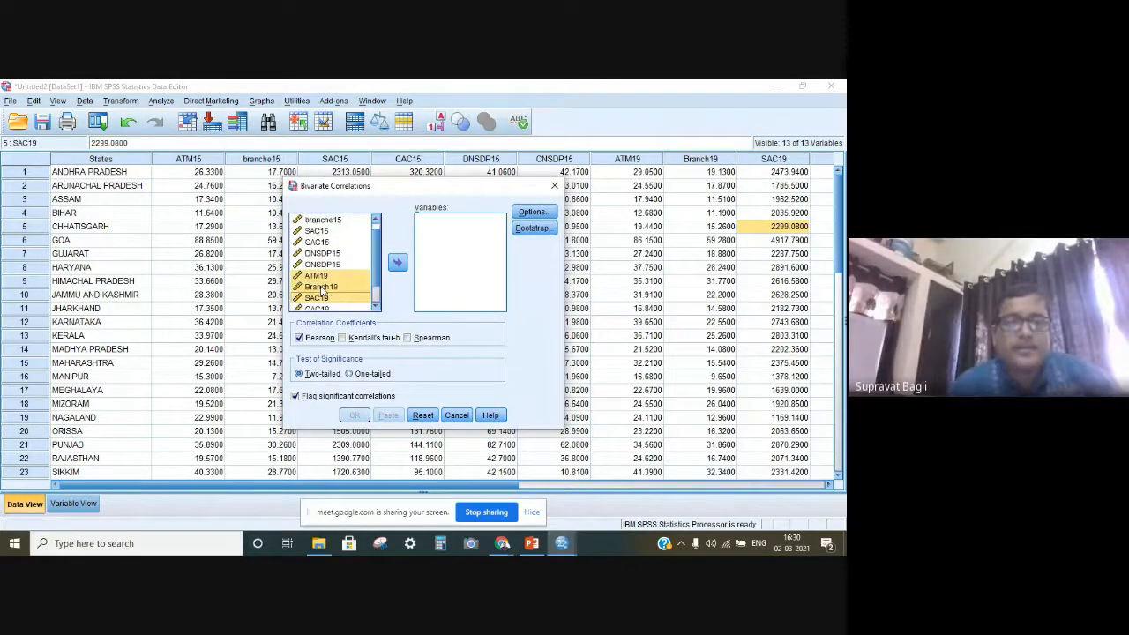
{"action": "key", "text": "shift+Down"}
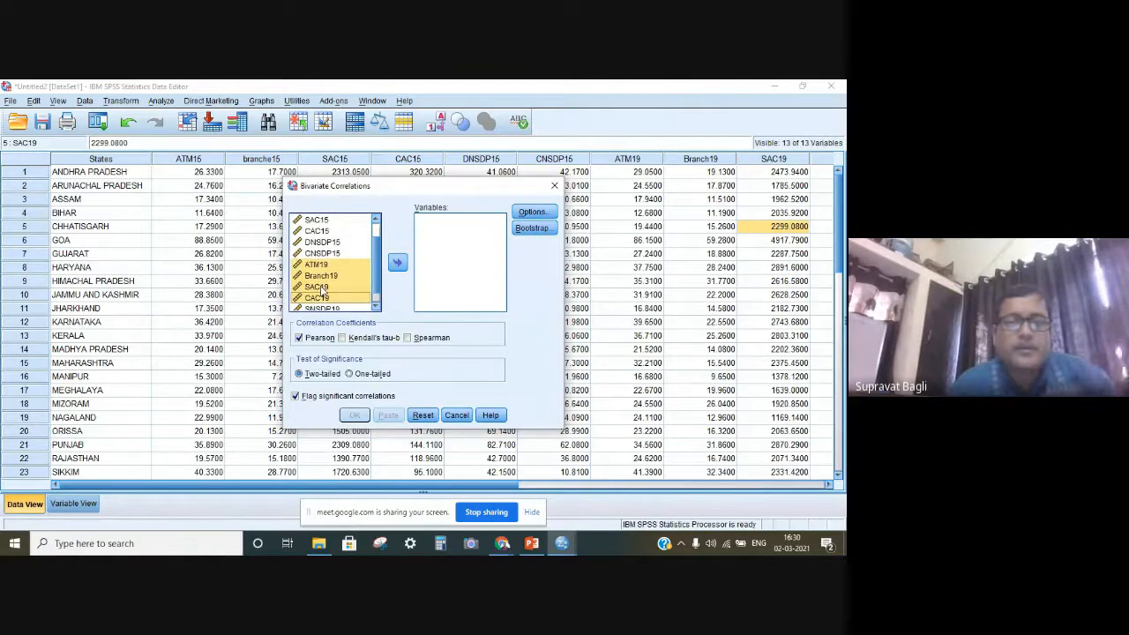
{"action": "key", "text": "shift+Down"}
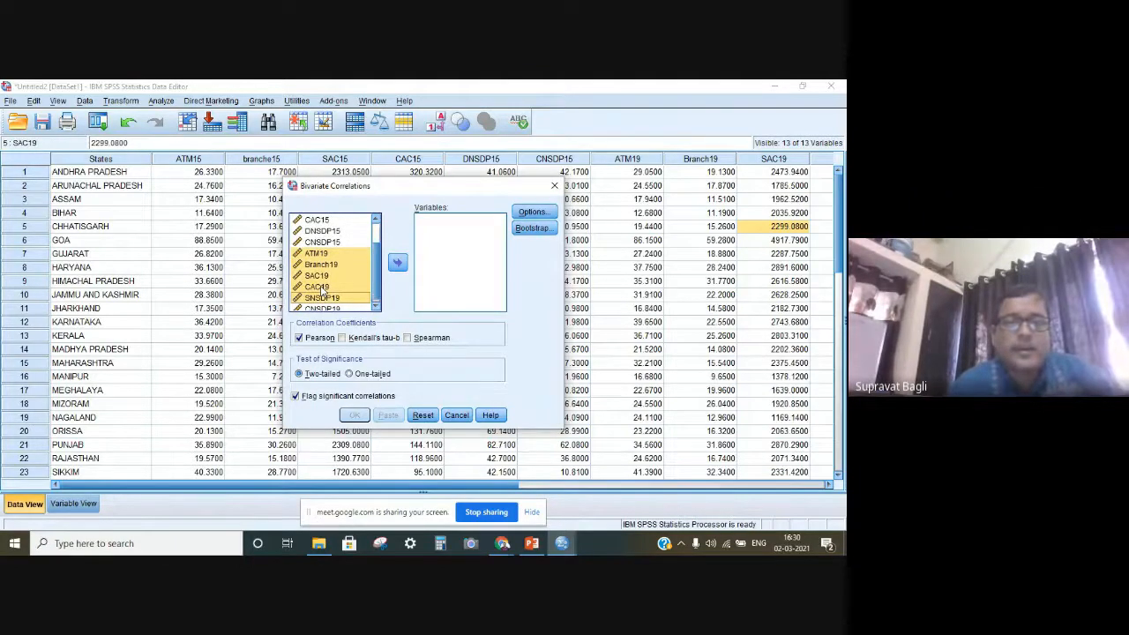
{"action": "key", "text": "shift+Down"}
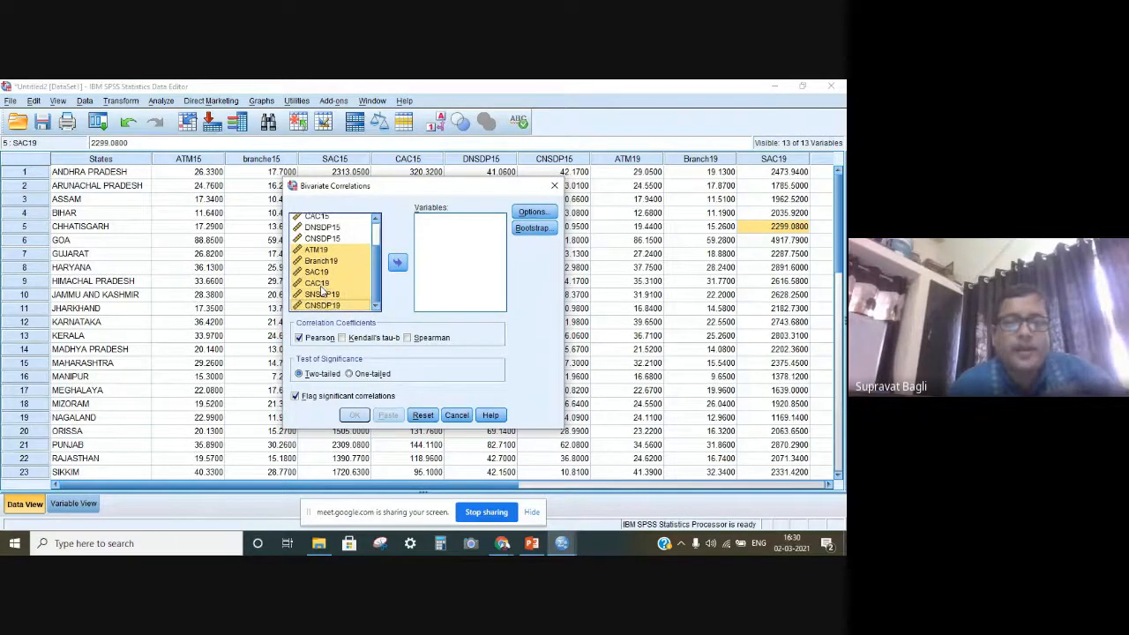
{"action": "left_click", "coordinate": [398, 262]}
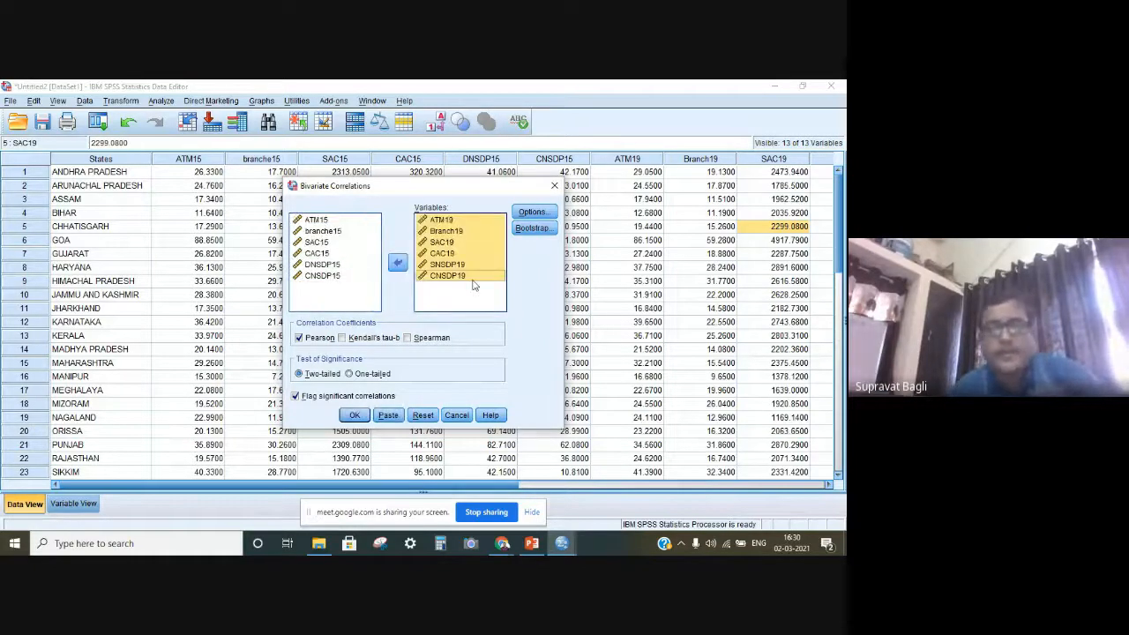
Include means and standard deviations in the bivariate correlation output and run the analysis
{"action": "left_click", "coordinate": [541, 216]}
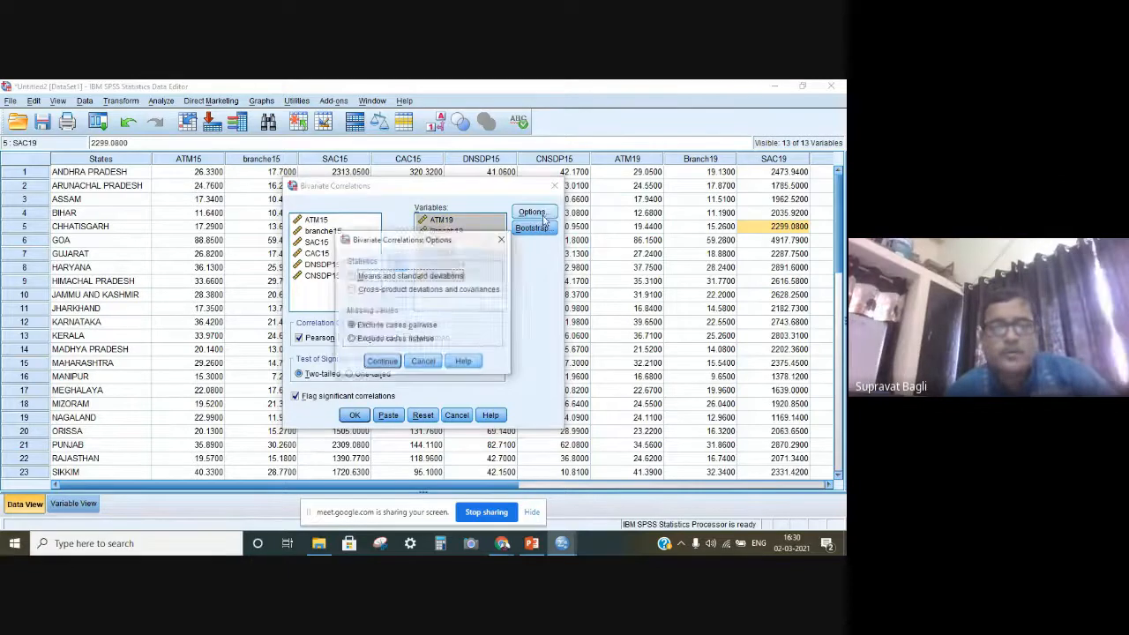
{"action": "left_click", "coordinate": [351, 276]}
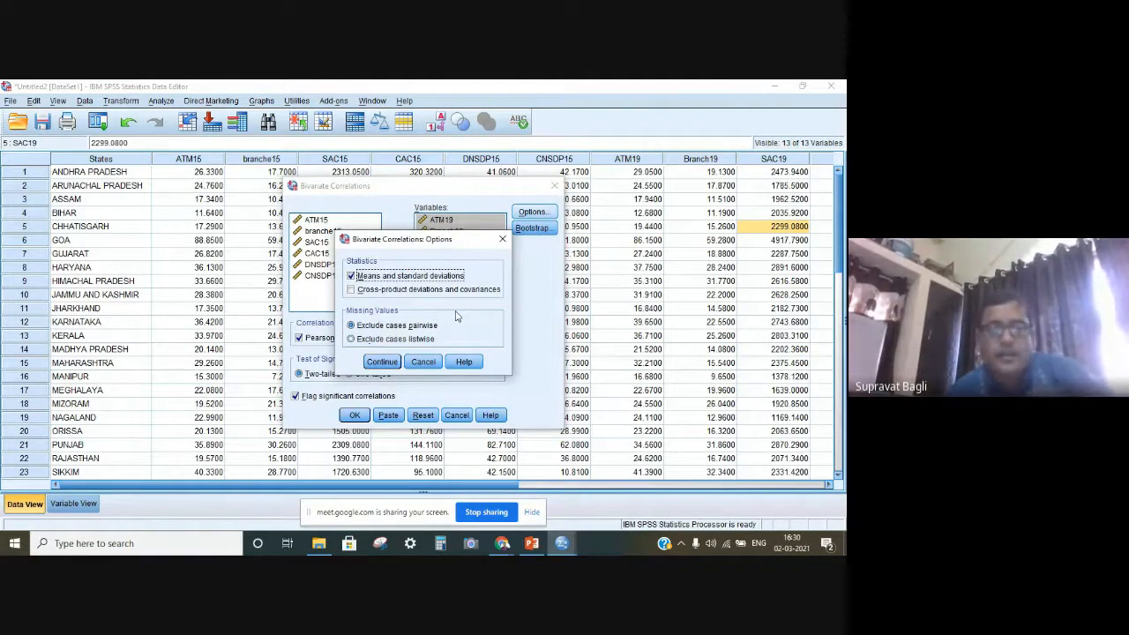
{"action": "left_click", "coordinate": [381, 361]}
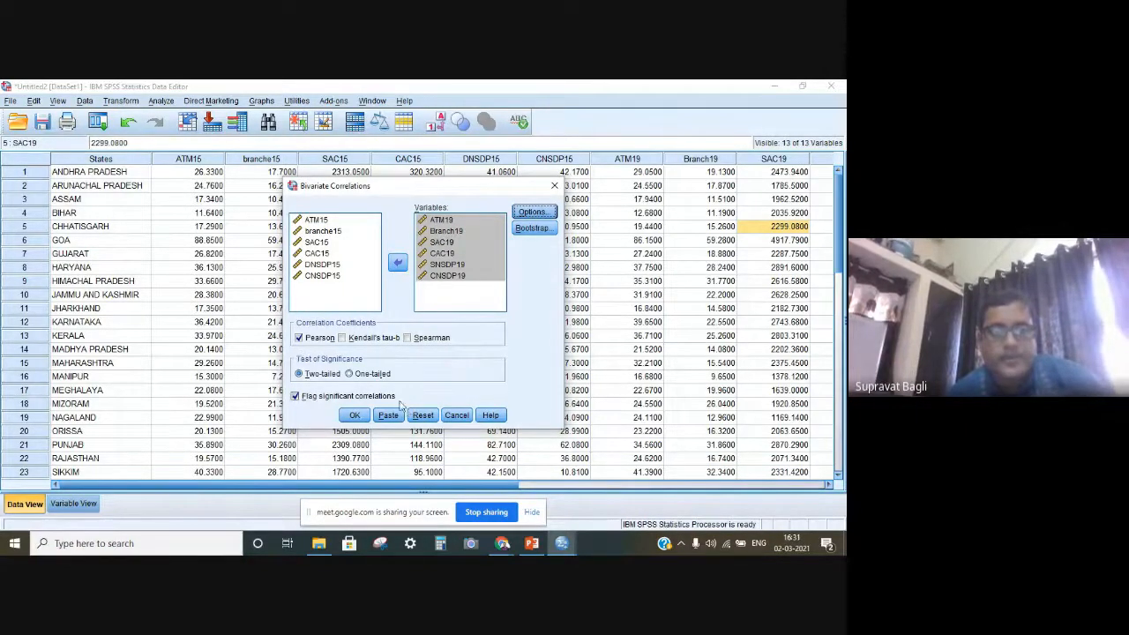
{"action": "left_click", "coordinate": [354, 414]}
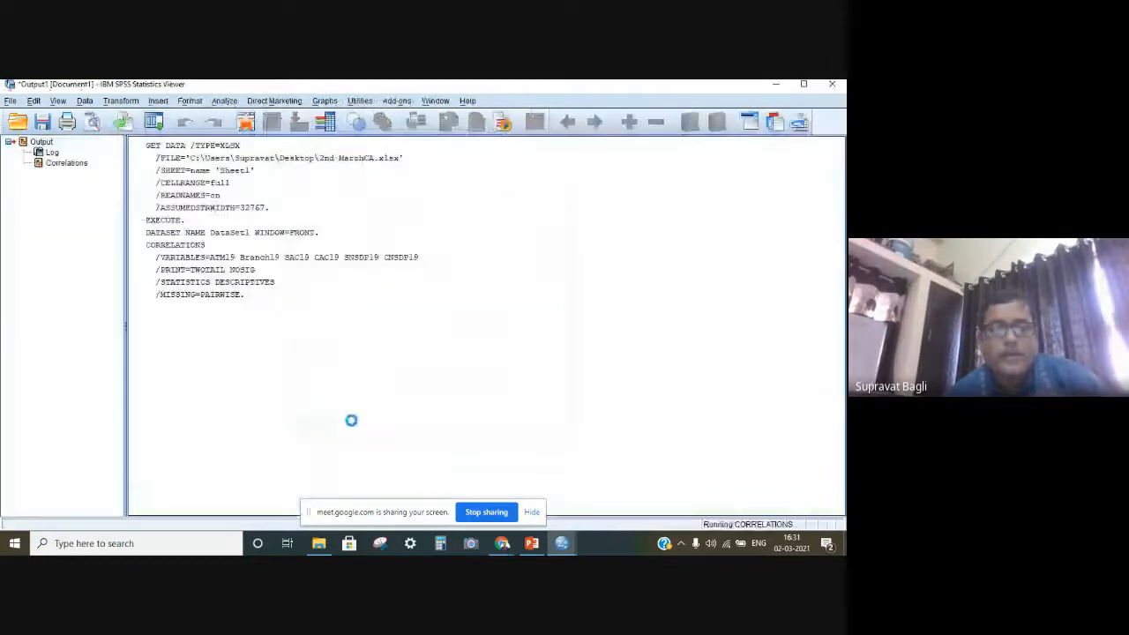
Examine the Pearson correlations and significance values between the 2019 variables, along with their descriptive statistics
{"action": "scroll", "coordinate": [635, 278], "scroll_direction": "down", "scroll_amount": 3}
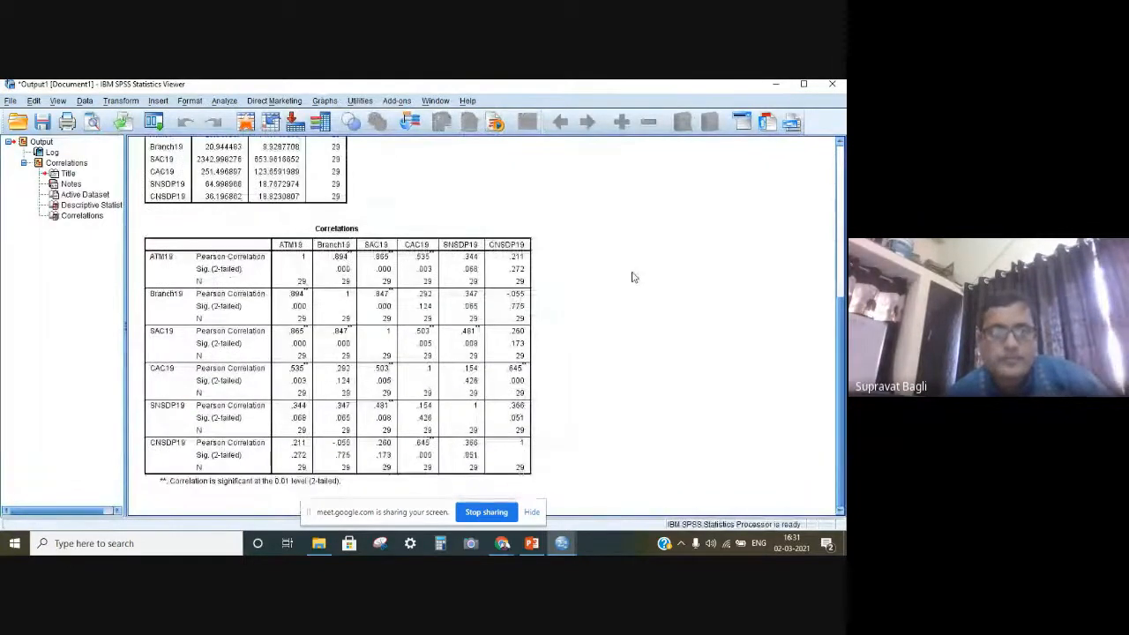
{"action": "left_click", "coordinate": [403, 302]}
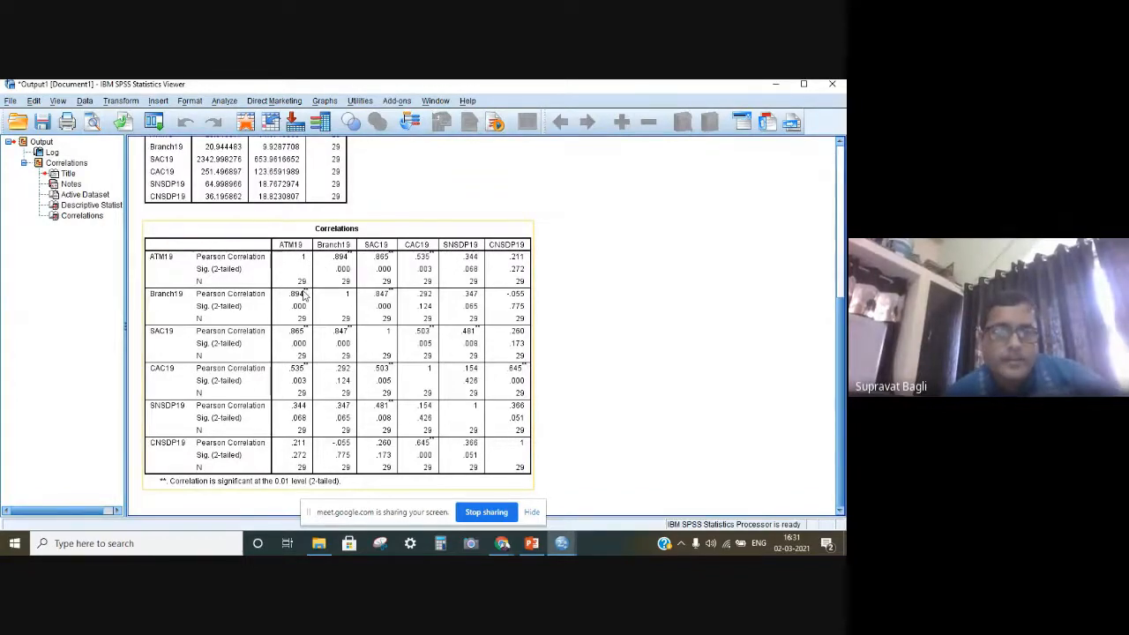
{"action": "left_click", "coordinate": [646, 372]}
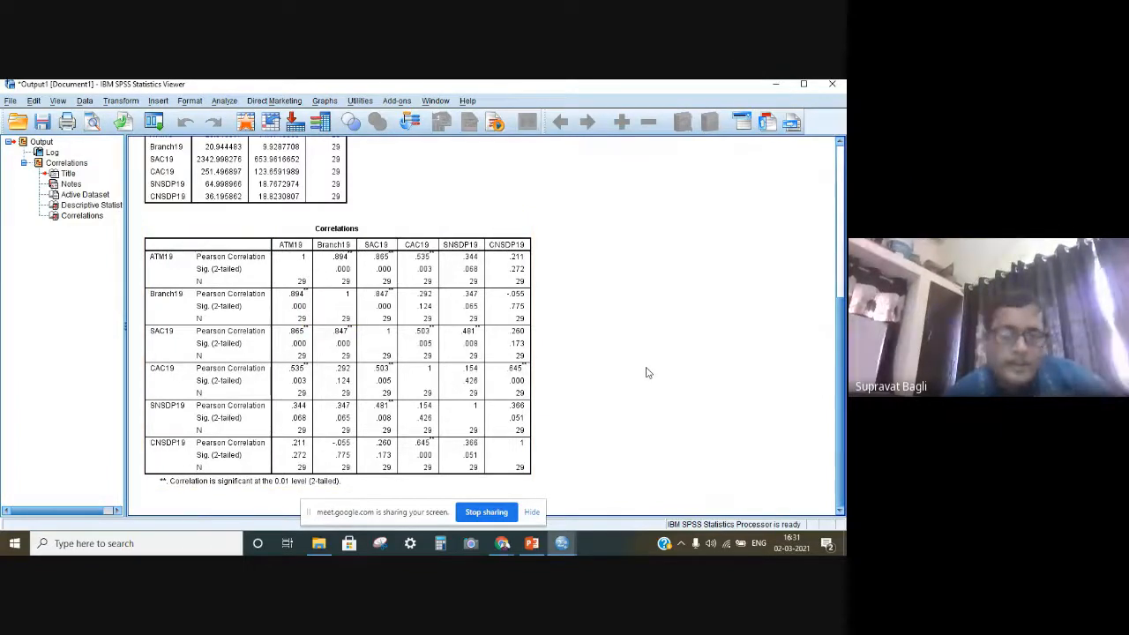
{"action": "left_click", "coordinate": [302, 428]}
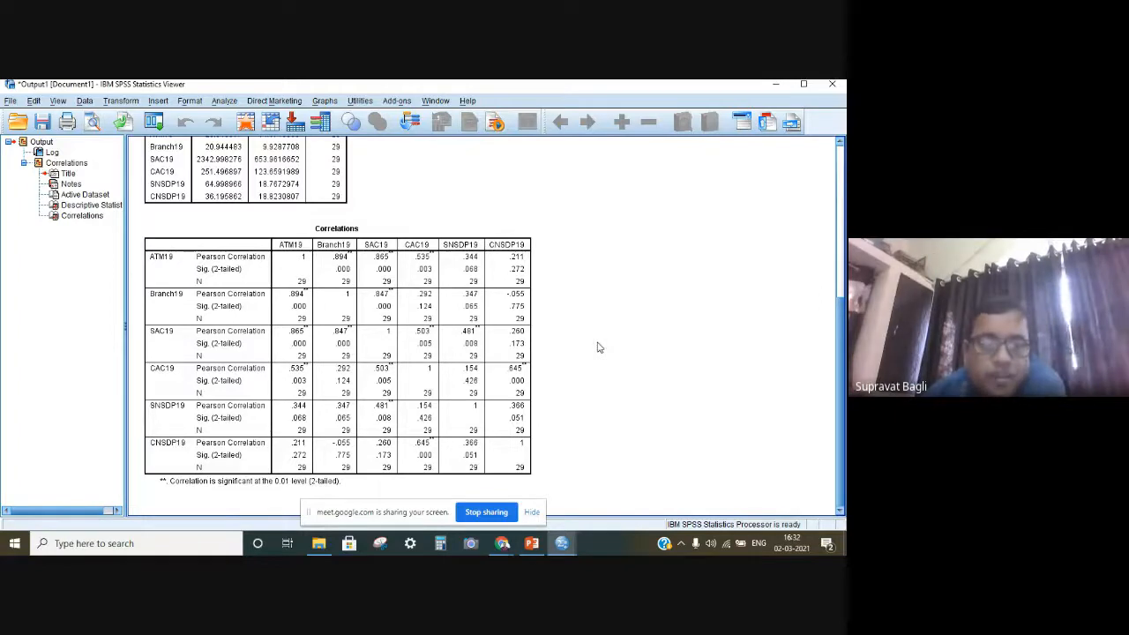
{"action": "scroll", "coordinate": [565, 335], "scroll_direction": "up", "scroll_amount": 3}
{"action": "scroll", "coordinate": [565, 335], "scroll_direction": "down", "scroll_amount": 3}
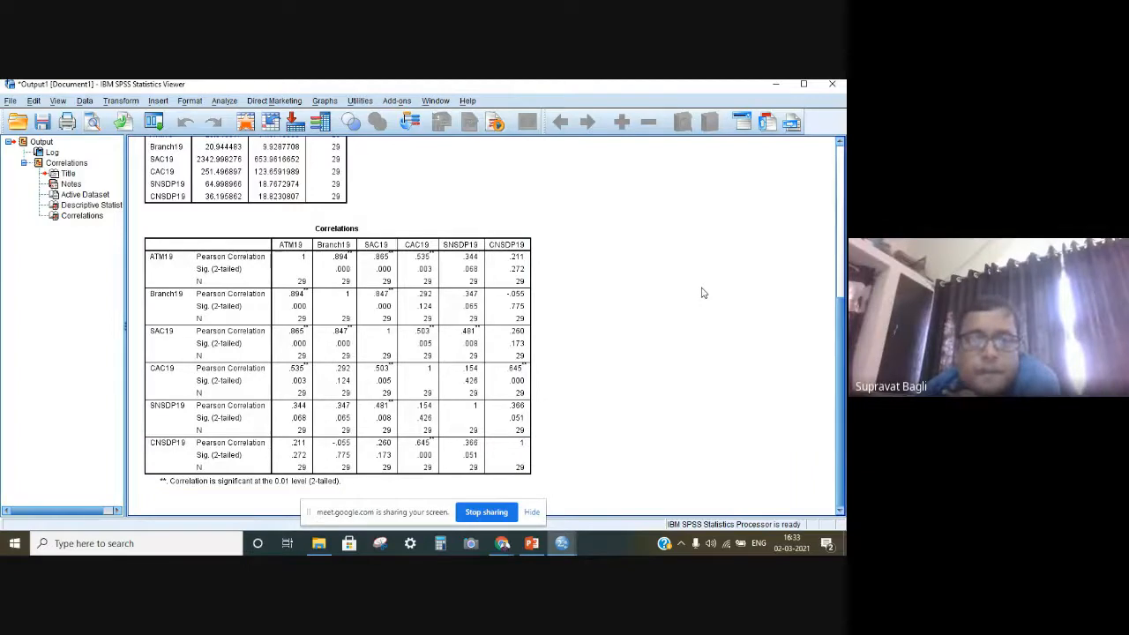
{"action": "scroll", "coordinate": [702, 293], "scroll_direction": "up", "scroll_amount": 3}
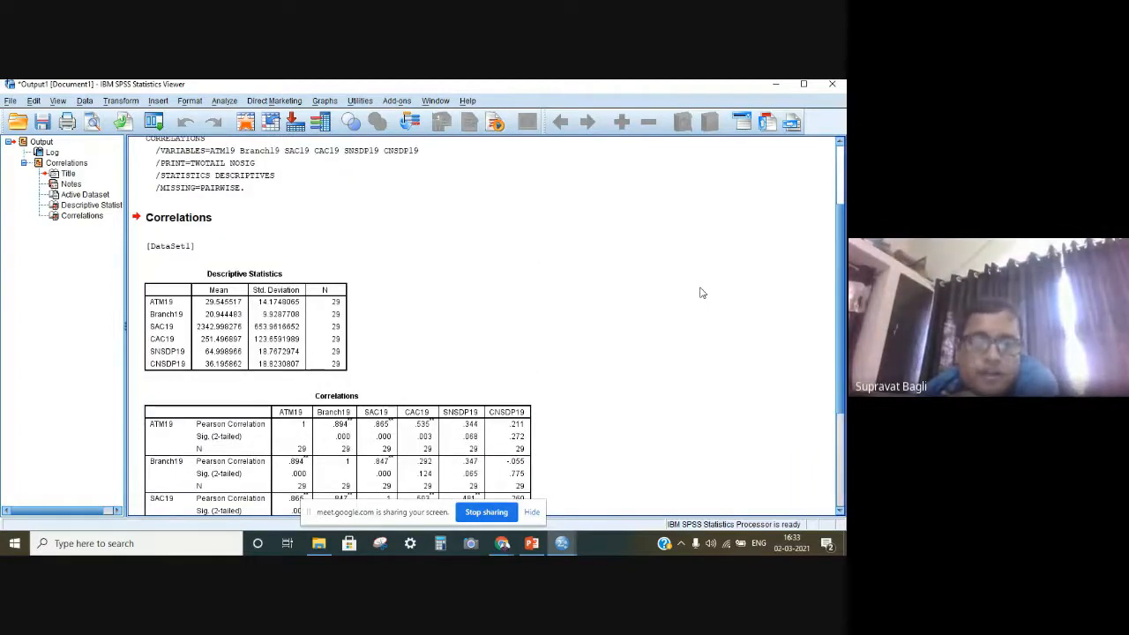
{"action": "scroll", "coordinate": [670, 288], "scroll_direction": "down", "scroll_amount": 3}
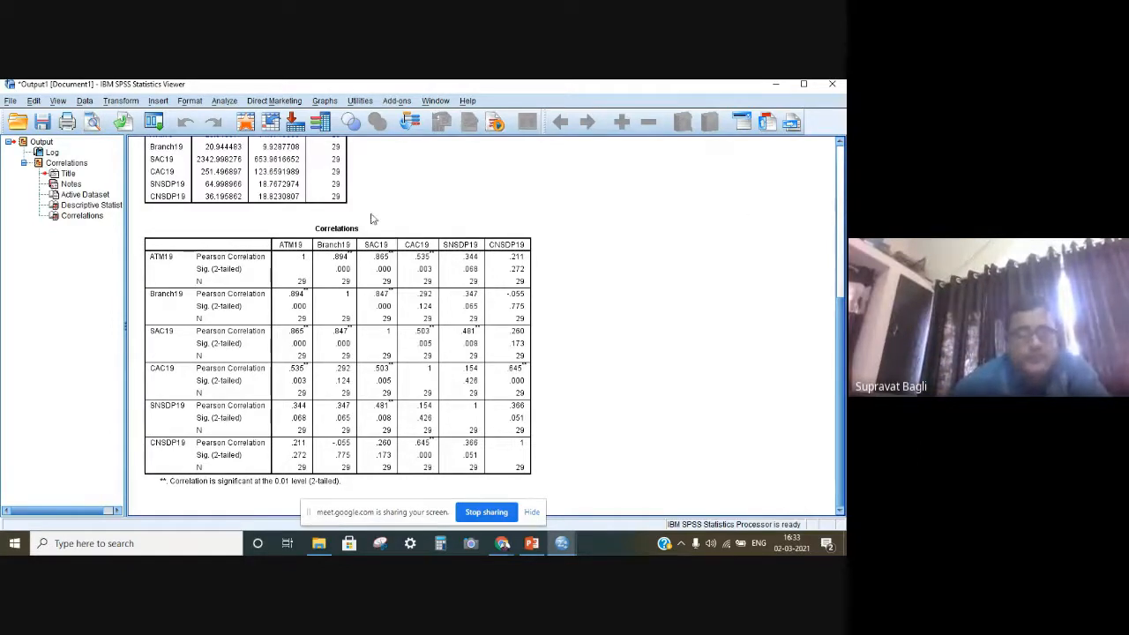
Set up a hierarchical cluster analysis with the six 2019 variables from ATM19 to CNSDP19
{"action": "left_click", "coordinate": [225, 102]}
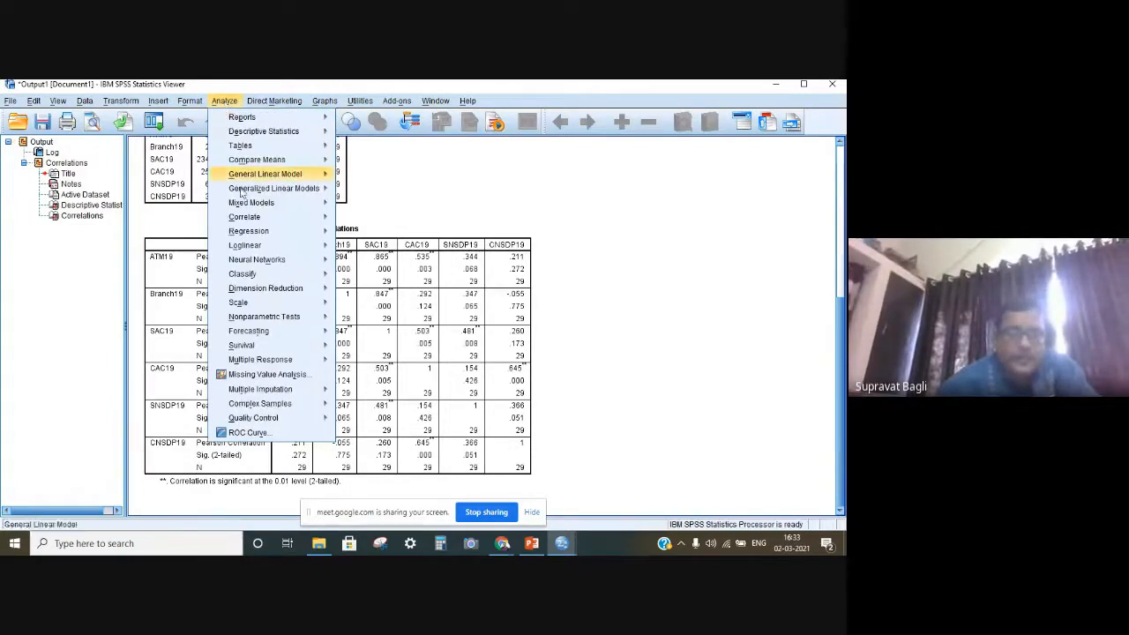
{"action": "mouse_move", "coordinate": [252, 278]}
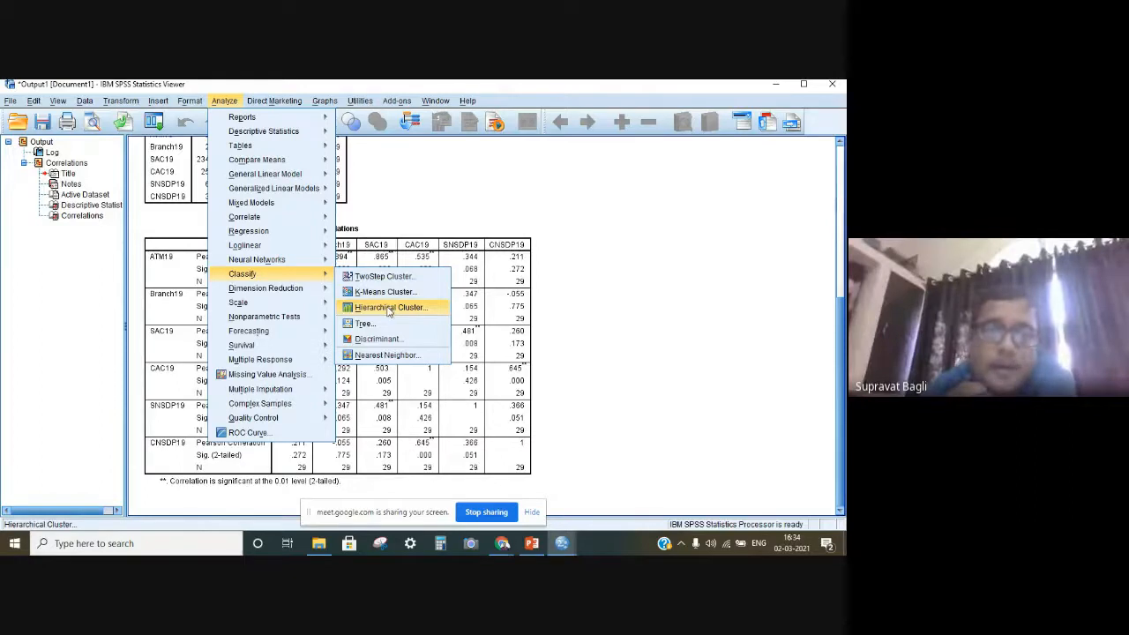
{"action": "left_click", "coordinate": [389, 307]}
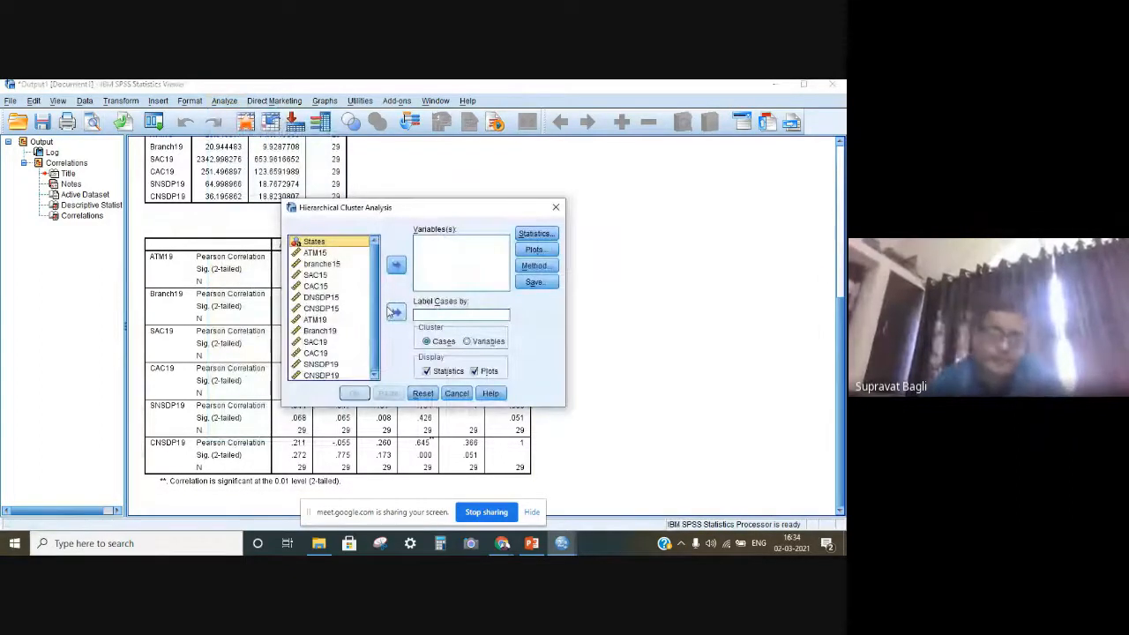
{"action": "left_click", "coordinate": [314, 322]}
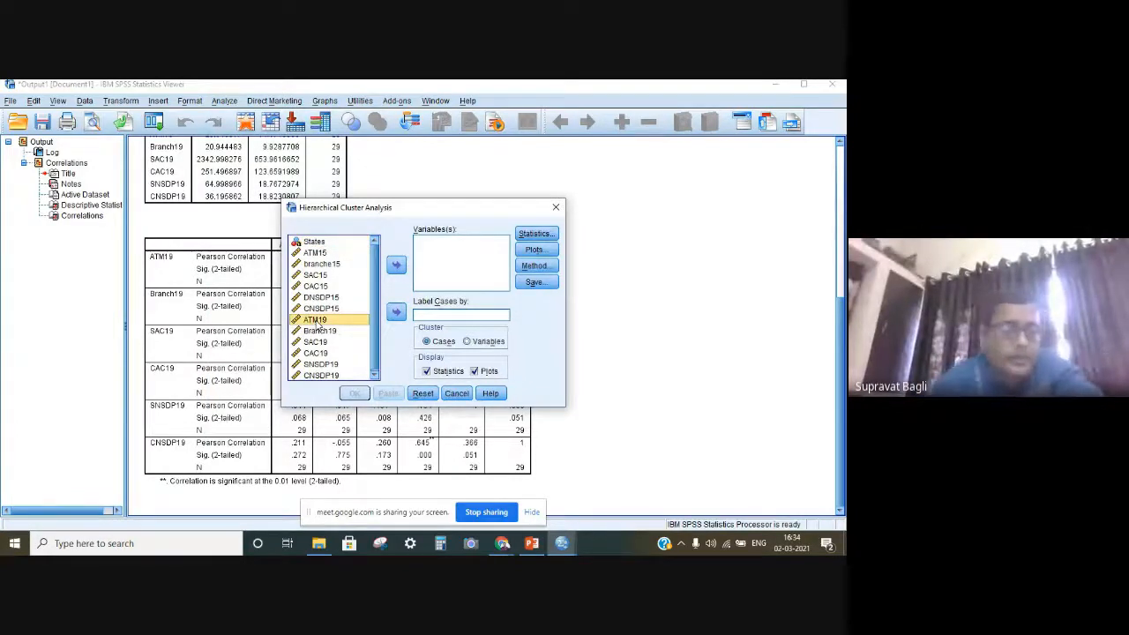
{"action": "left_click", "coordinate": [319, 329], "text": "shift"}
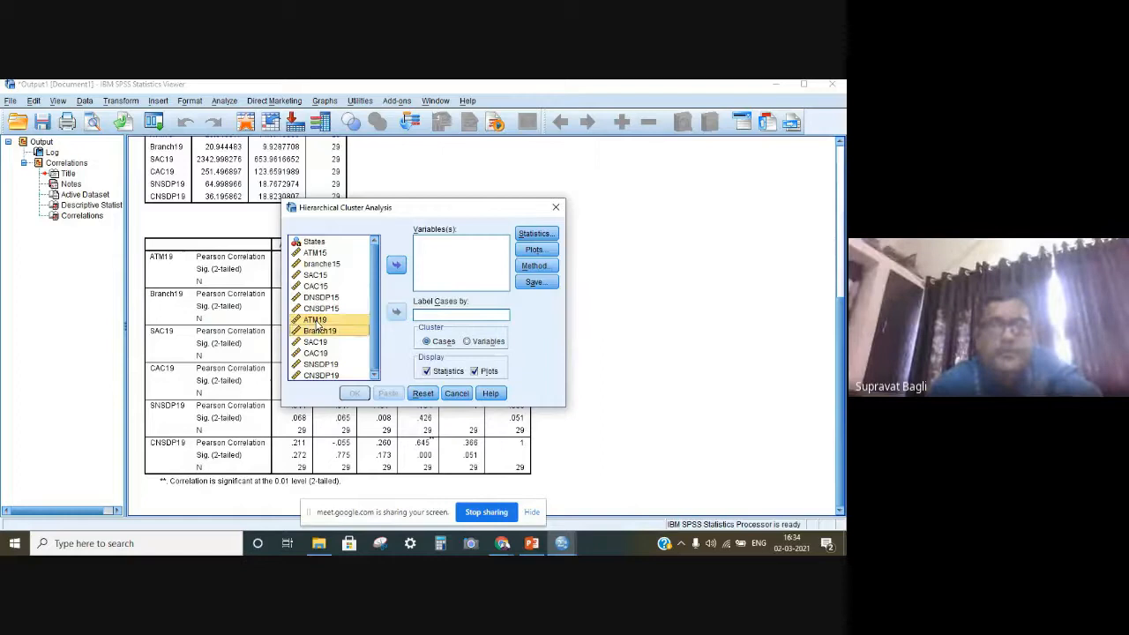
{"action": "key", "text": "shift+Down"}
{"action": "key", "text": "shift+Down"}
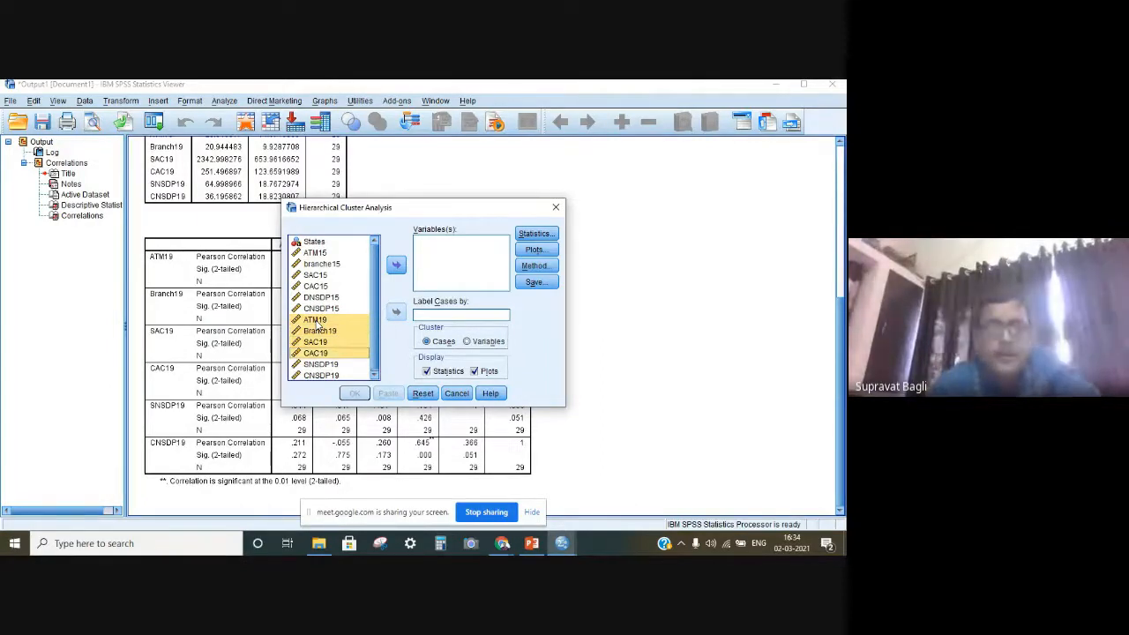
{"action": "key", "text": "shift+Down"}
{"action": "key", "text": "shift+Down"}
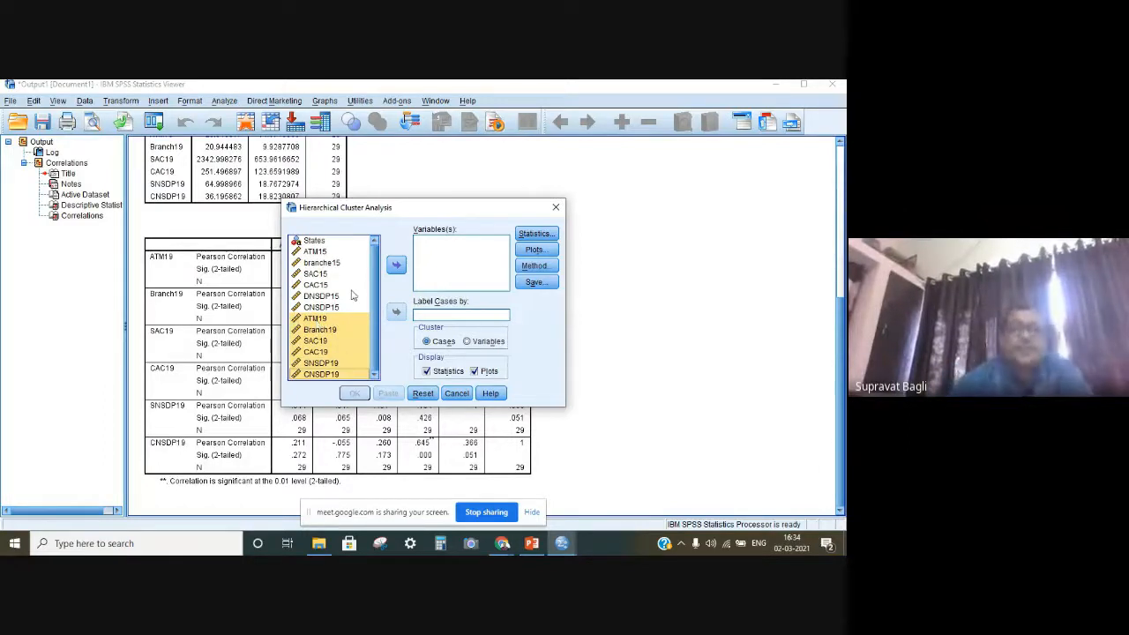
{"action": "left_click", "coordinate": [399, 271]}
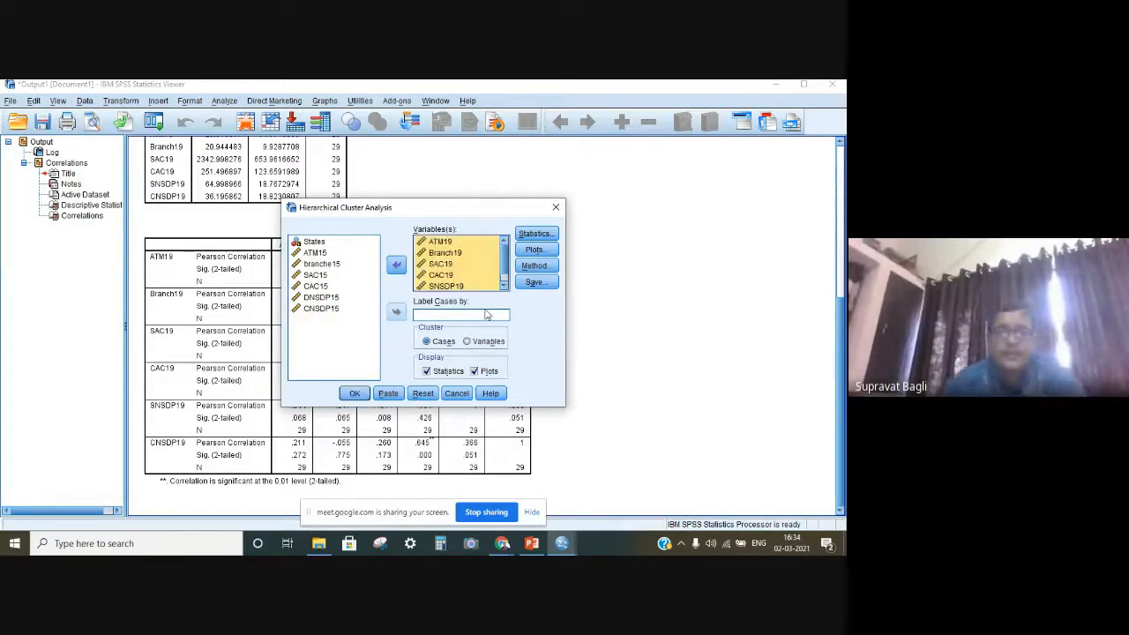
Label the cluster cases by States and add the proximity matrix to the output statistics
{"action": "left_click", "coordinate": [310, 241]}
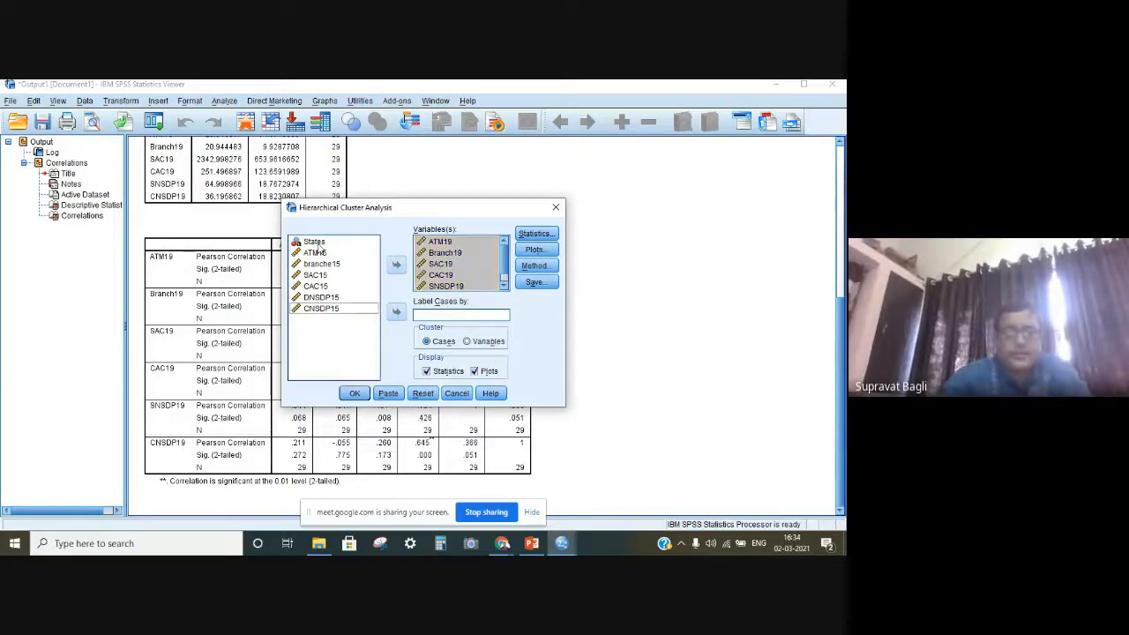
{"action": "left_click", "coordinate": [396, 314]}
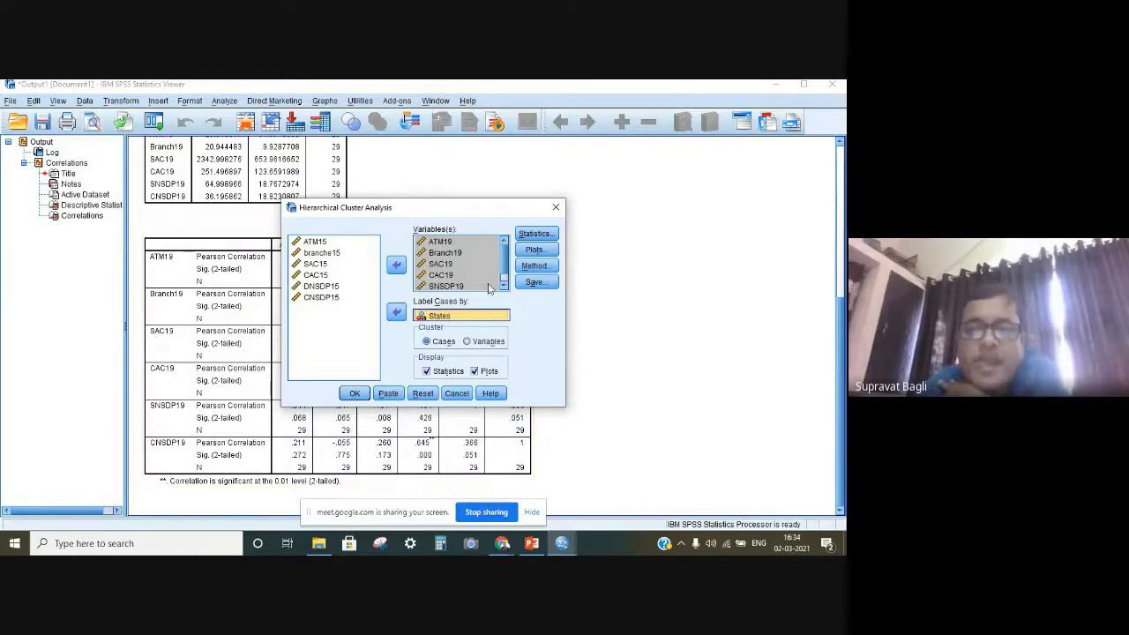
{"action": "left_click", "coordinate": [542, 238]}
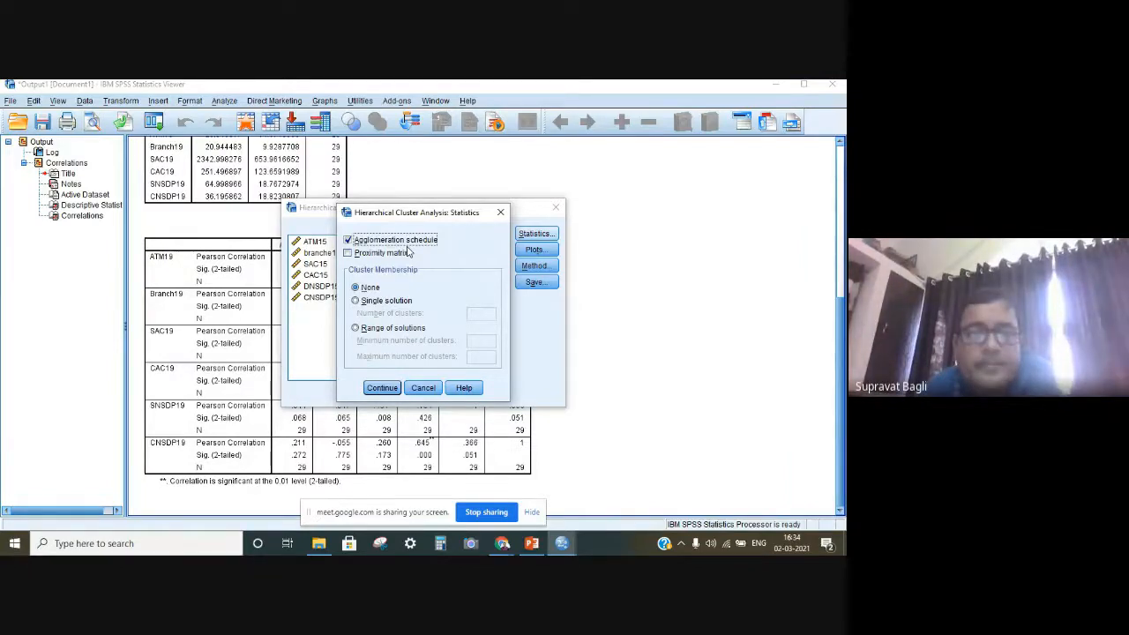
{"action": "left_click", "coordinate": [348, 256]}
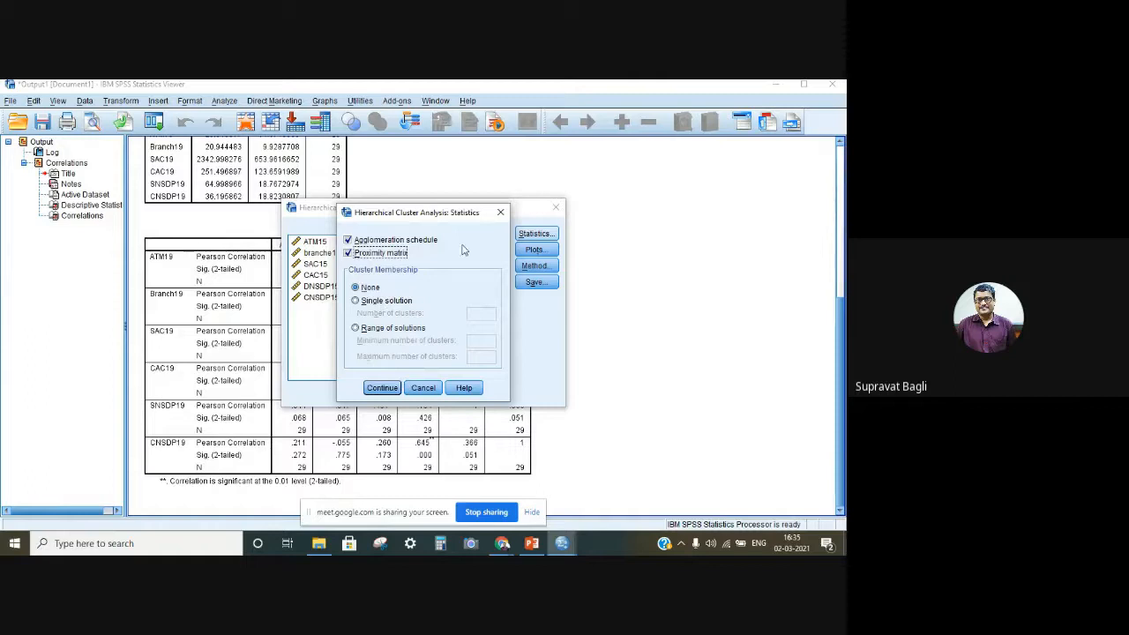
{"action": "left_click", "coordinate": [384, 389]}
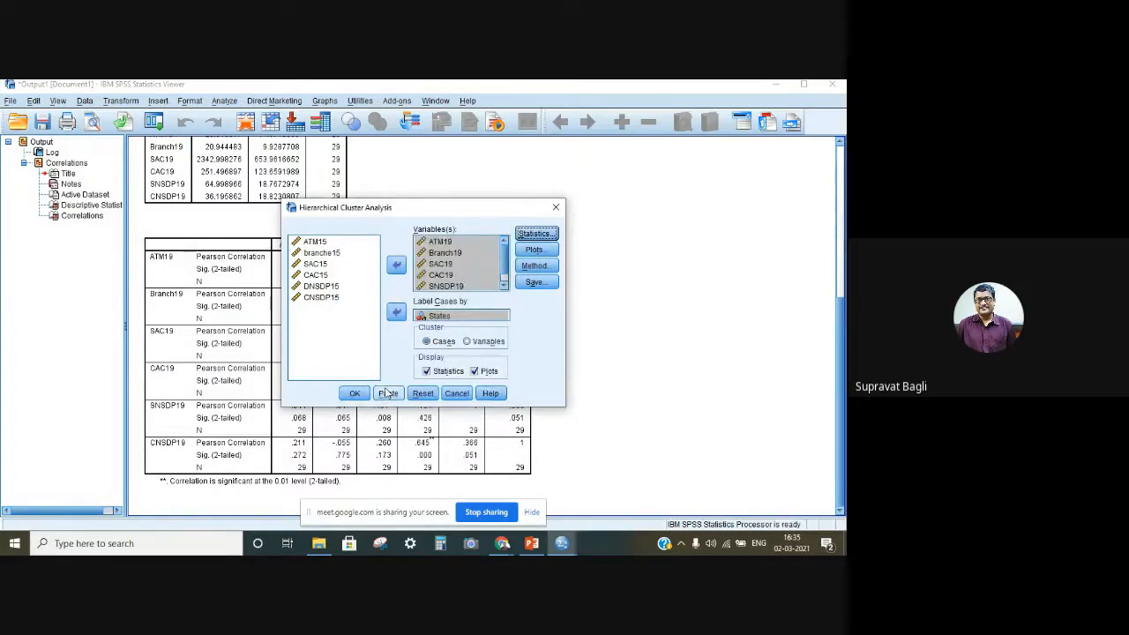
Set the cluster method to Between-groups linkage and the interval measure to Euclidean distance
{"action": "left_click", "coordinate": [533, 265]}
{"action": "left_click", "coordinate": [546, 212]}
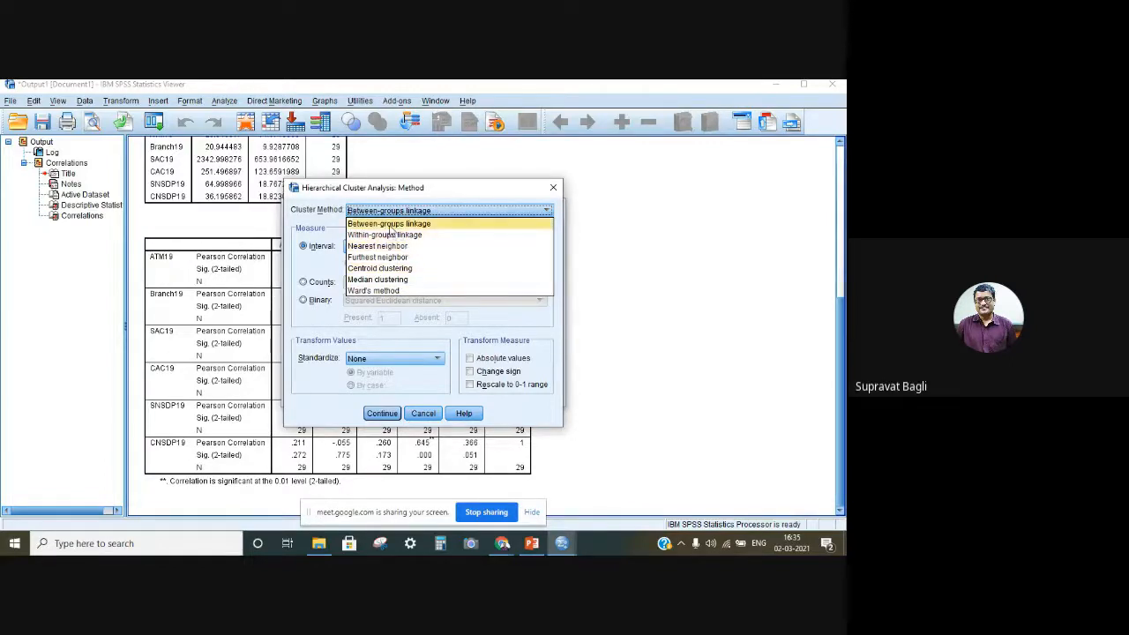
{"action": "left_click", "coordinate": [391, 225]}
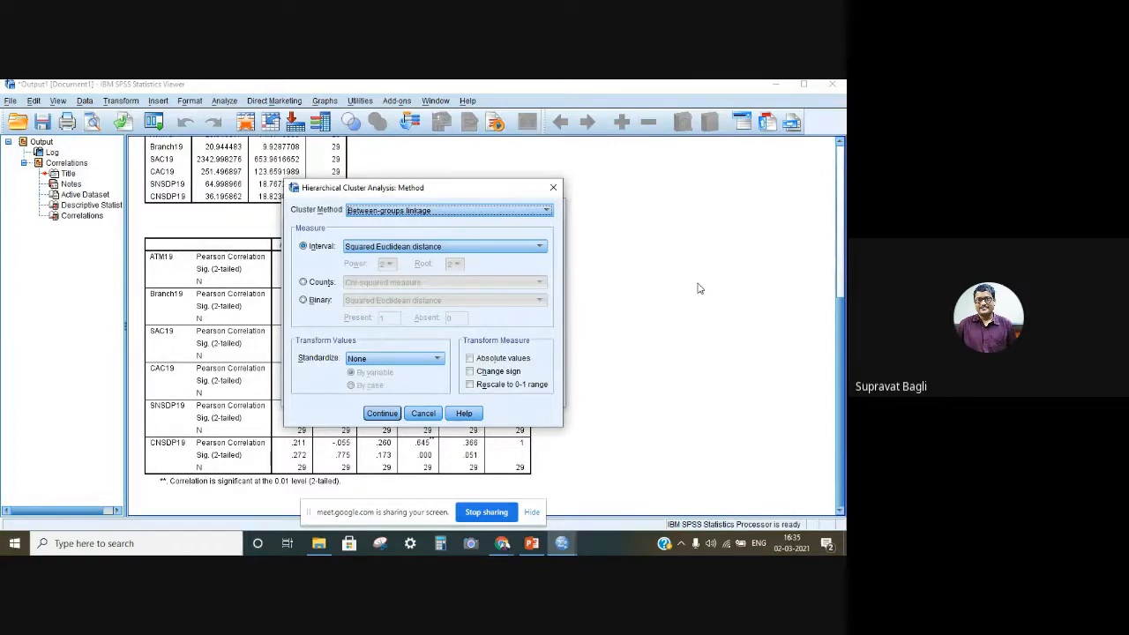
{"action": "left_click", "coordinate": [540, 249]}
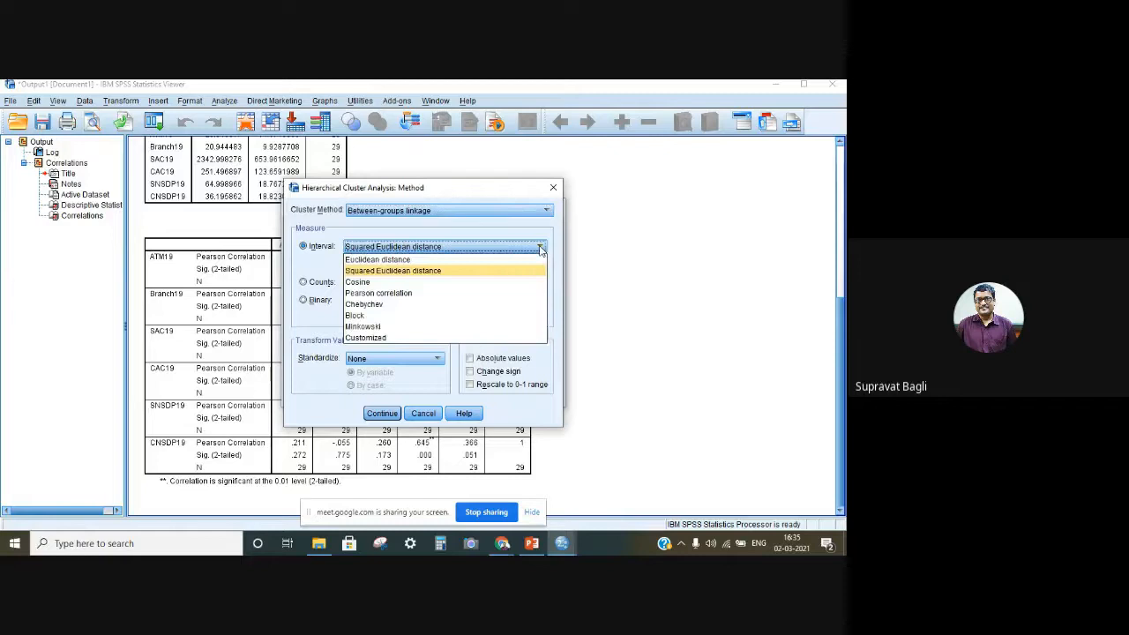
{"action": "left_click", "coordinate": [408, 261]}
{"action": "left_click", "coordinate": [540, 250]}
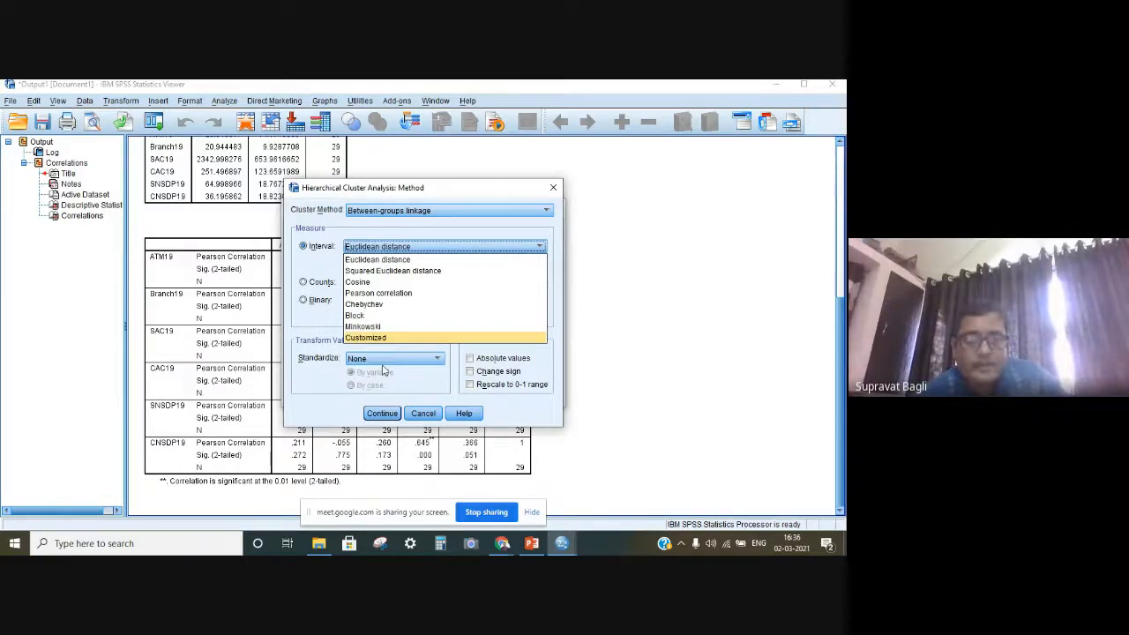
Set standardization of the values to None and apply the cluster method settings
{"action": "left_click", "coordinate": [436, 361]}
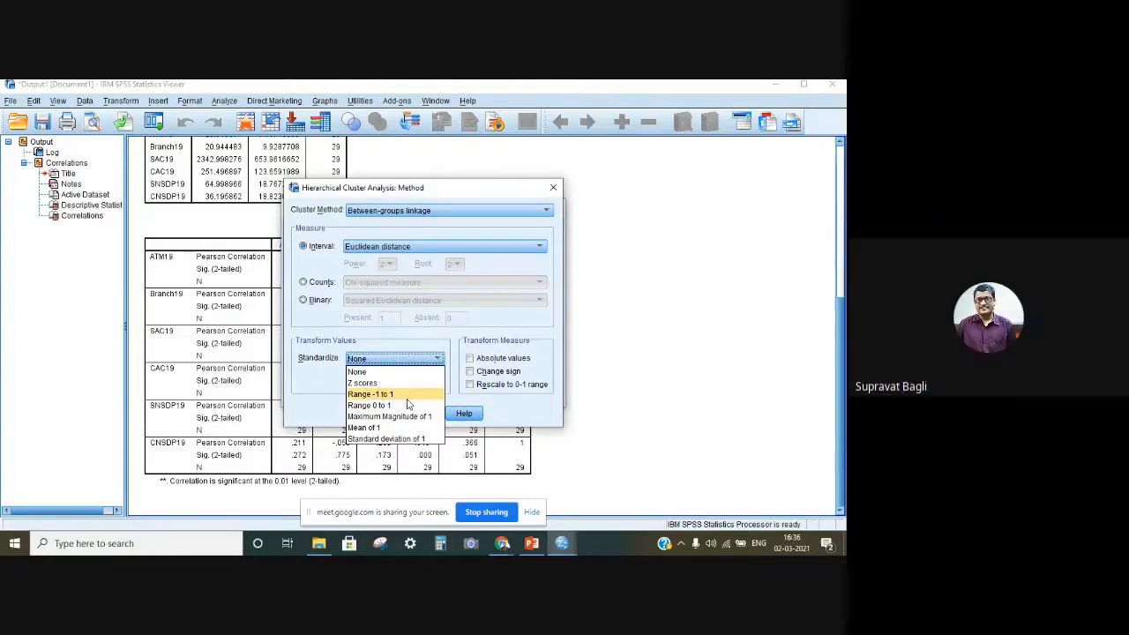
{"action": "left_click", "coordinate": [364, 372]}
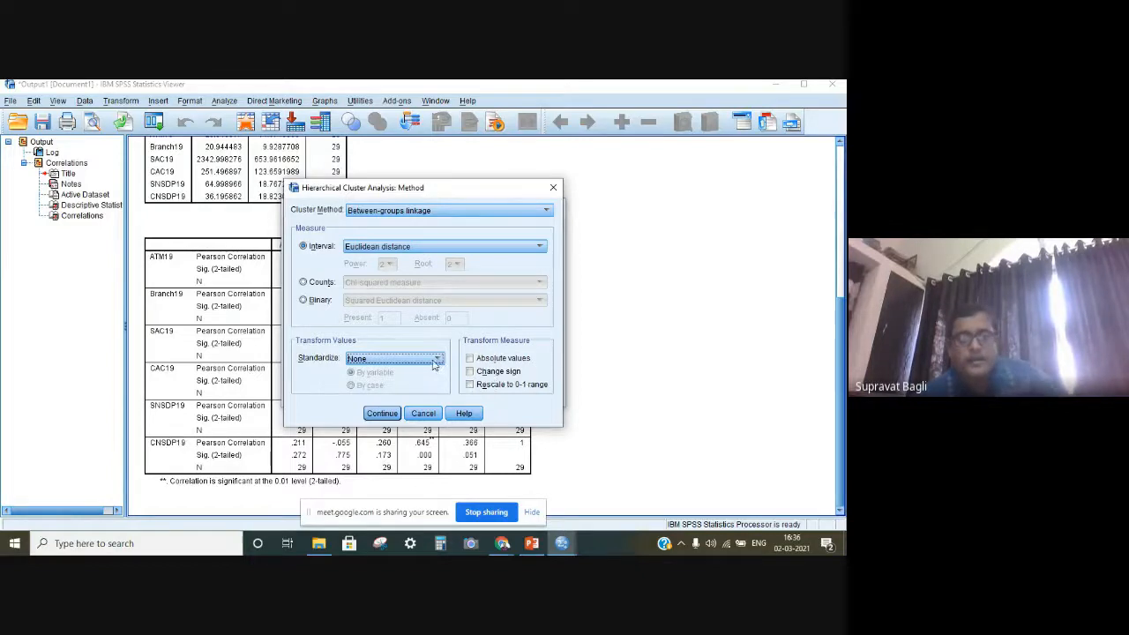
{"action": "left_click", "coordinate": [438, 360]}
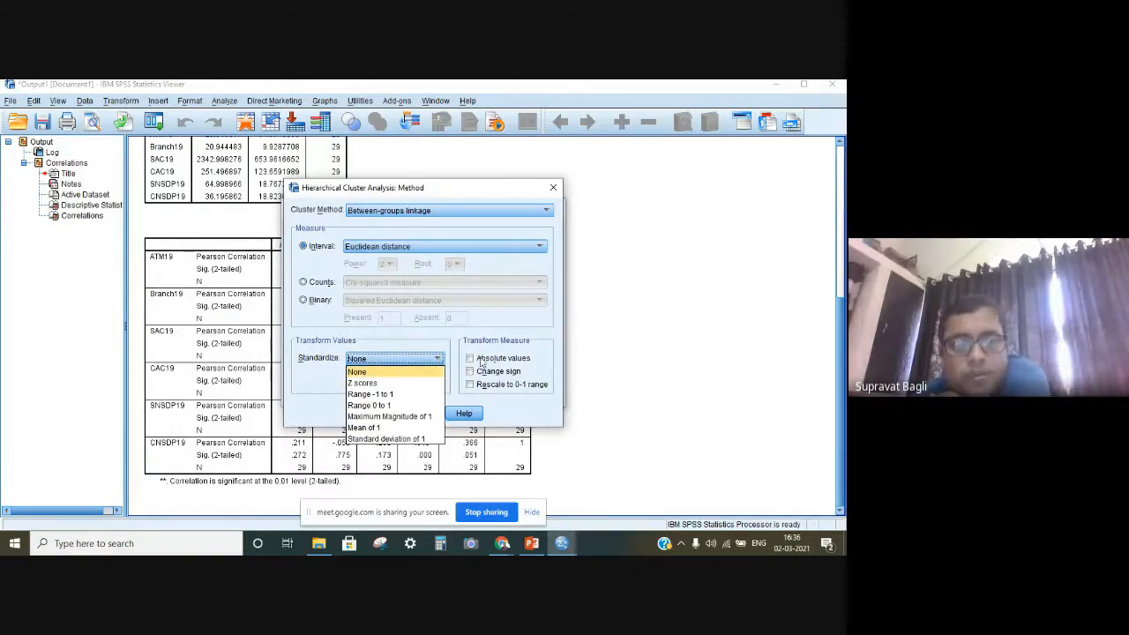
{"action": "left_click", "coordinate": [394, 352]}
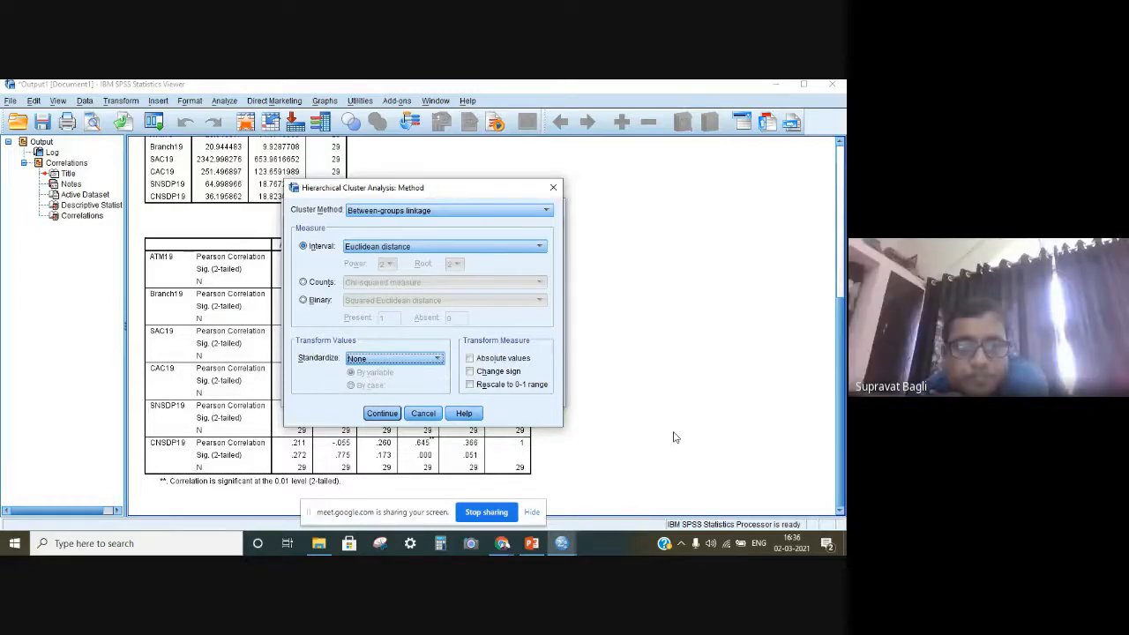
{"action": "left_click", "coordinate": [382, 414]}
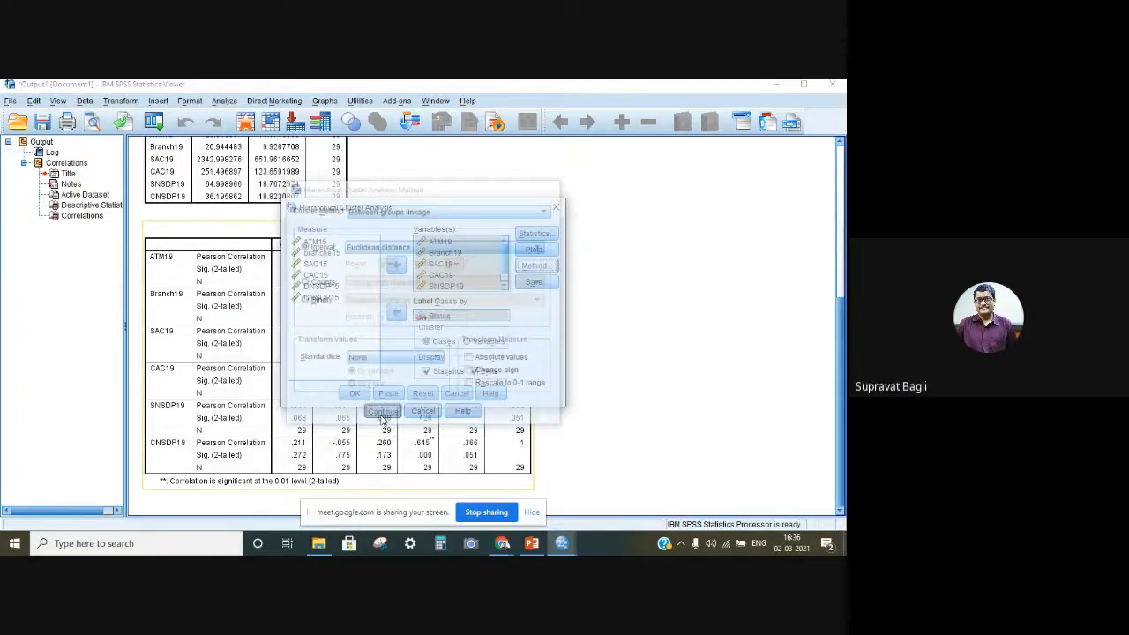
Keep cluster membership saving at None and the method at Between-groups linkage, and run the hierarchical cluster analysis
{"action": "left_click", "coordinate": [533, 282]}
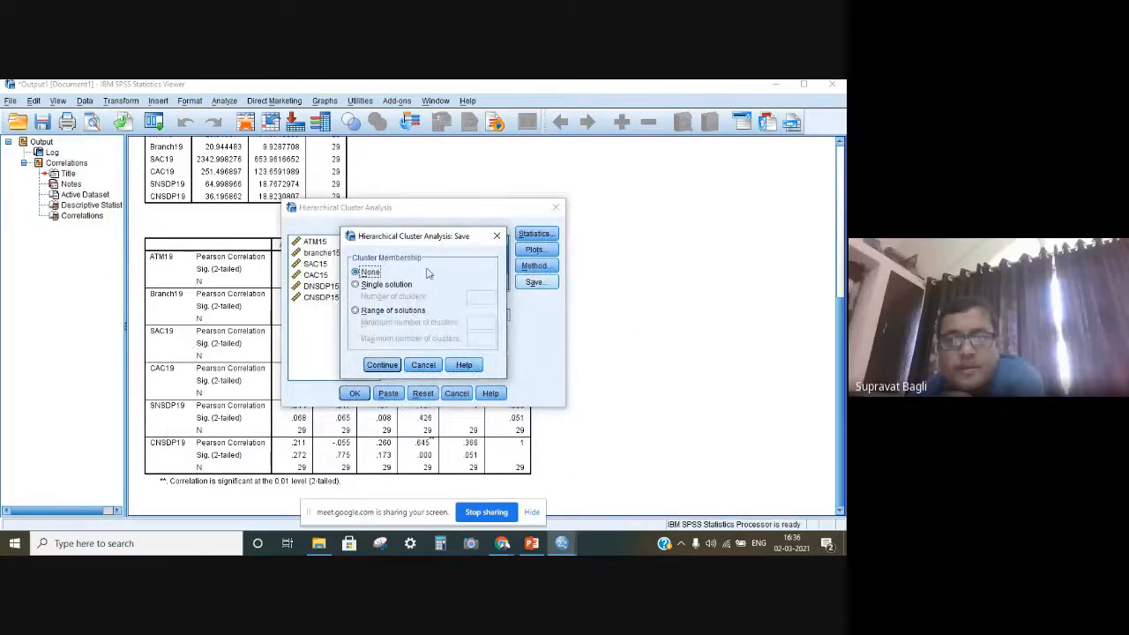
{"action": "left_click", "coordinate": [383, 365]}
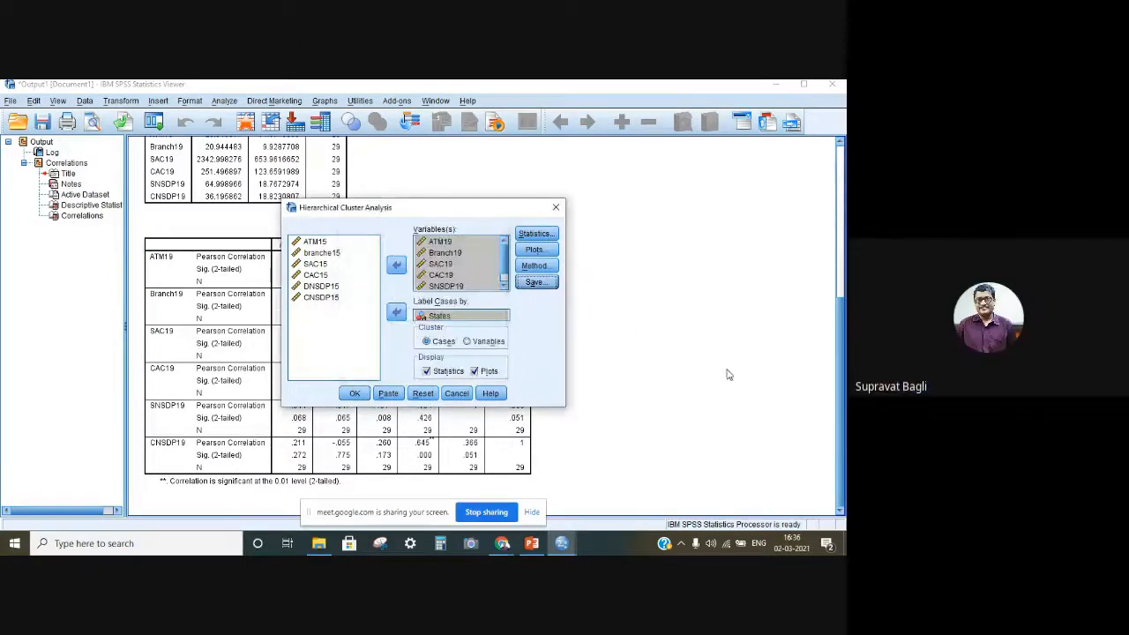
{"action": "left_click", "coordinate": [533, 265]}
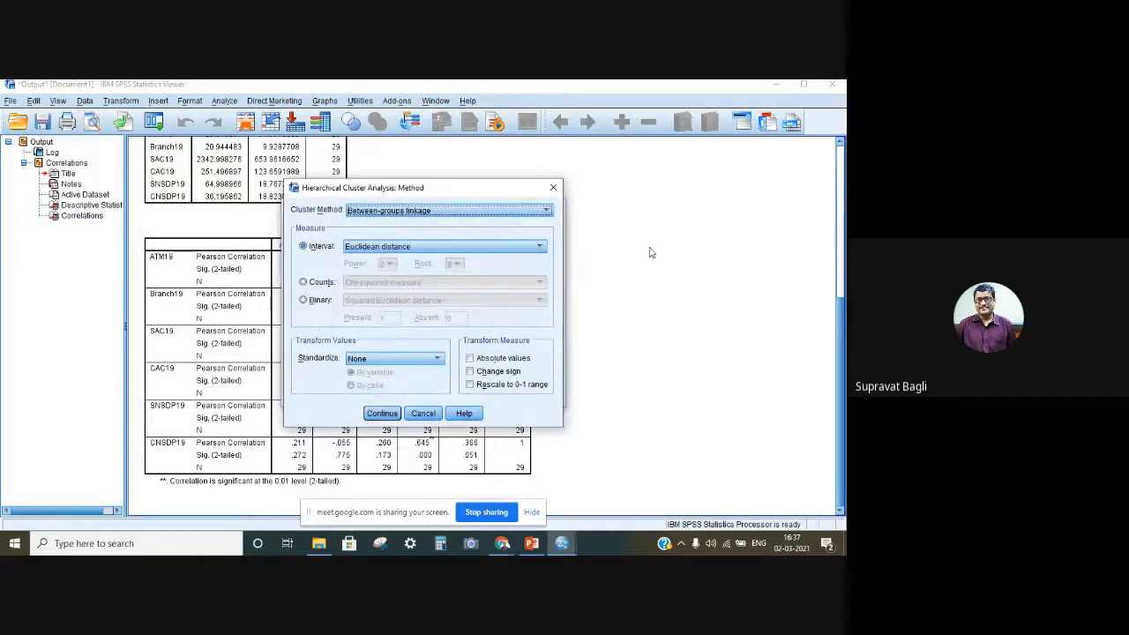
{"action": "left_click", "coordinate": [547, 211]}
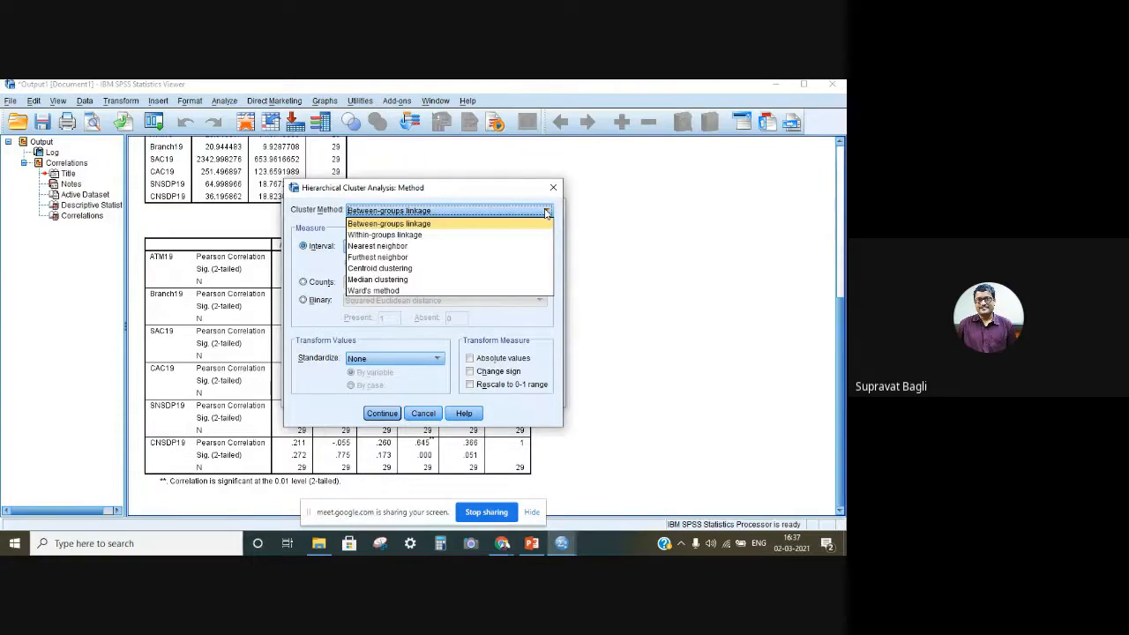
{"action": "left_click", "coordinate": [472, 225]}
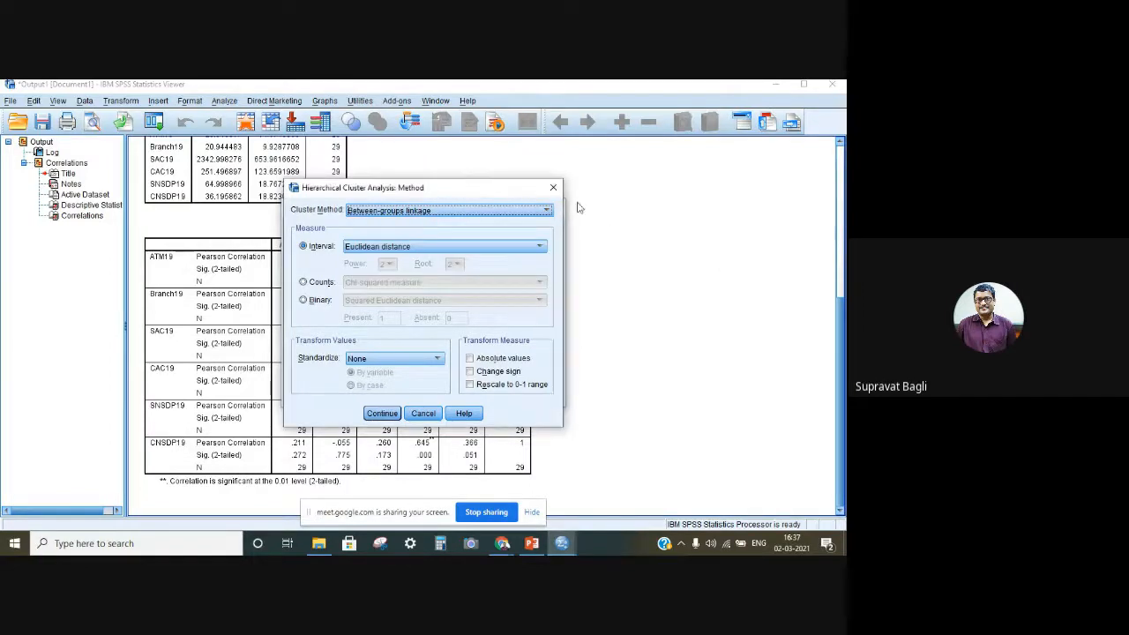
{"action": "left_click", "coordinate": [382, 415]}
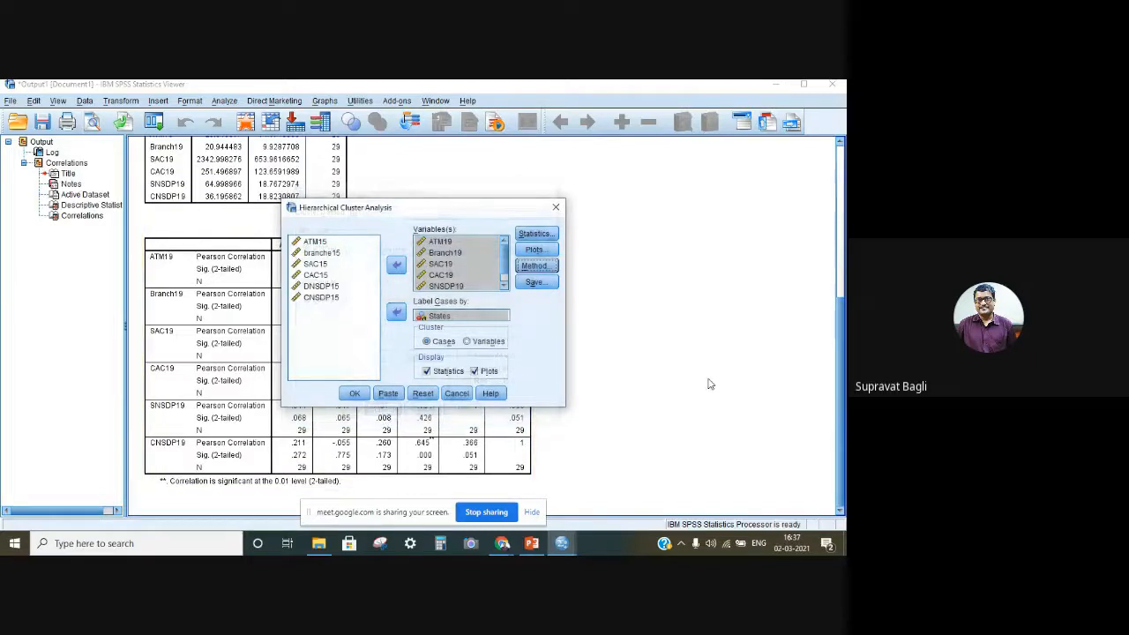
{"action": "left_click", "coordinate": [355, 394]}
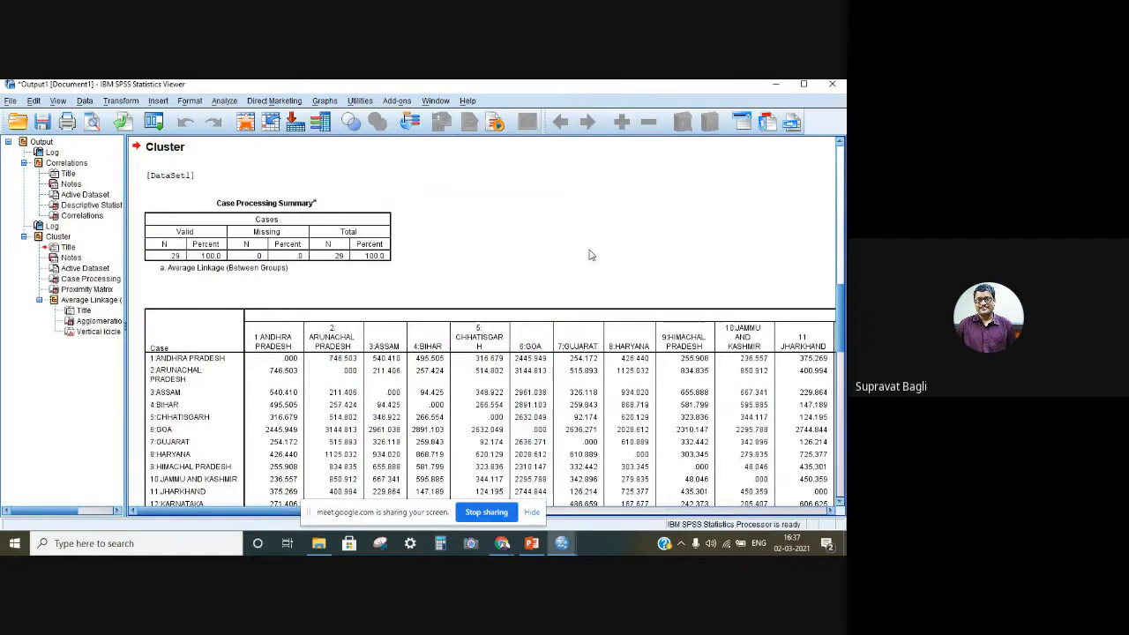
Skim the cluster output through the agglomeration schedule and icicle plot, and look back over the earlier correlation tables
{"action": "scroll", "coordinate": [573, 260], "scroll_direction": "down", "scroll_amount": 15}
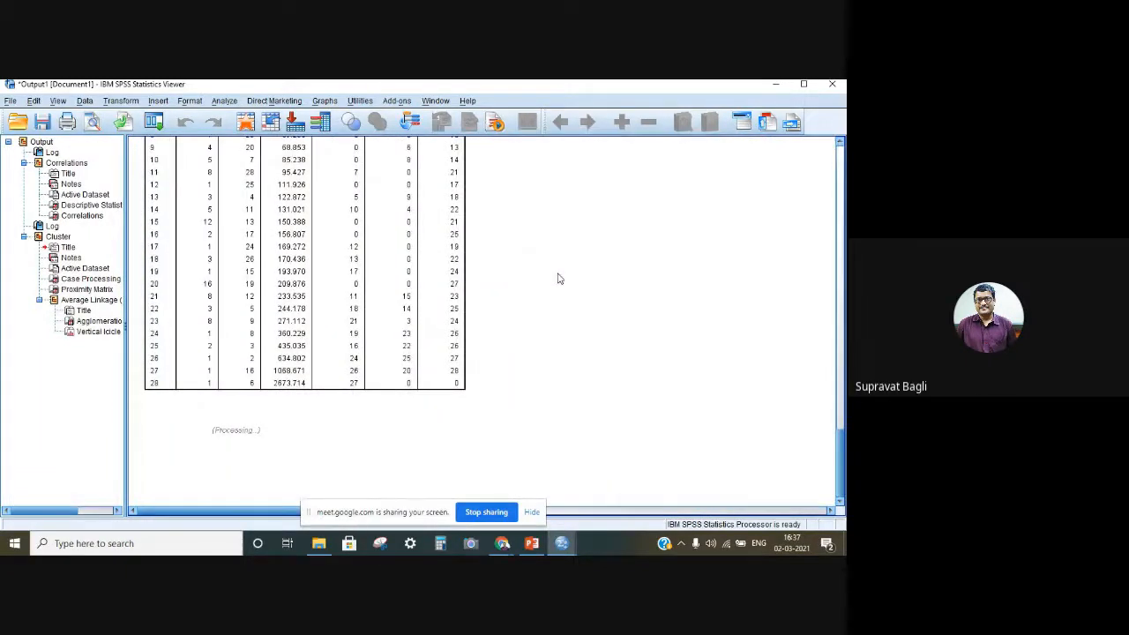
{"action": "scroll", "coordinate": [554, 277], "scroll_direction": "down", "scroll_amount": 3}
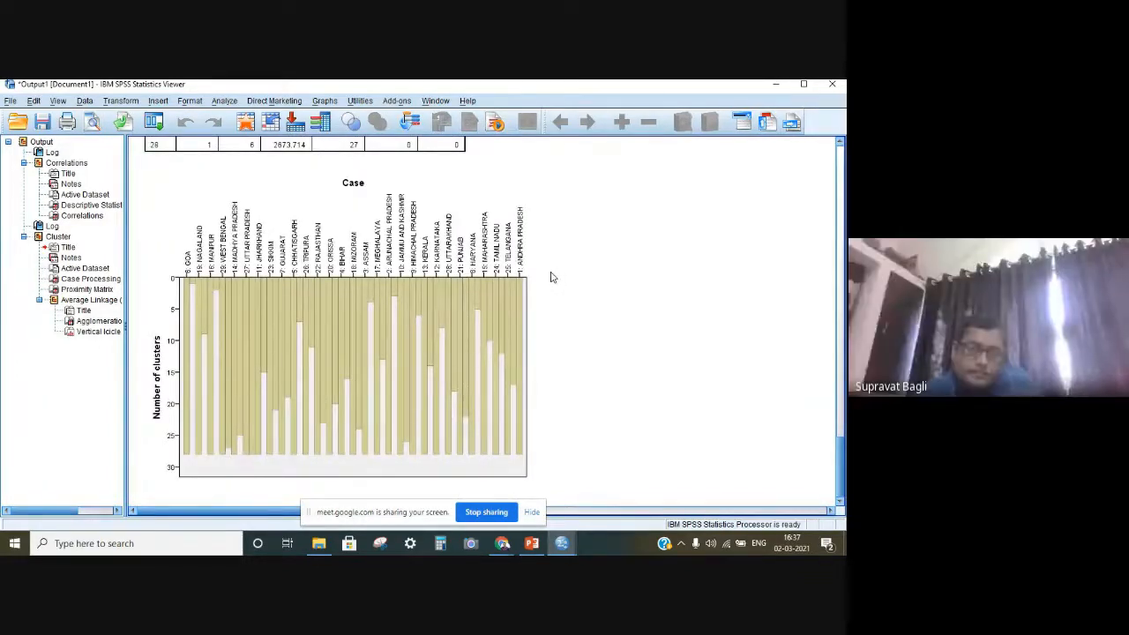
{"action": "scroll", "coordinate": [550, 277], "scroll_direction": "up", "scroll_amount": 4}
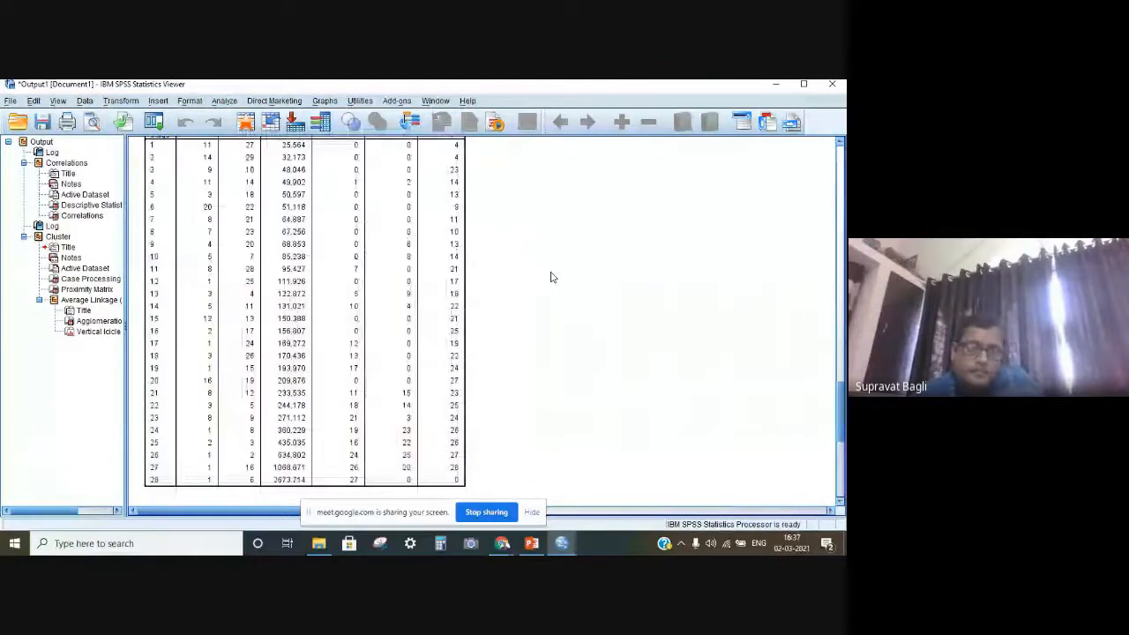
{"action": "scroll", "coordinate": [550, 277], "scroll_direction": "up", "scroll_amount": 15}
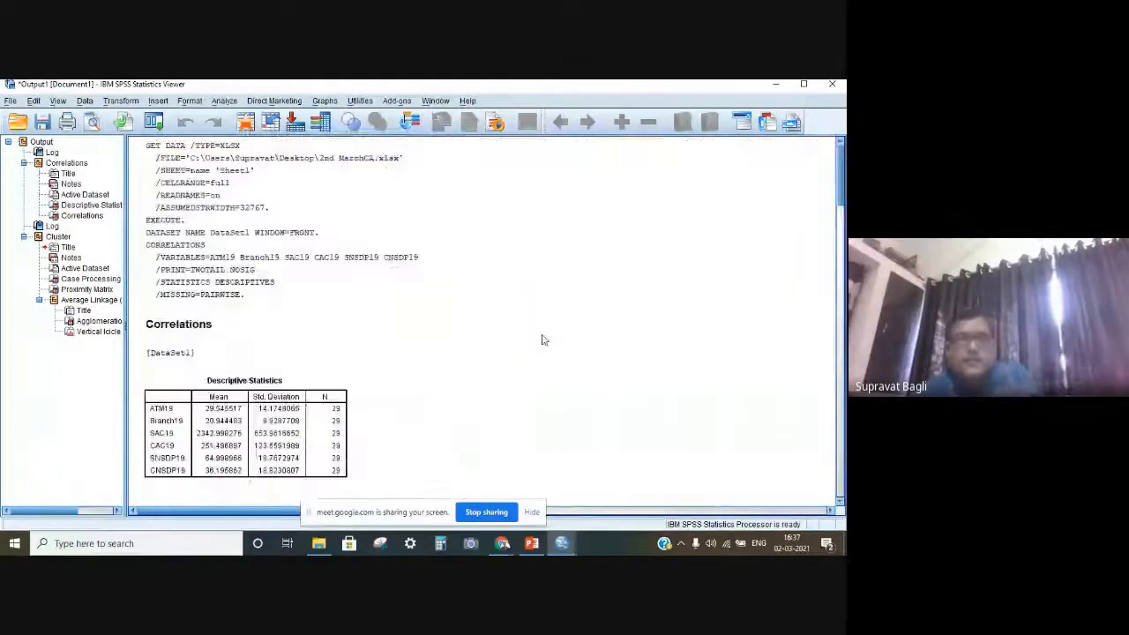
{"action": "scroll", "coordinate": [542, 339], "scroll_direction": "down", "scroll_amount": 4}
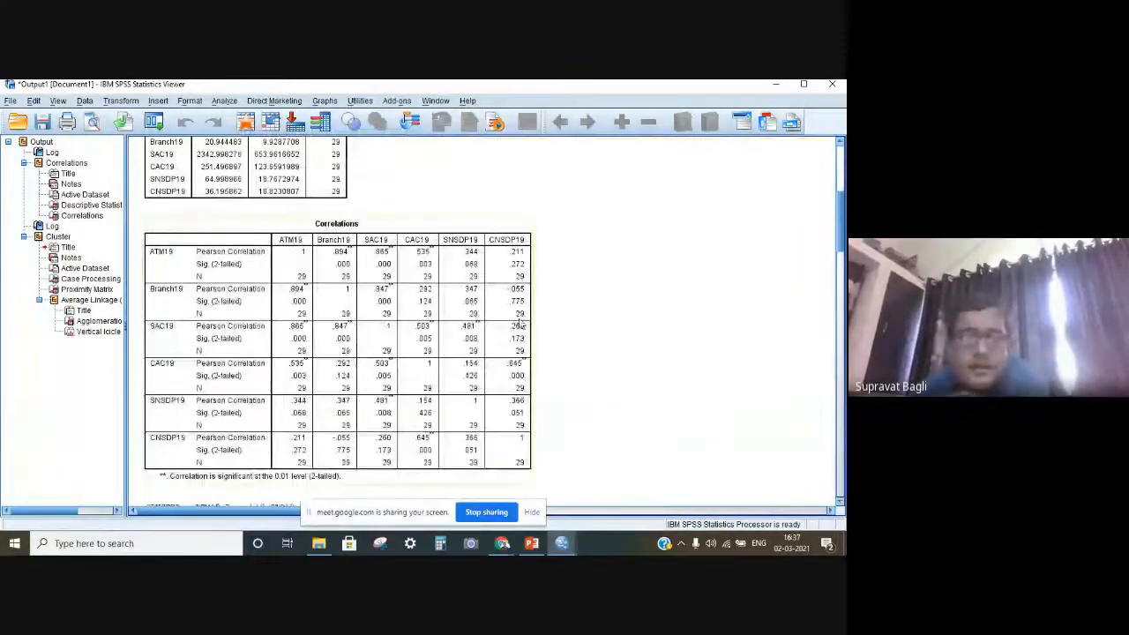
{"action": "scroll", "coordinate": [516, 324], "scroll_direction": "down", "scroll_amount": 10}
Examine the proximity matrix for the distances between each pair of states
{"action": "scroll", "coordinate": [517, 323], "scroll_direction": "down", "scroll_amount": 1}
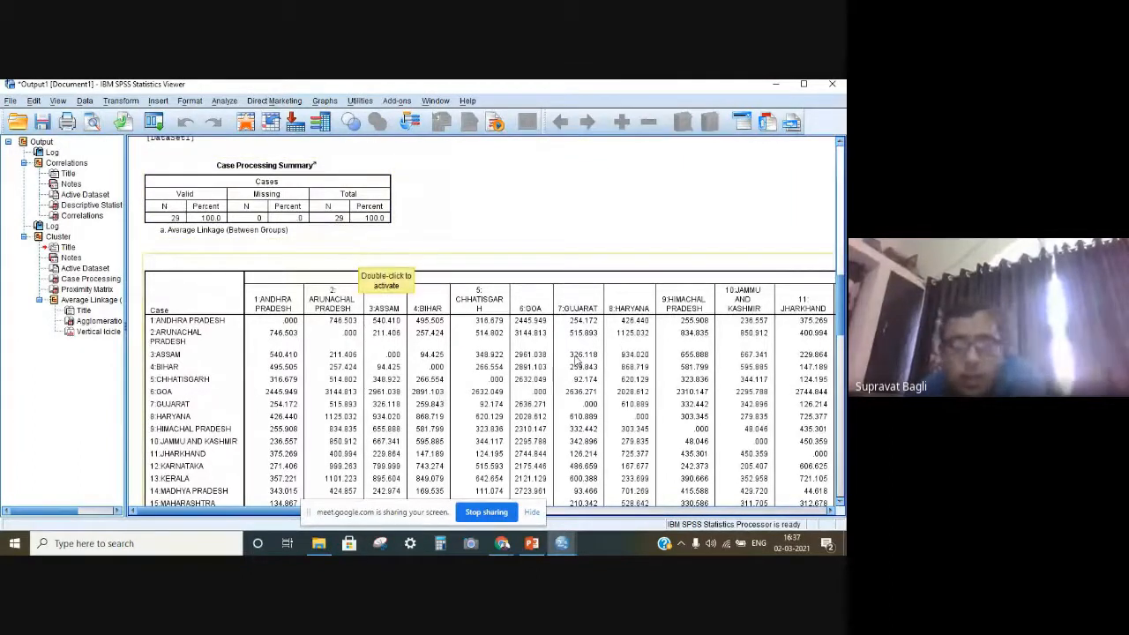
{"action": "scroll", "coordinate": [577, 361], "scroll_direction": "down", "scroll_amount": 4}
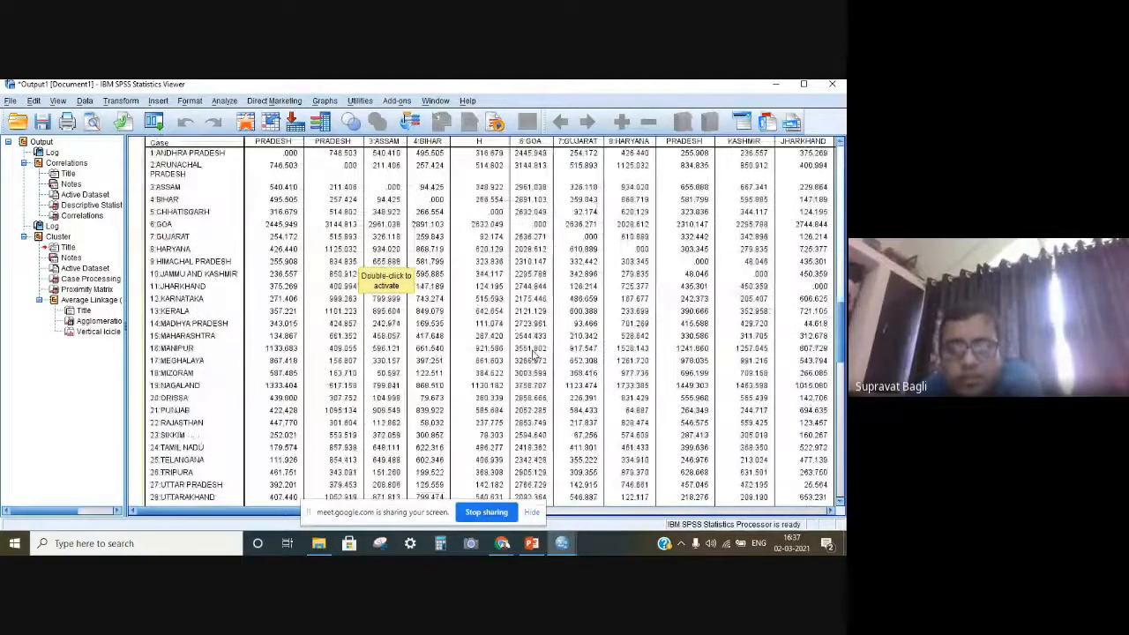
{"action": "scroll", "coordinate": [756, 215], "scroll_direction": "down", "scroll_amount": 2}
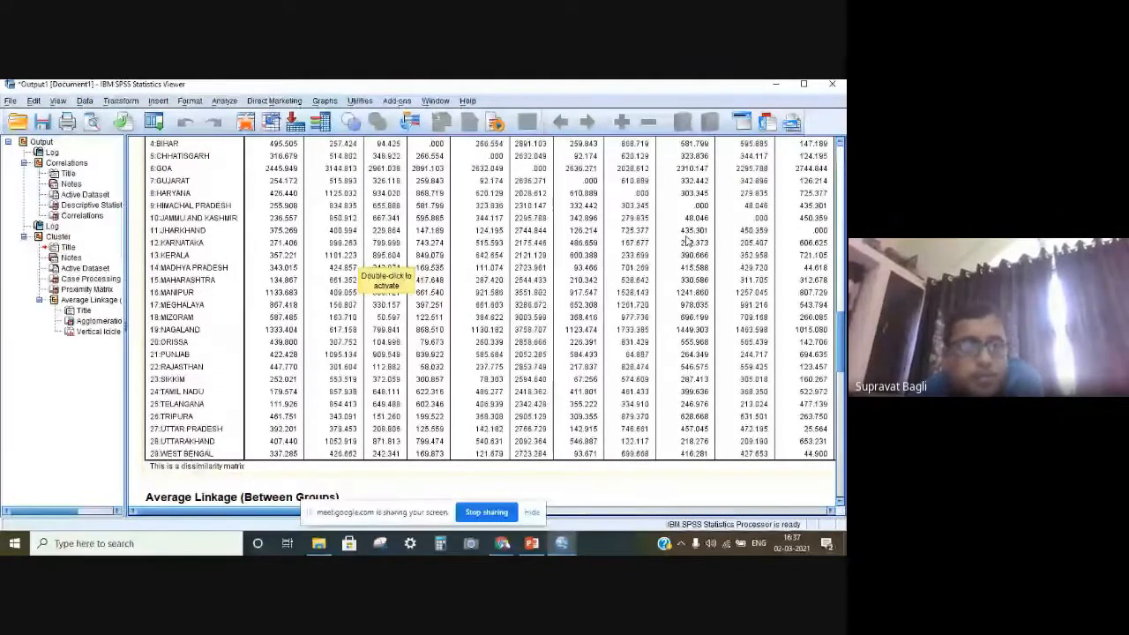
{"action": "scroll", "coordinate": [427, 351], "scroll_direction": "up", "scroll_amount": 5}
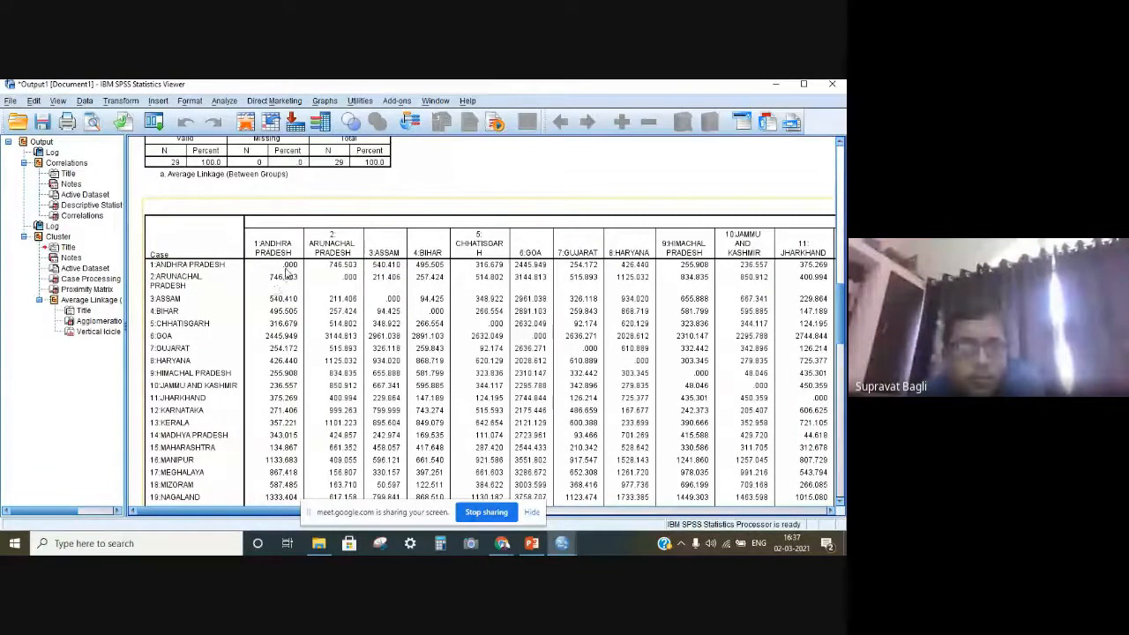
{"action": "scroll", "coordinate": [287, 273], "scroll_direction": "down", "scroll_amount": 2}
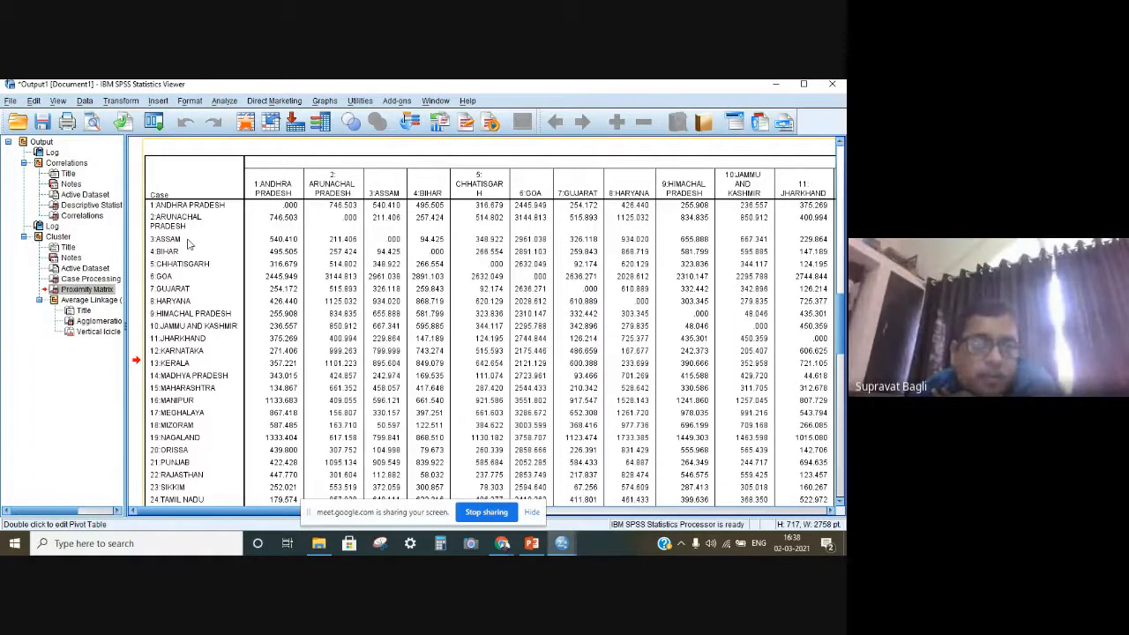
{"action": "scroll", "coordinate": [187, 245], "scroll_direction": "down", "scroll_amount": 1}
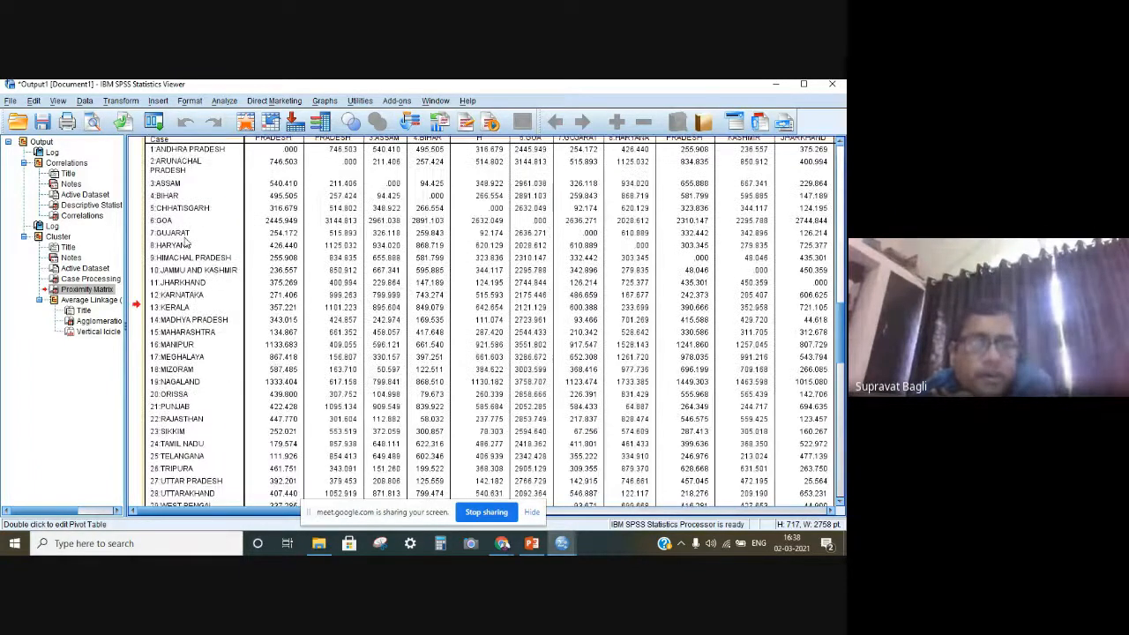
{"action": "scroll", "coordinate": [247, 325], "scroll_direction": "up", "scroll_amount": 5}
{"action": "scroll", "coordinate": [238, 379], "scroll_direction": "down", "scroll_amount": 5}
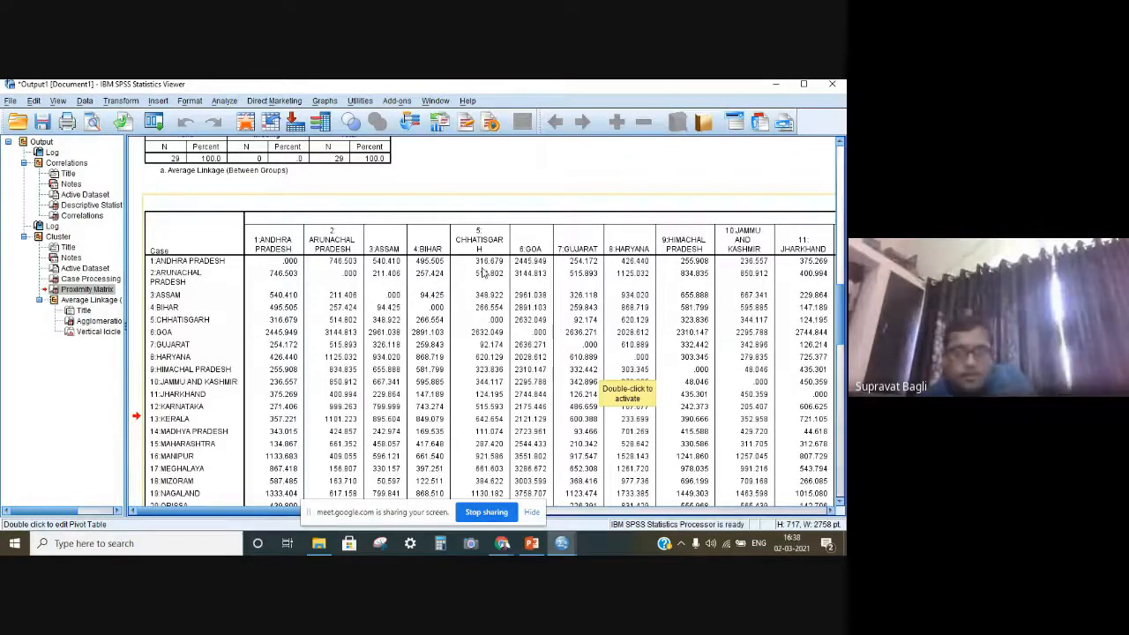
Compare the first stages of the agglomeration schedule with the matching state pairs in the proximity matrix
{"action": "scroll", "coordinate": [483, 273], "scroll_direction": "down", "scroll_amount": 10}
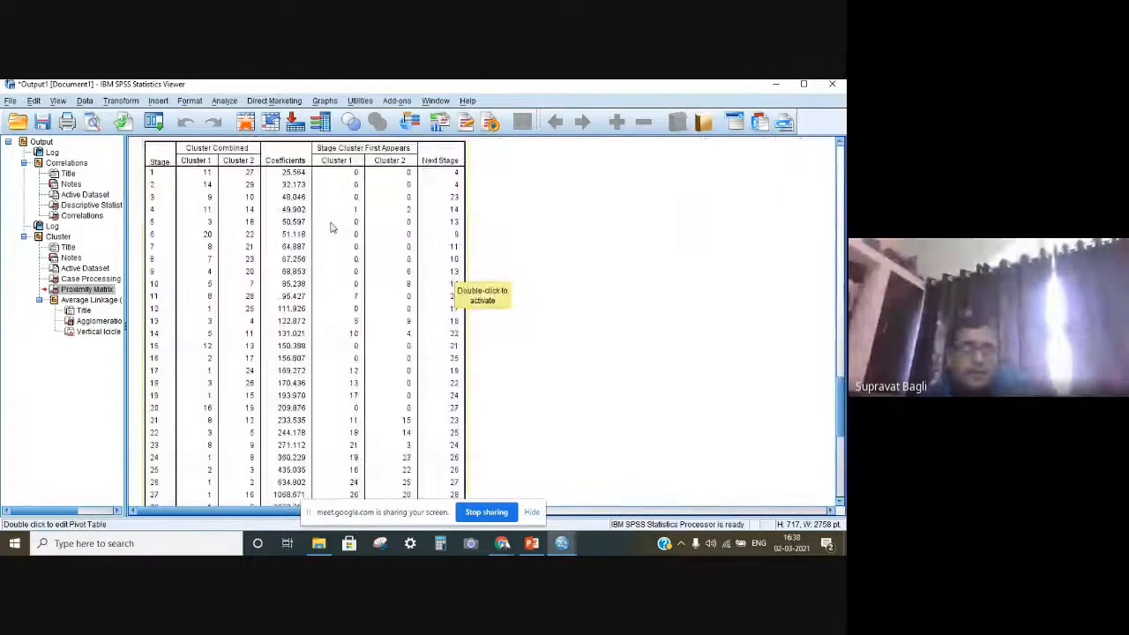
{"action": "scroll", "coordinate": [214, 346], "scroll_direction": "up", "scroll_amount": 2}
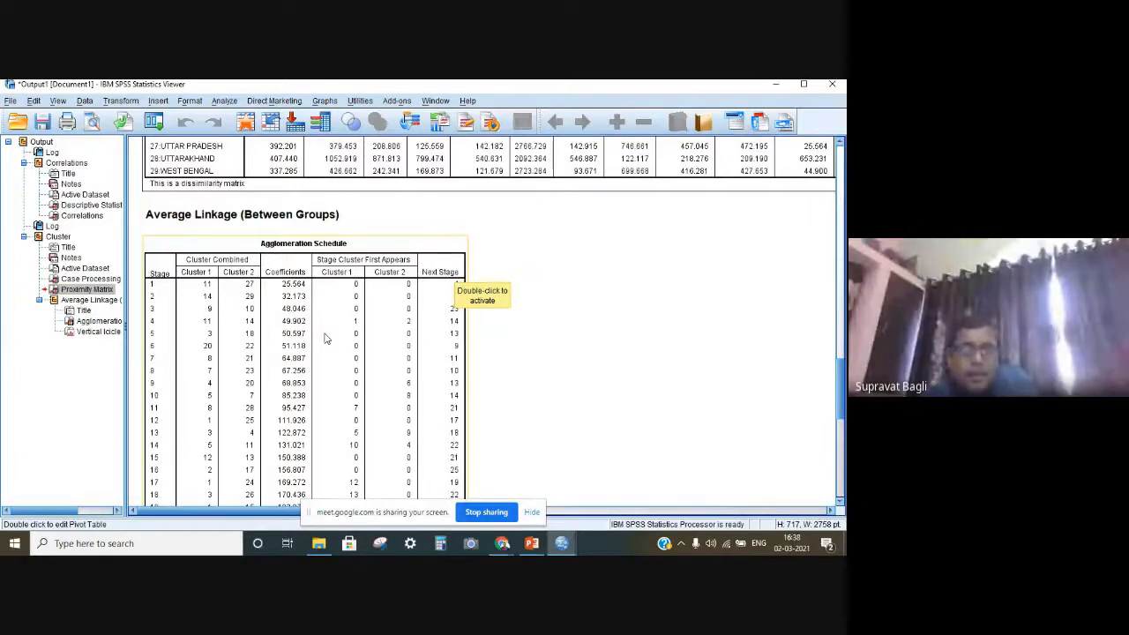
{"action": "scroll", "coordinate": [324, 338], "scroll_direction": "up", "scroll_amount": 10}
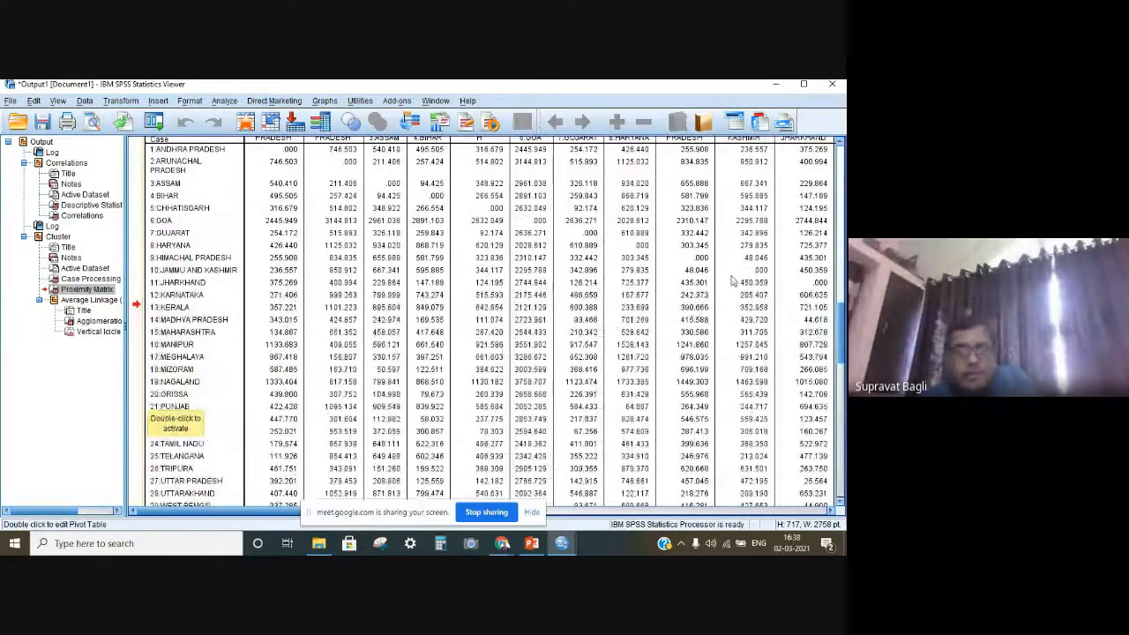
{"action": "scroll", "coordinate": [731, 280], "scroll_direction": "down", "scroll_amount": 8}
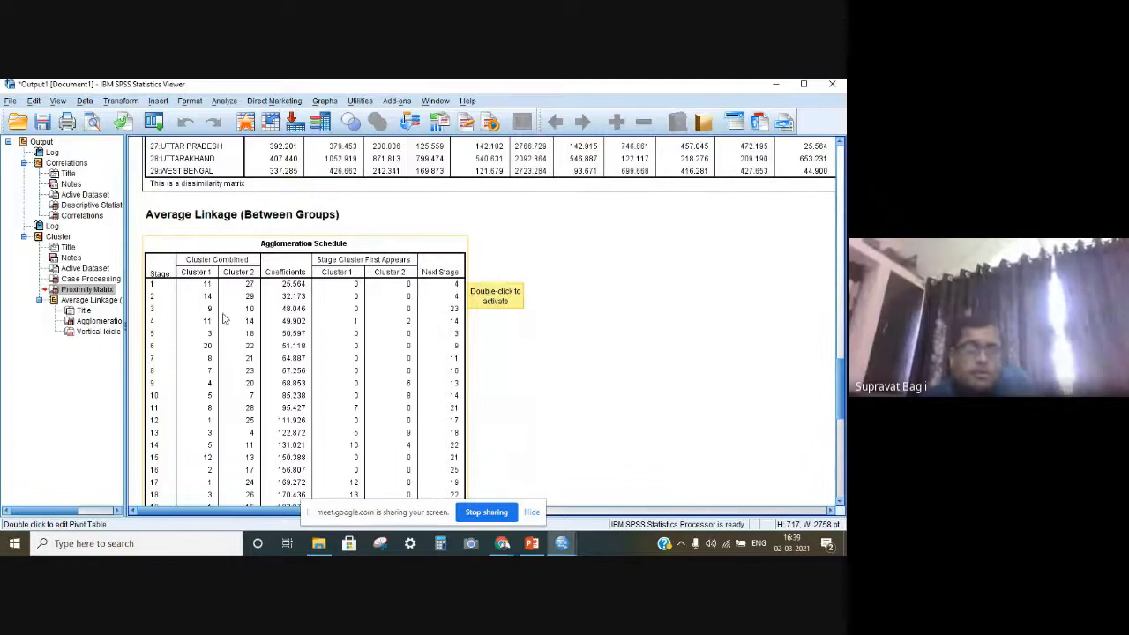
{"action": "scroll", "coordinate": [229, 321], "scroll_direction": "up", "scroll_amount": 10}
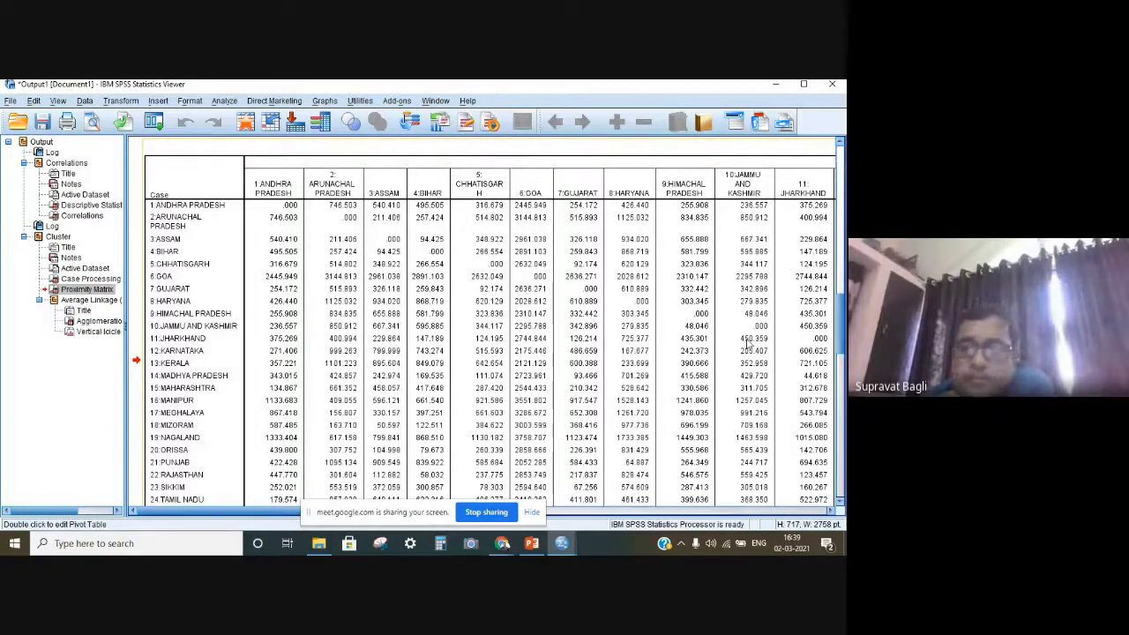
Read across the proximity matrix columns from Andhra Pradesh to West Bengal to compare the distances between states
{"action": "left_click", "coordinate": [829, 512]}
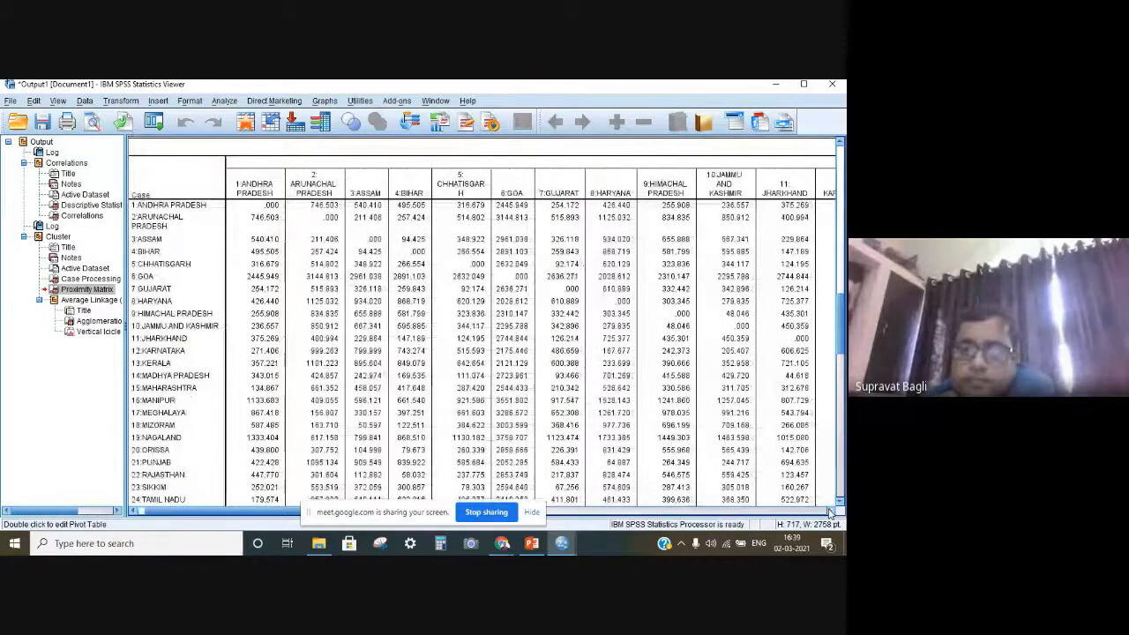
{"action": "left_click", "coordinate": [829, 511]}
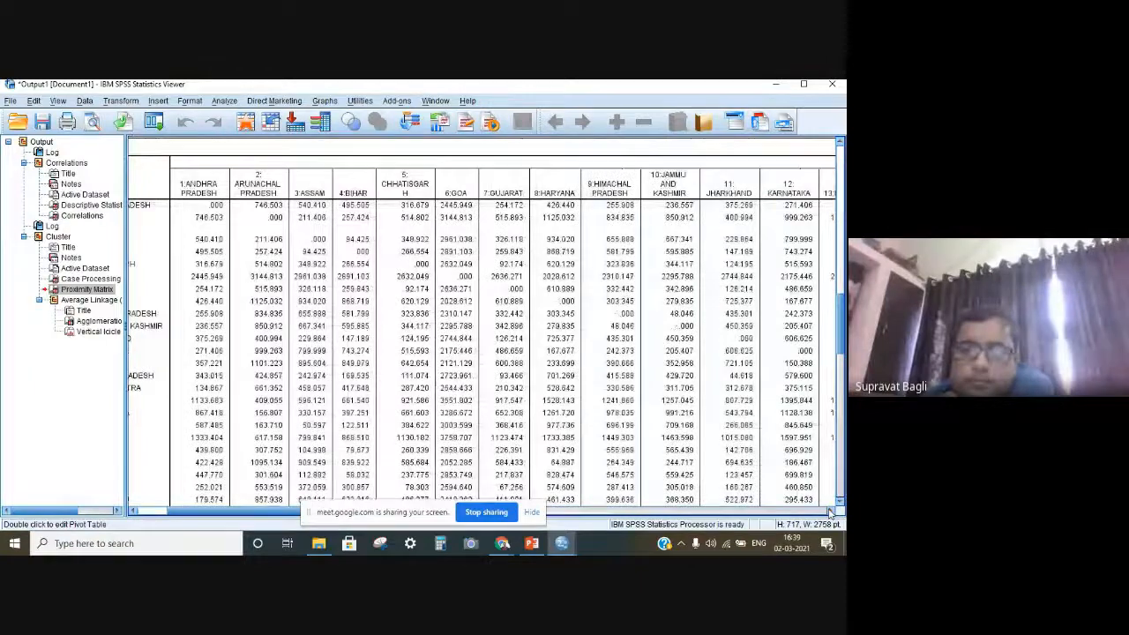
{"action": "left_click", "coordinate": [829, 511]}
{"action": "left_click", "coordinate": [828, 511]}
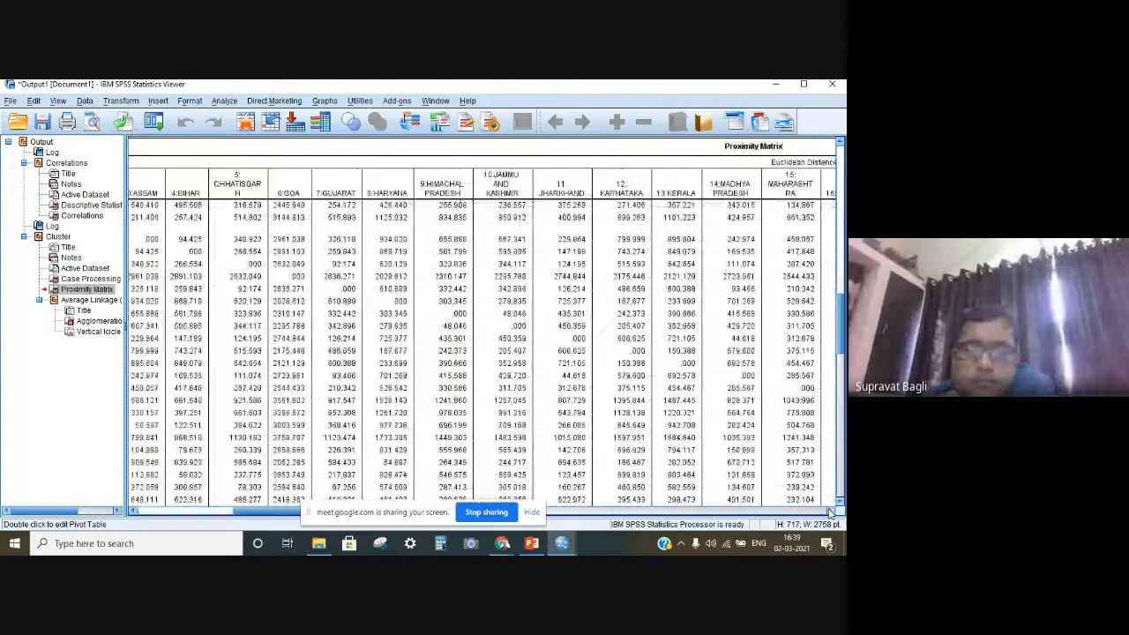
{"action": "left_click", "coordinate": [829, 512]}
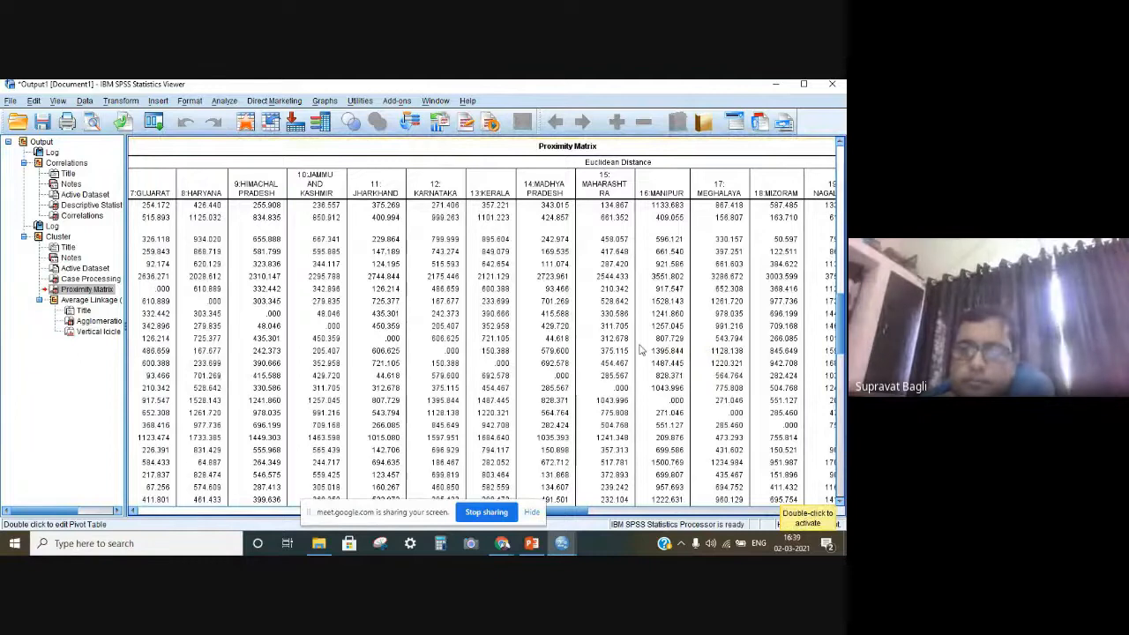
{"action": "left_click", "coordinate": [756, 513]}
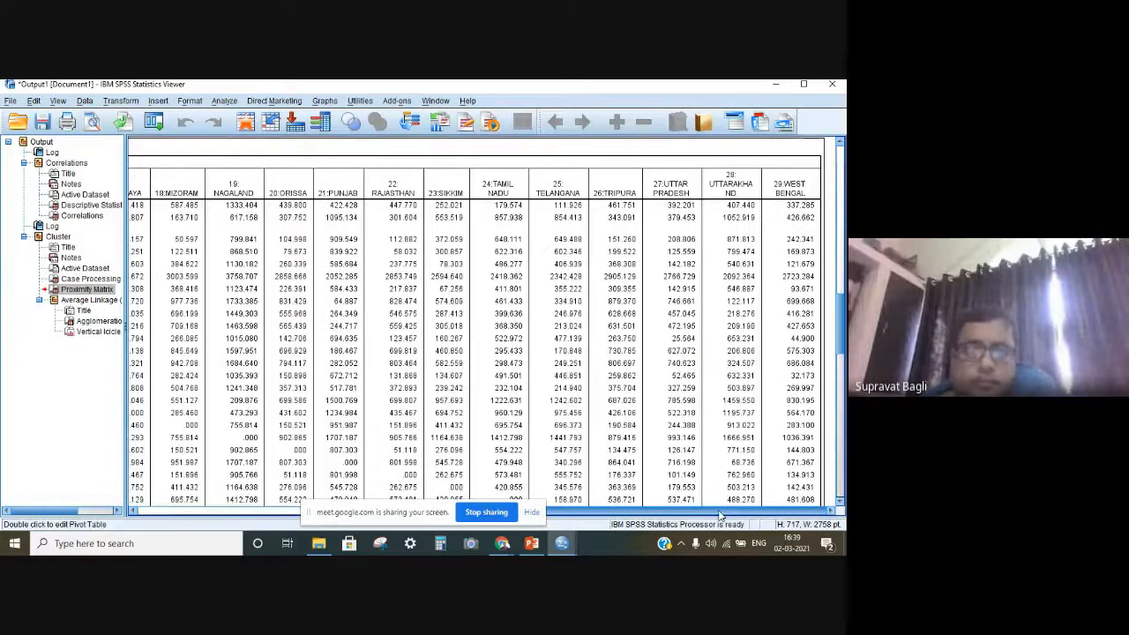
{"action": "left_click_drag", "start_coordinate": [718, 512], "coordinate": [289, 508]}
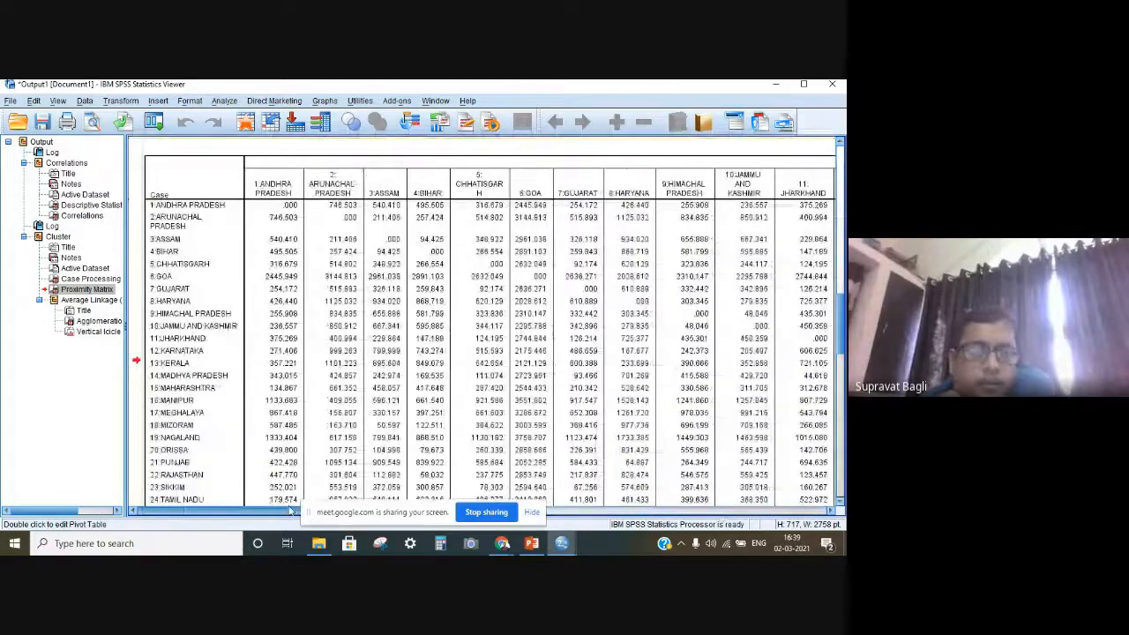
{"action": "left_click_drag", "start_coordinate": [289, 509], "coordinate": [718, 512]}
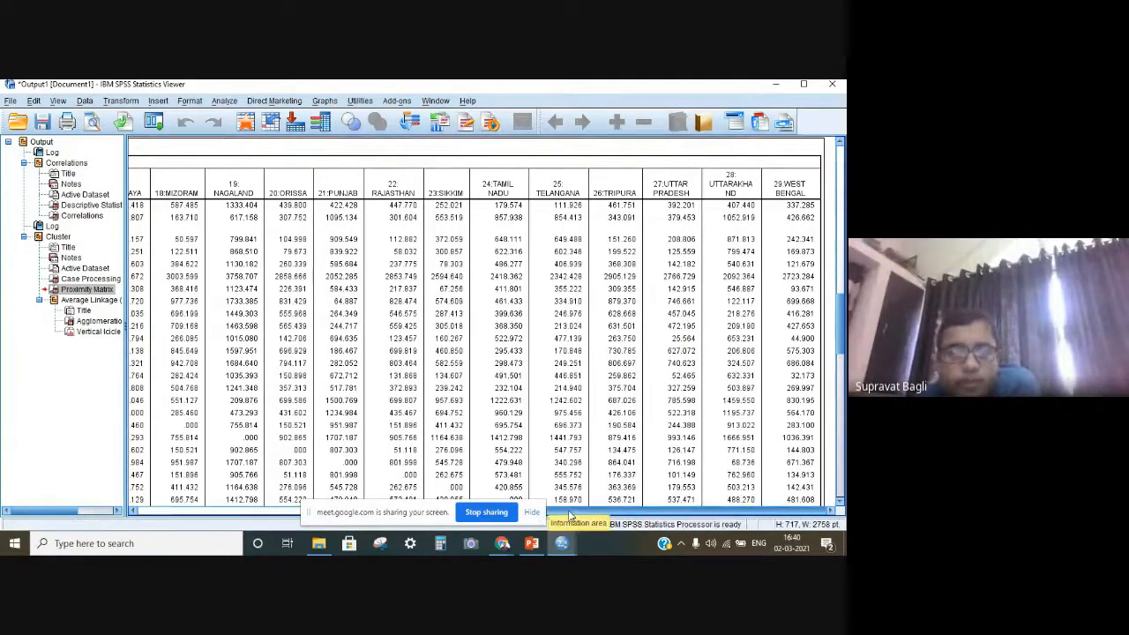
{"action": "left_click_drag", "start_coordinate": [567, 511], "coordinate": [539, 514]}
View the vertical icicle plot of the states and return to the agglomeration schedule
{"action": "scroll", "coordinate": [394, 321], "scroll_direction": "down", "scroll_amount": 5}
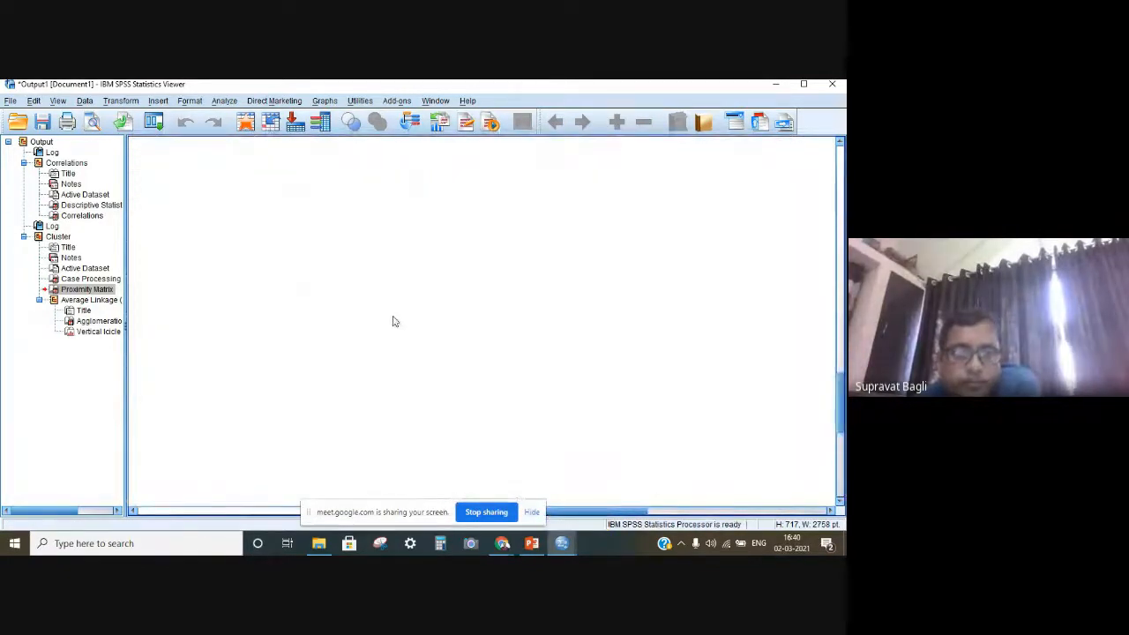
{"action": "scroll", "coordinate": [394, 321], "scroll_direction": "down", "scroll_amount": 5}
{"action": "left_click_drag", "start_coordinate": [627, 514], "coordinate": [130, 514]}
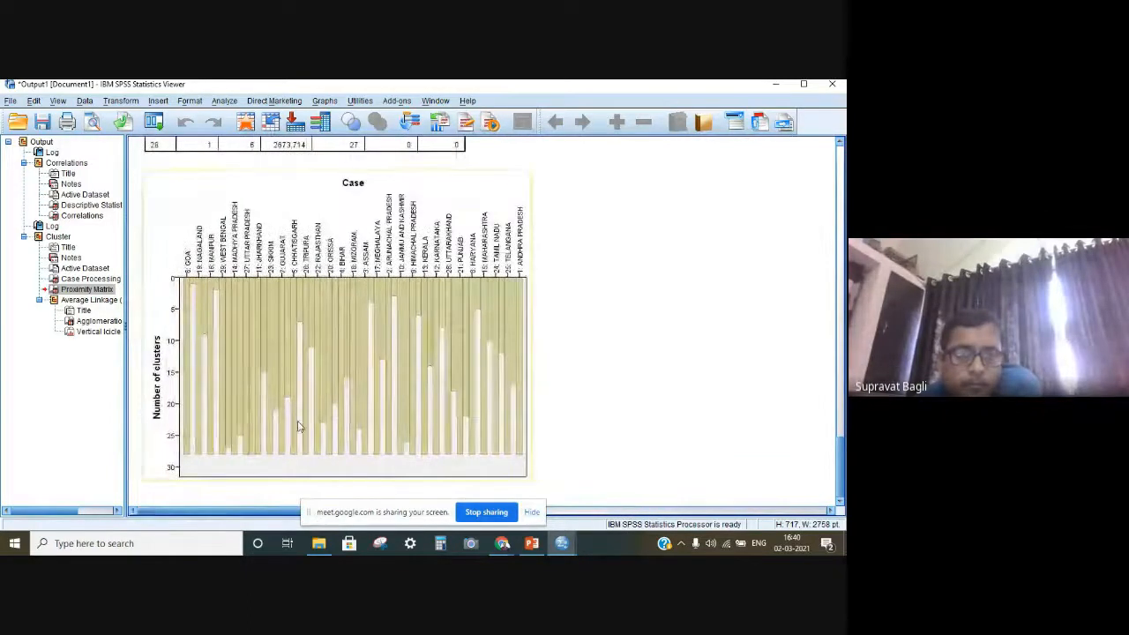
{"action": "scroll", "coordinate": [525, 348], "scroll_direction": "up", "scroll_amount": 8}
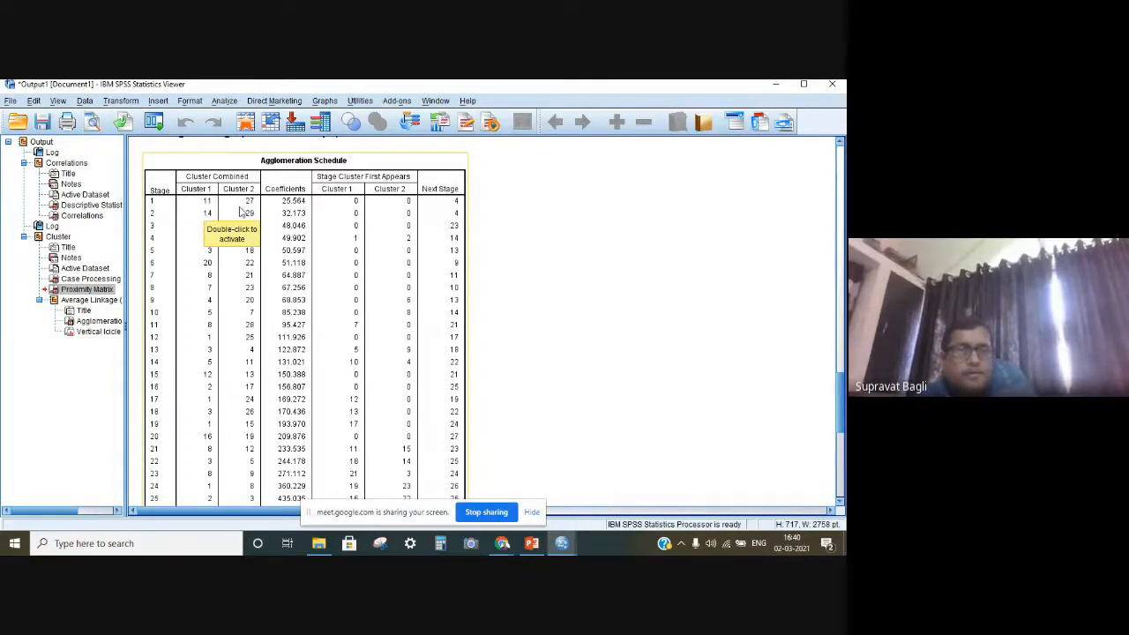
Identify the states behind the combined cluster numbers in the agglomeration schedule using the case labels of the proximity matrix
{"action": "scroll", "coordinate": [249, 214], "scroll_direction": "up", "scroll_amount": 5}
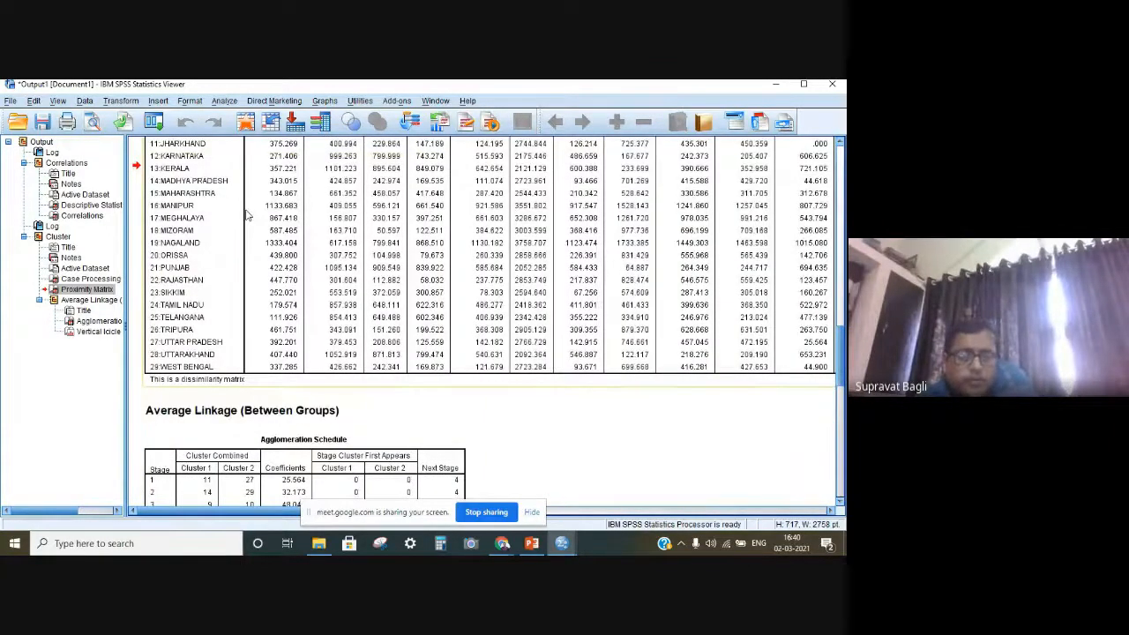
{"action": "scroll", "coordinate": [248, 215], "scroll_direction": "down", "scroll_amount": 4}
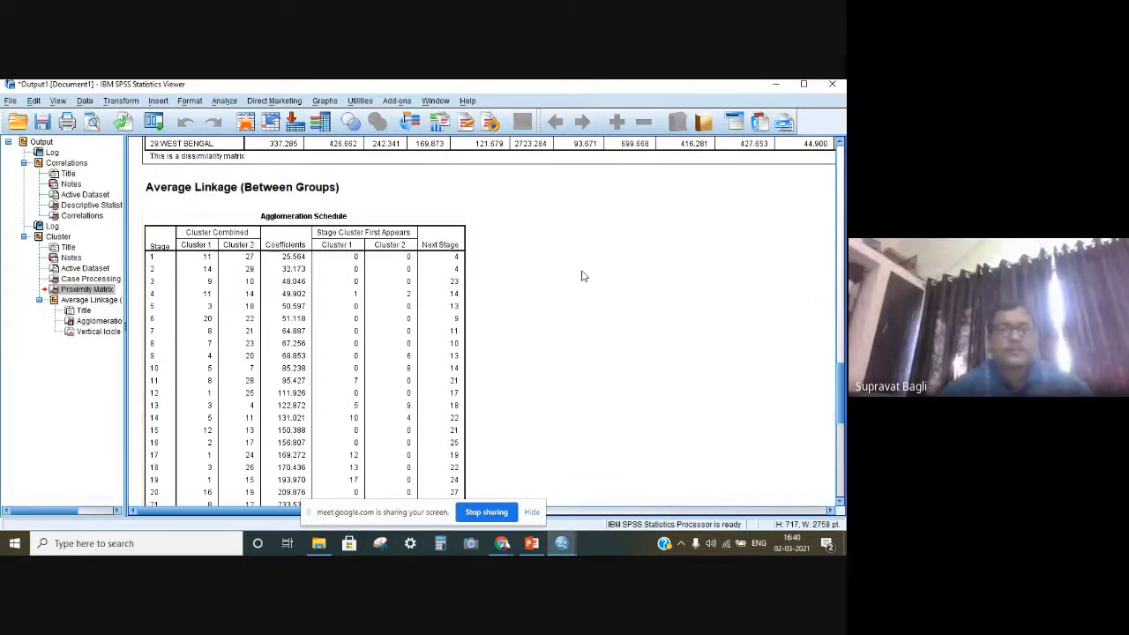
{"action": "scroll", "coordinate": [581, 276], "scroll_direction": "down", "scroll_amount": 2}
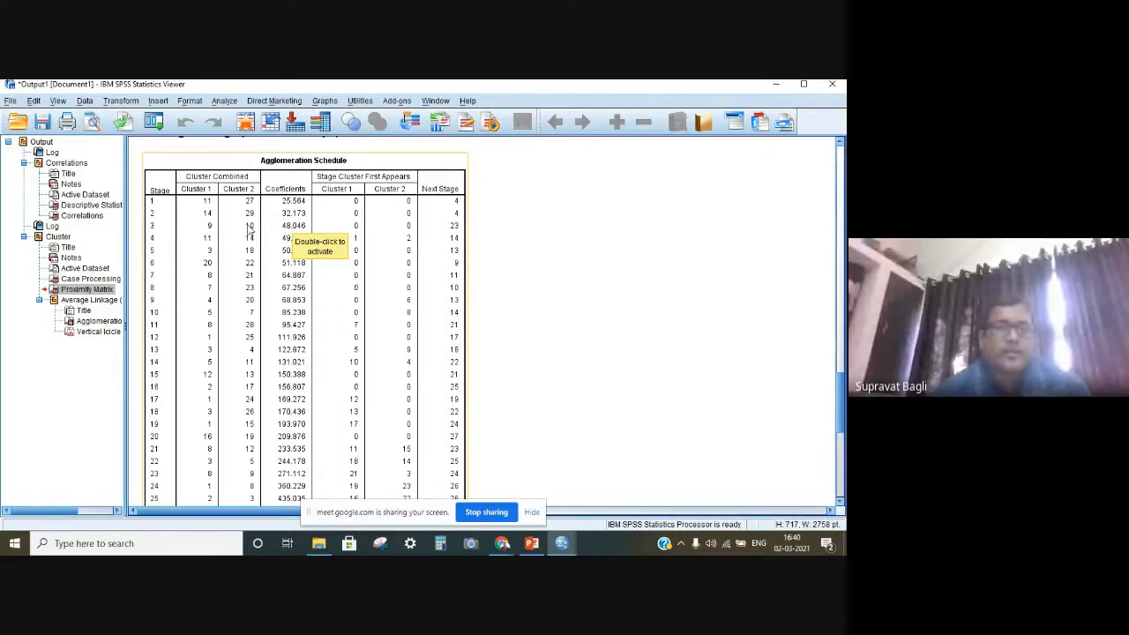
{"action": "scroll", "coordinate": [250, 231], "scroll_direction": "up", "scroll_amount": 3}
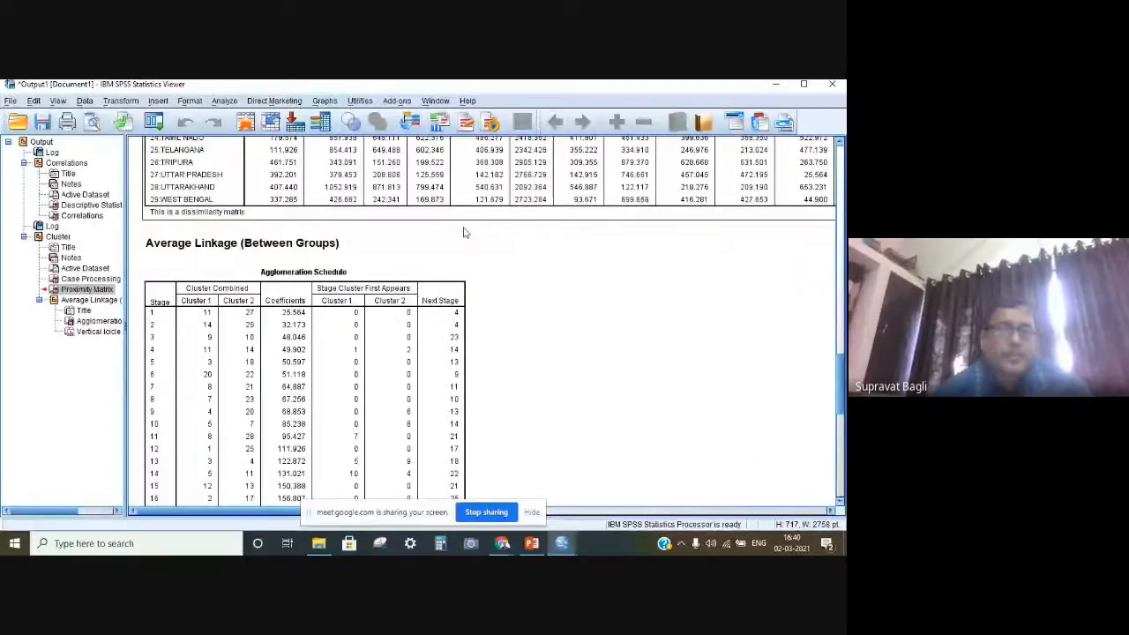
{"action": "scroll", "coordinate": [264, 278], "scroll_direction": "up", "scroll_amount": 7}
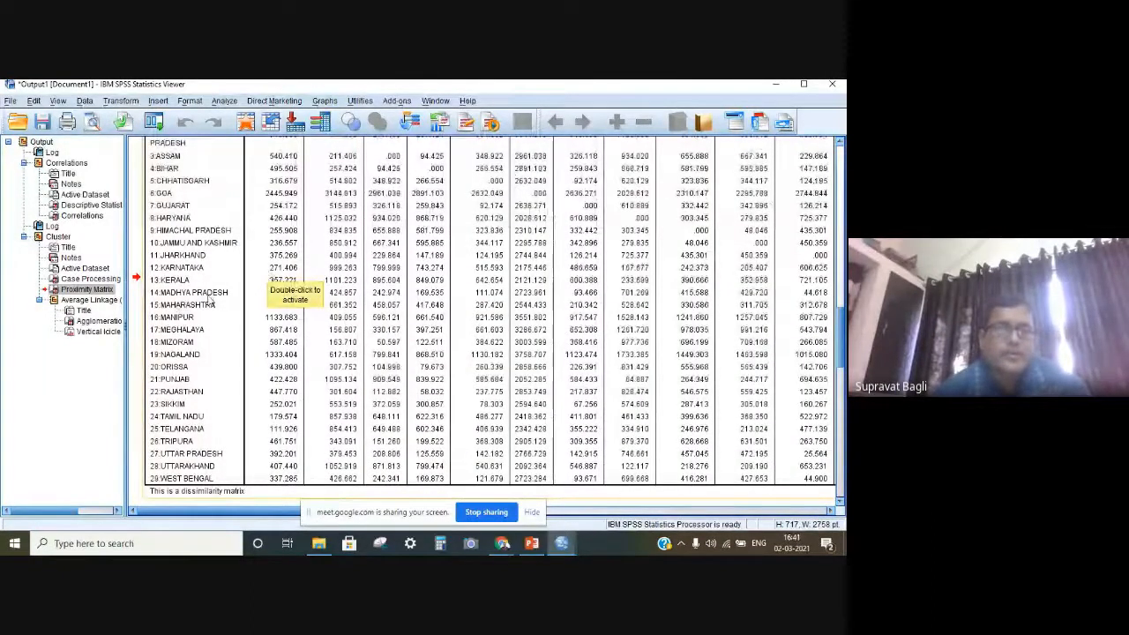
{"action": "scroll", "coordinate": [209, 299], "scroll_direction": "down", "scroll_amount": 10}
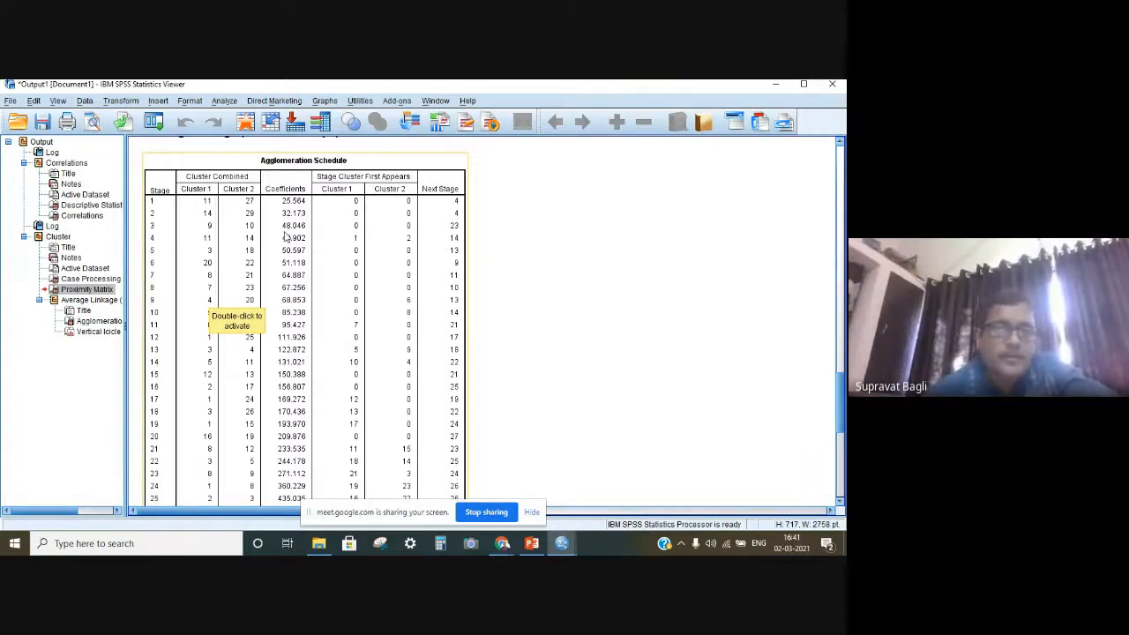
{"action": "scroll", "coordinate": [285, 237], "scroll_direction": "up", "scroll_amount": 3}
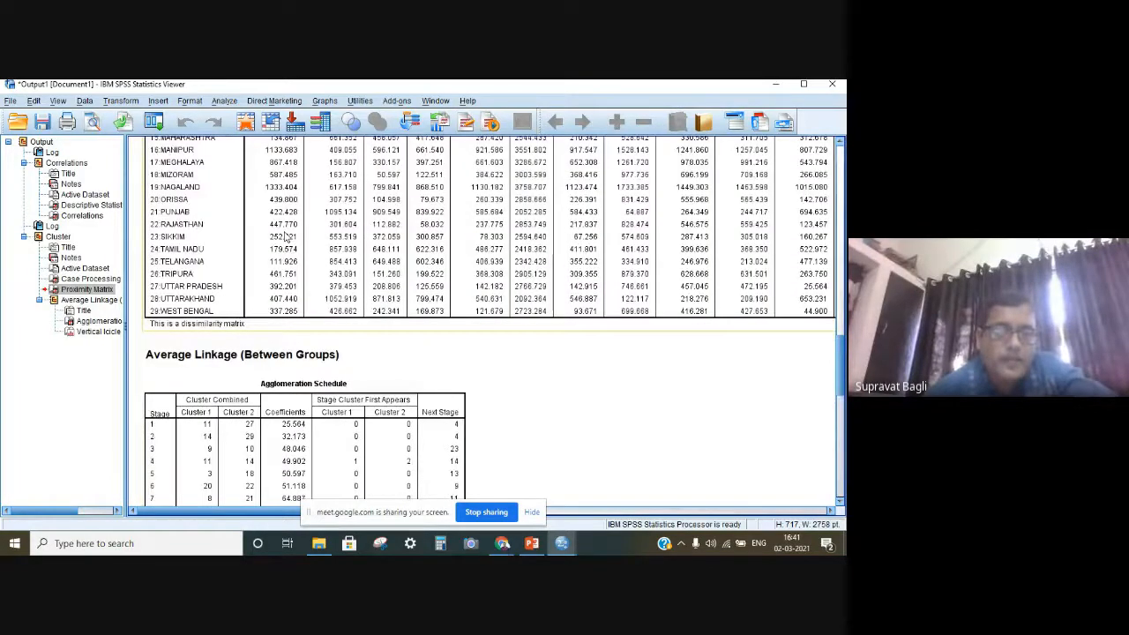
{"action": "scroll", "coordinate": [284, 236], "scroll_direction": "down", "scroll_amount": 1}
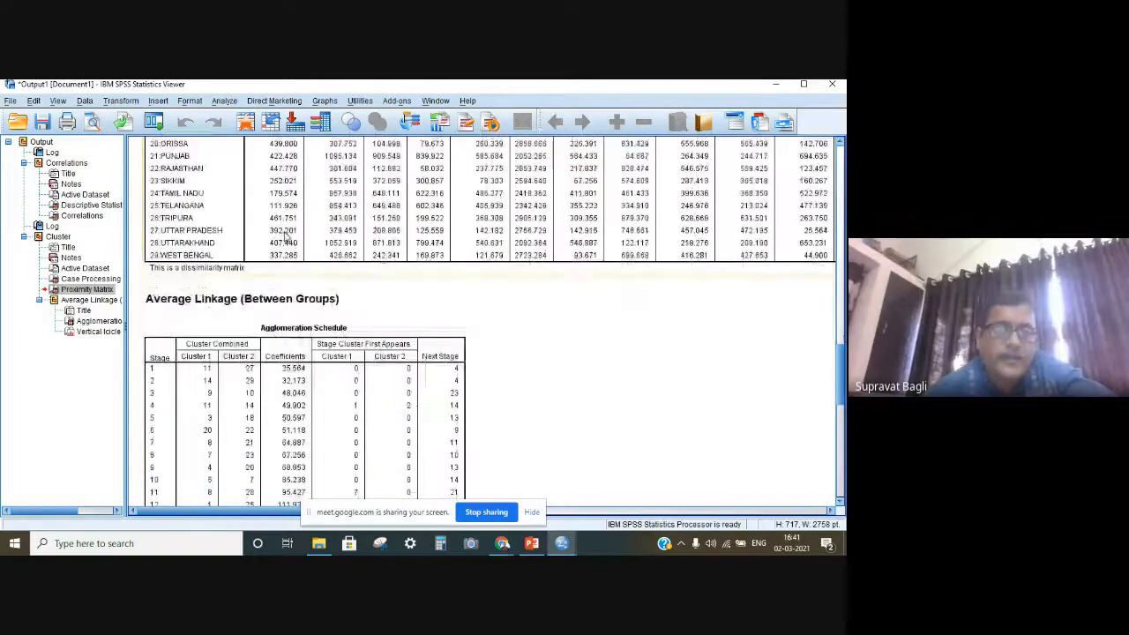
{"action": "scroll", "coordinate": [241, 352], "scroll_direction": "down", "scroll_amount": 1}
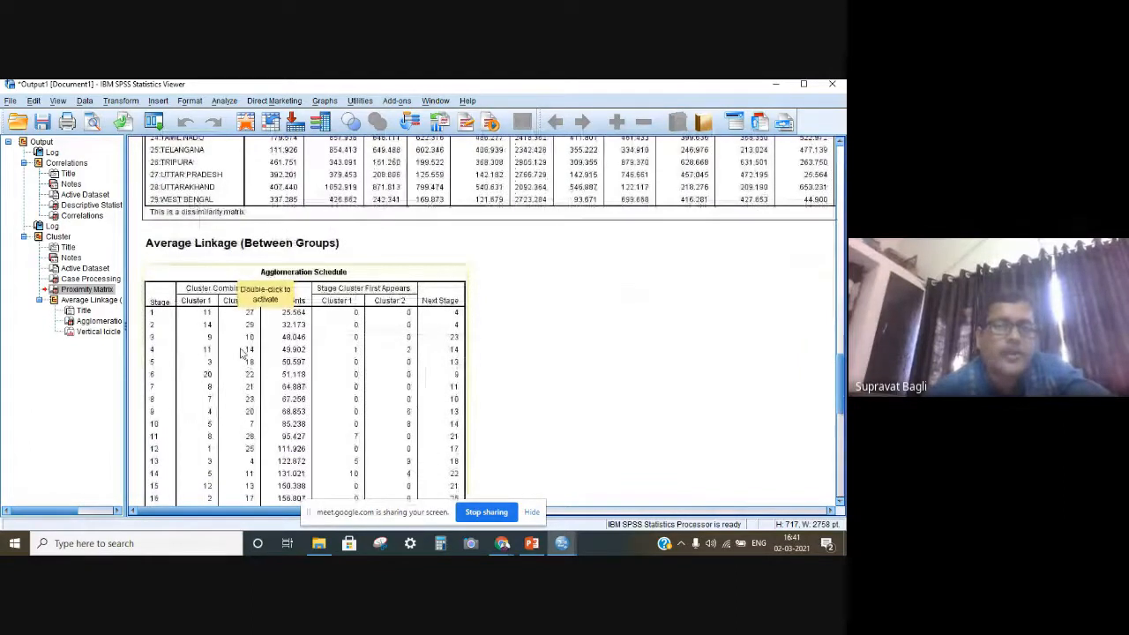
{"action": "scroll", "coordinate": [247, 254], "scroll_direction": "up", "scroll_amount": 5}
{"action": "scroll", "coordinate": [247, 254], "scroll_direction": "down", "scroll_amount": 6}
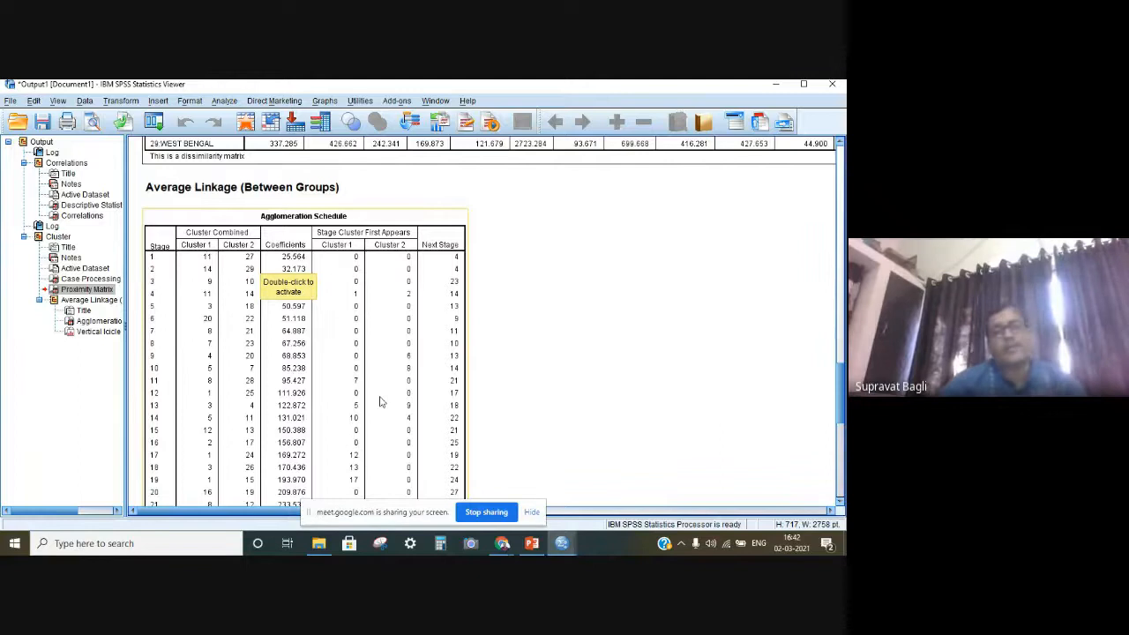
Look over the icicle plot once more and review the final stages of the agglomeration schedule
{"action": "scroll", "coordinate": [382, 403], "scroll_direction": "down", "scroll_amount": 10}
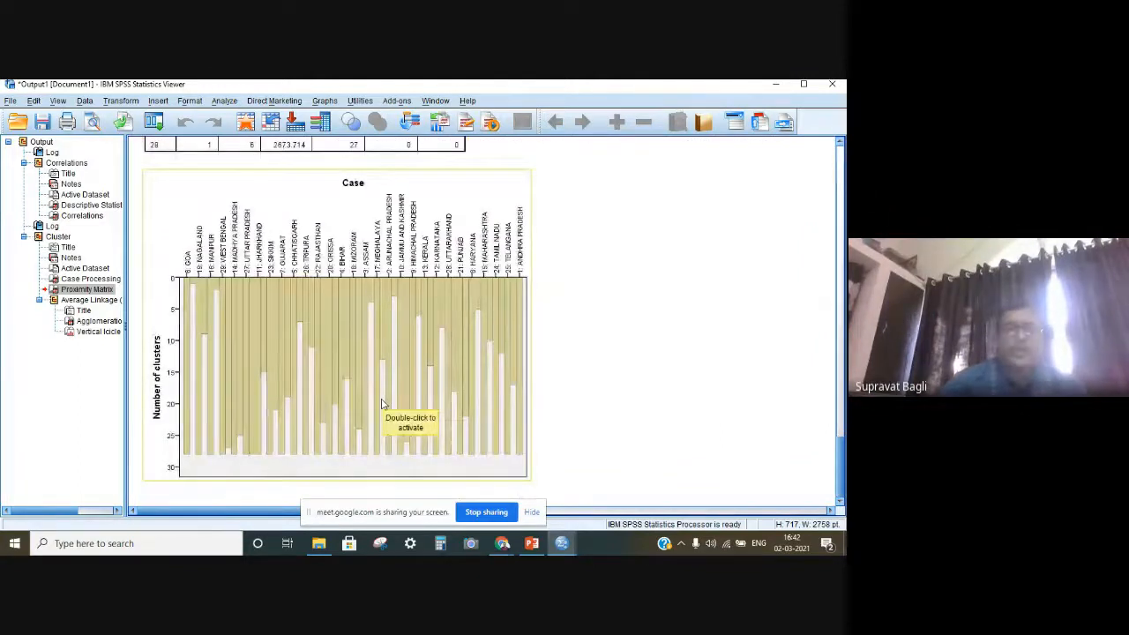
{"action": "scroll", "coordinate": [382, 403], "scroll_direction": "up", "scroll_amount": 5}
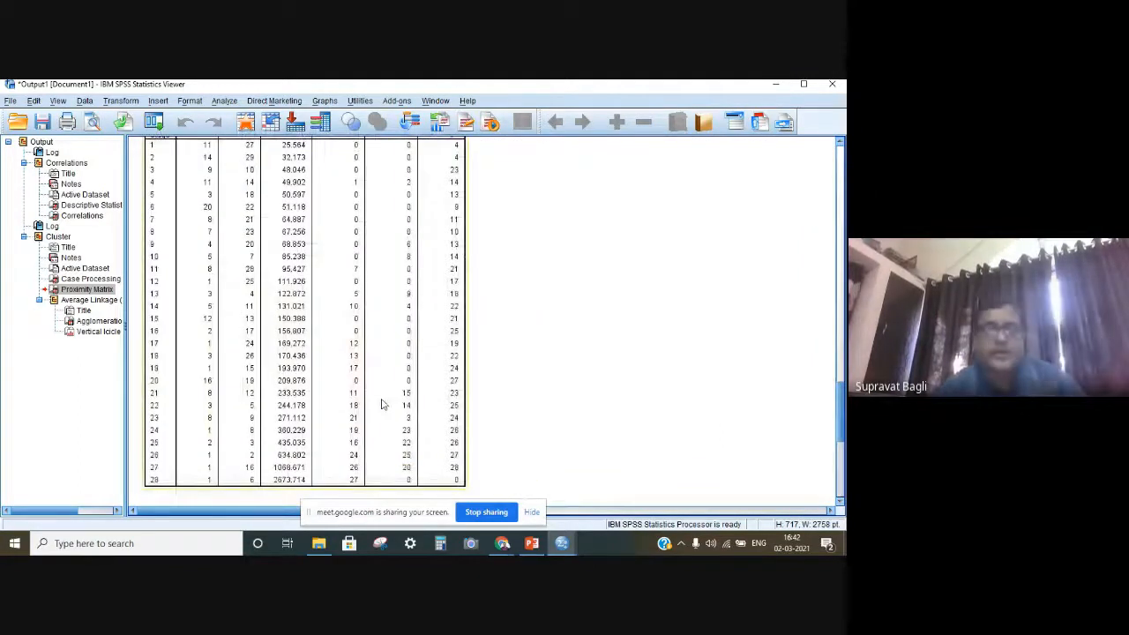
{"action": "scroll", "coordinate": [383, 403], "scroll_direction": "up", "scroll_amount": 5}
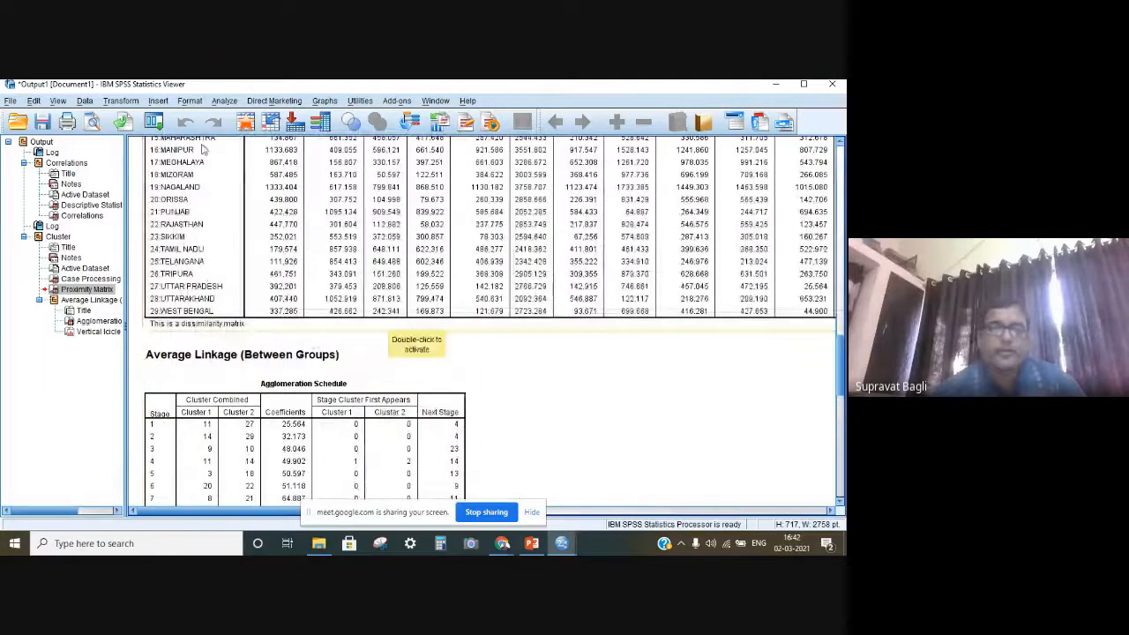
Reopen the hierarchical cluster analysis, add a dendrogram to its plots and keep cluster membership saving at None
{"action": "left_click", "coordinate": [224, 101]}
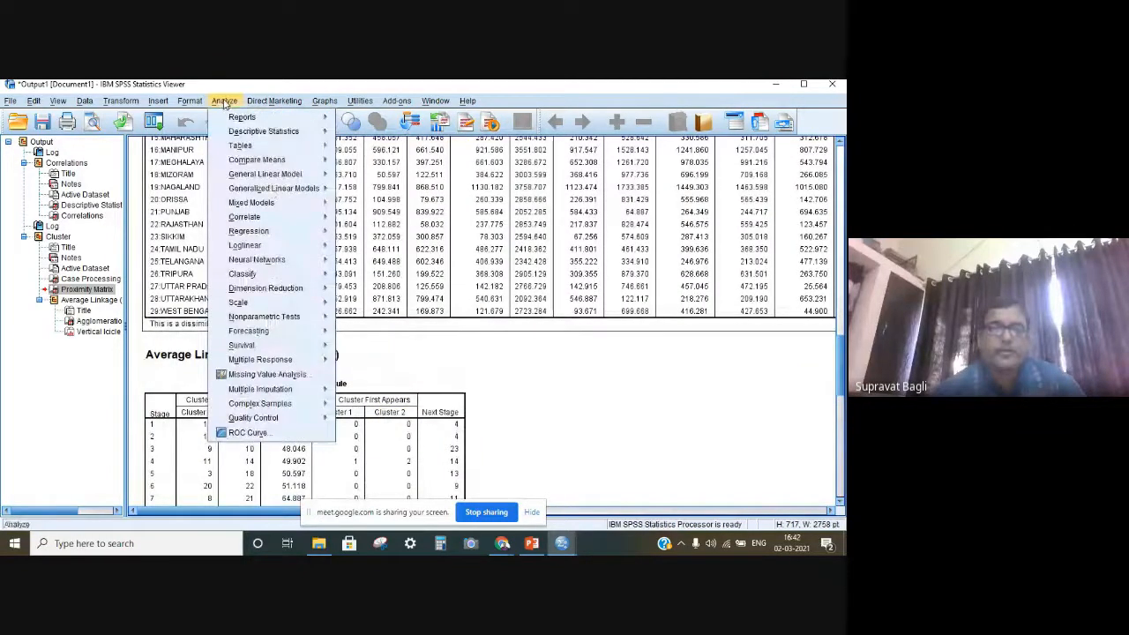
{"action": "mouse_move", "coordinate": [249, 280]}
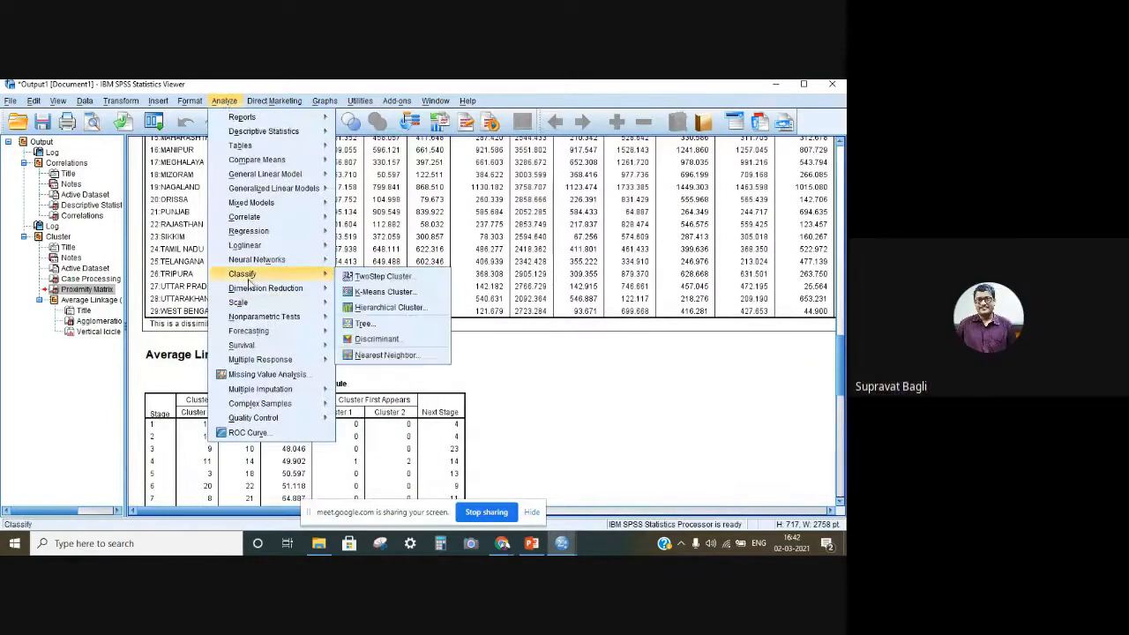
{"action": "left_click", "coordinate": [378, 305]}
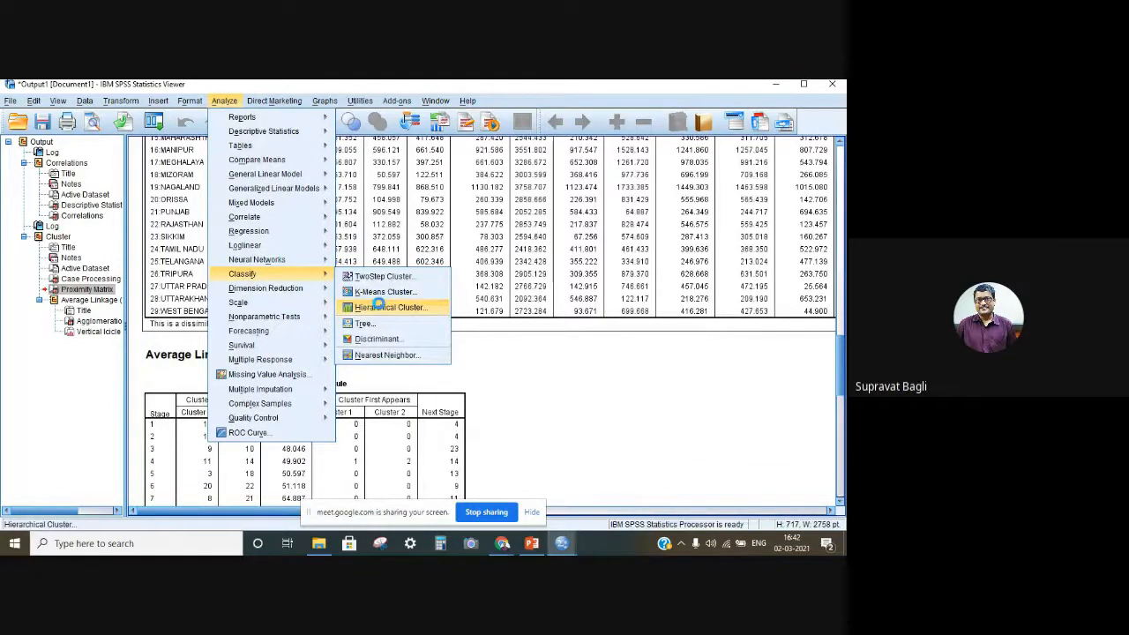
{"action": "left_click", "coordinate": [534, 250]}
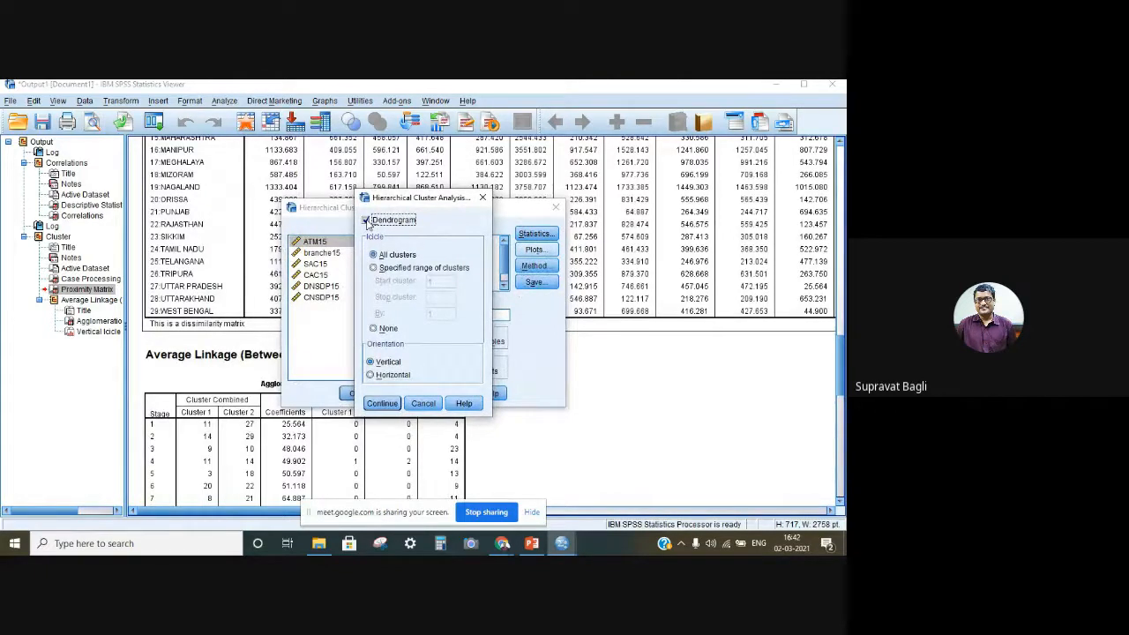
{"action": "left_click", "coordinate": [382, 403]}
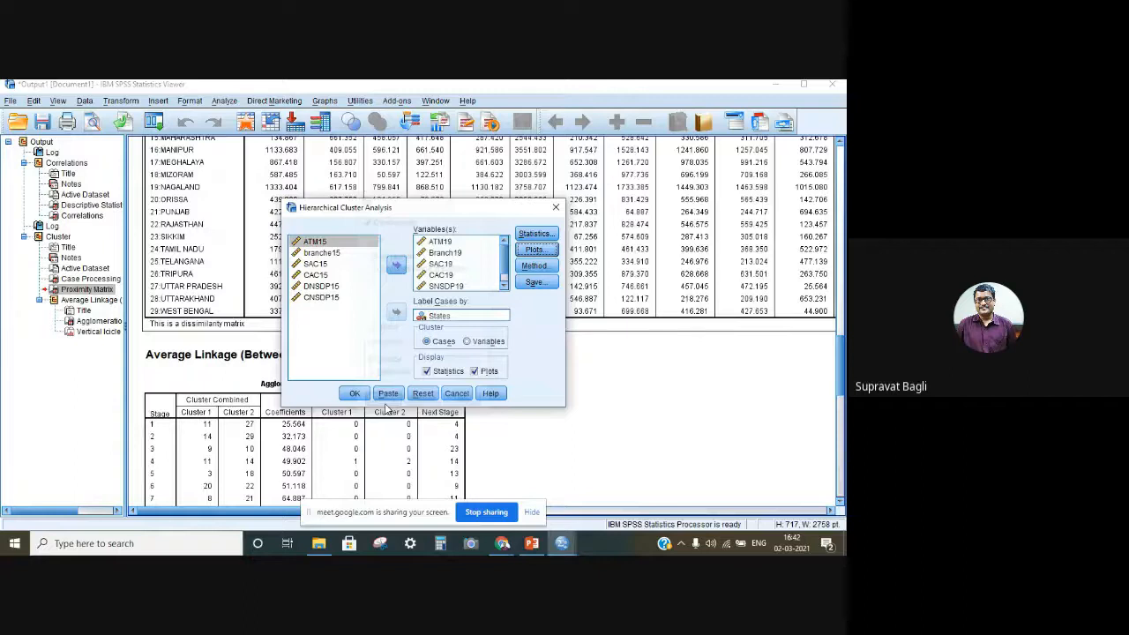
{"action": "left_click", "coordinate": [537, 282]}
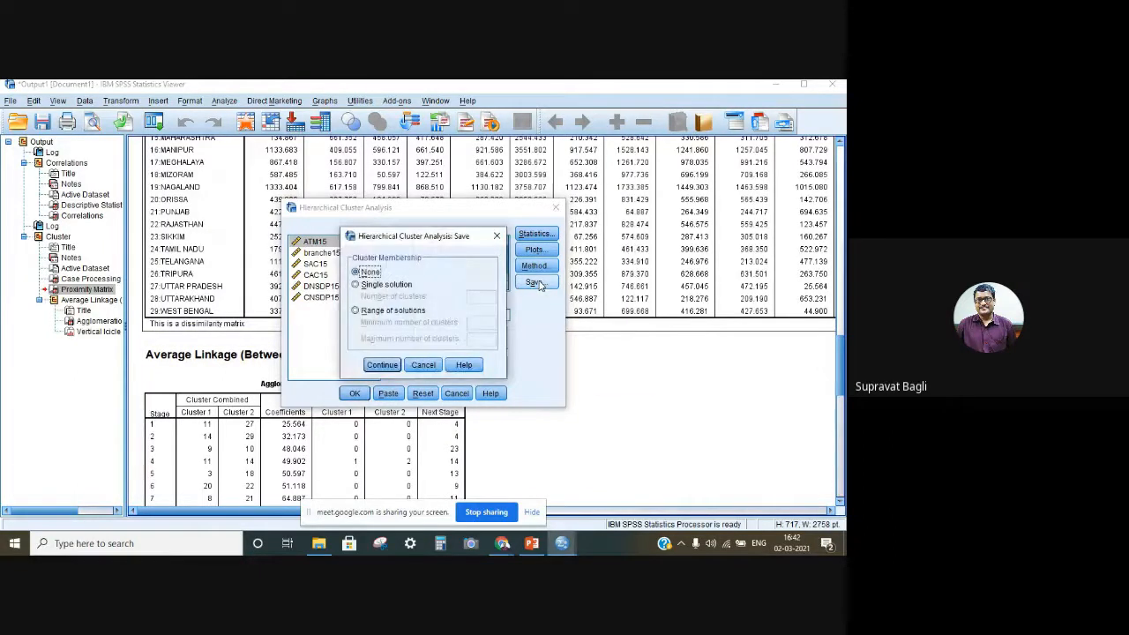
{"action": "left_click", "coordinate": [382, 365]}
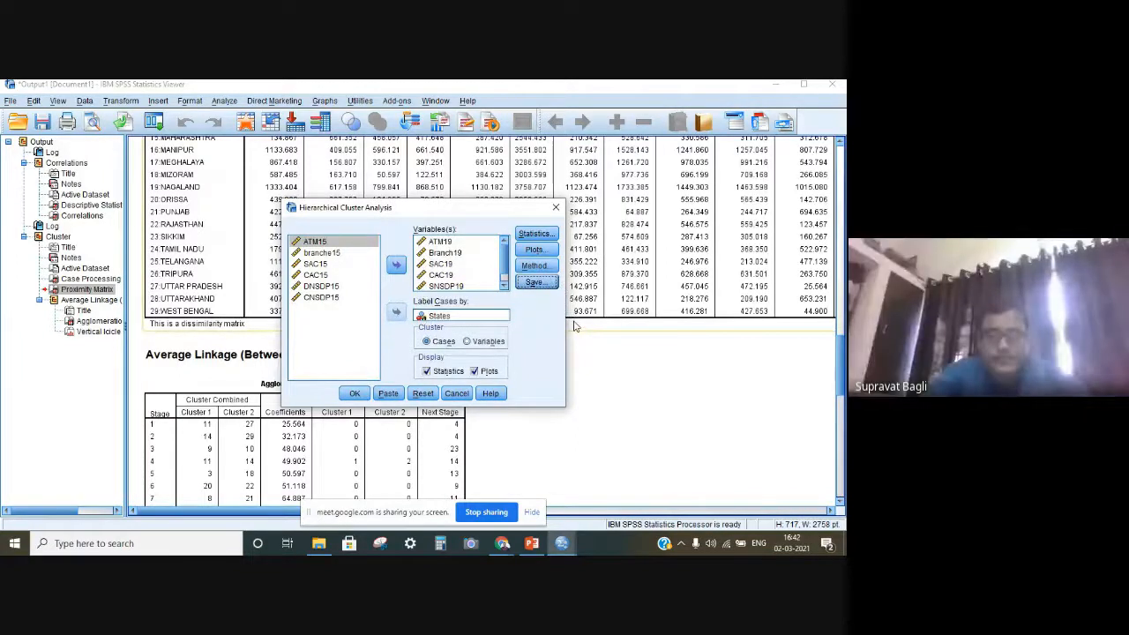
Review the method, plot and statistics settings of the hierarchical cluster analysis, keeping the dendrogram, agglomeration schedule and proximity matrix enabled
{"action": "left_click", "coordinate": [535, 266]}
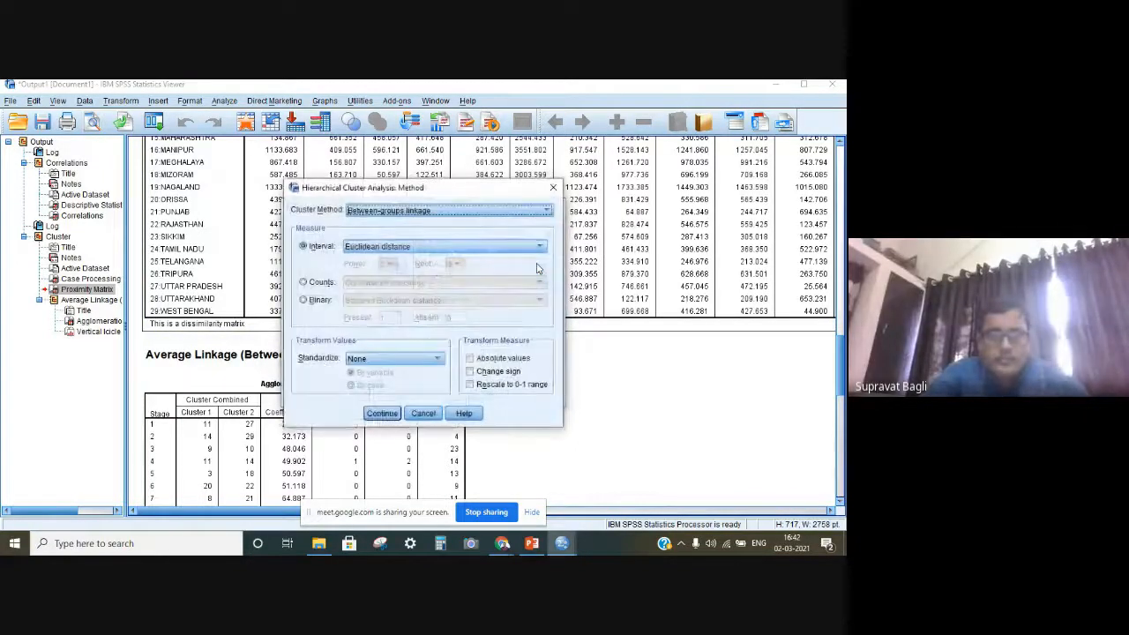
{"action": "left_click", "coordinate": [382, 412]}
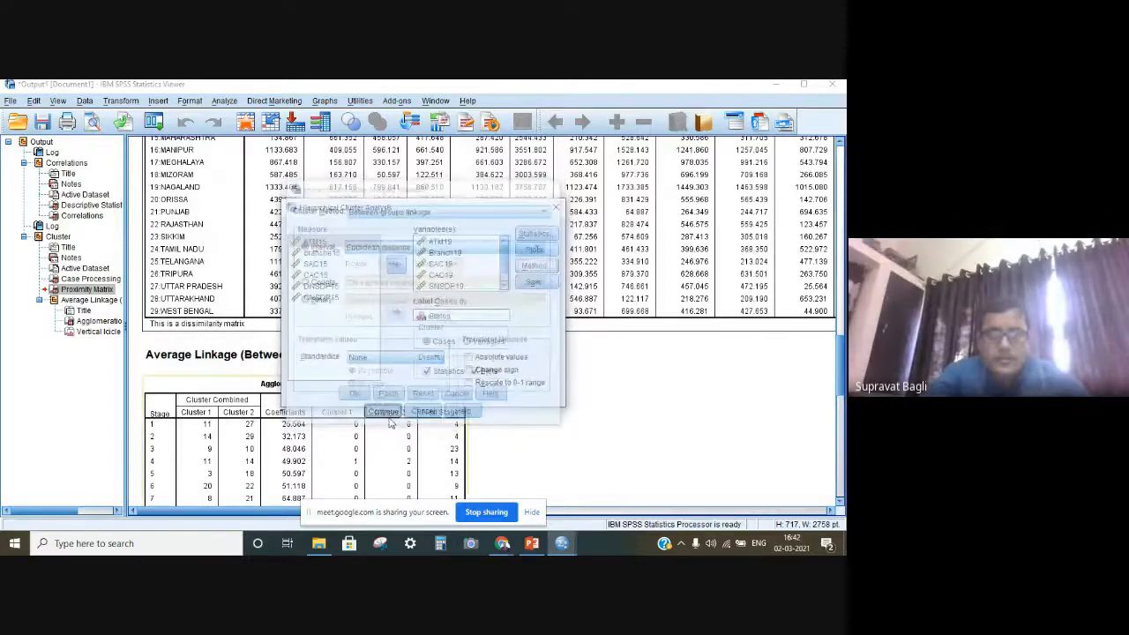
{"action": "left_click", "coordinate": [534, 250]}
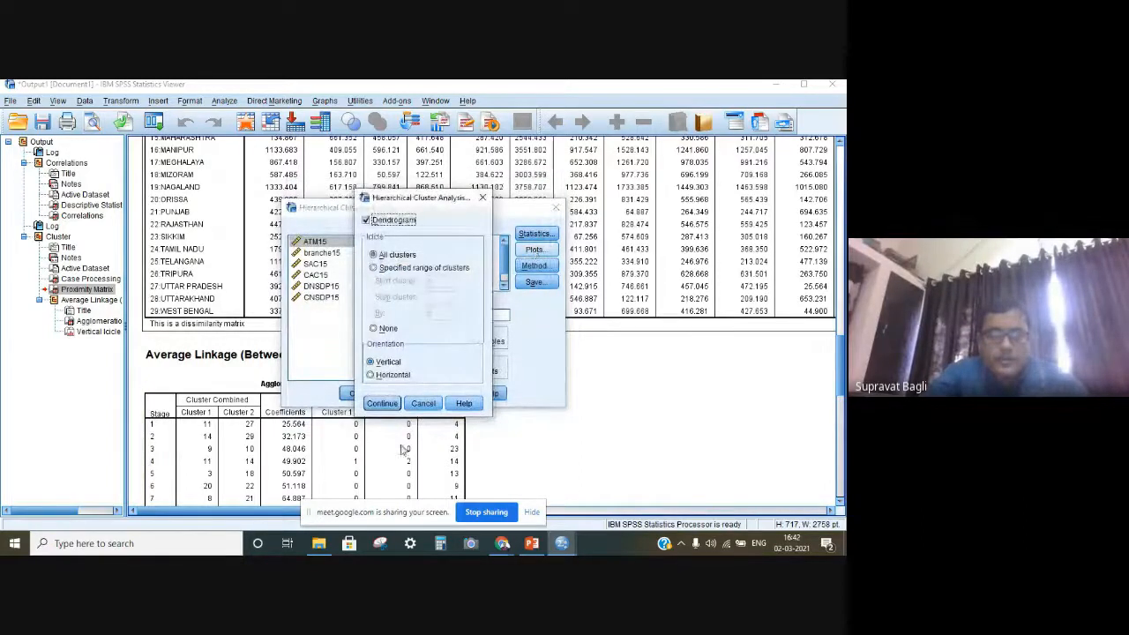
{"action": "left_click", "coordinate": [382, 402]}
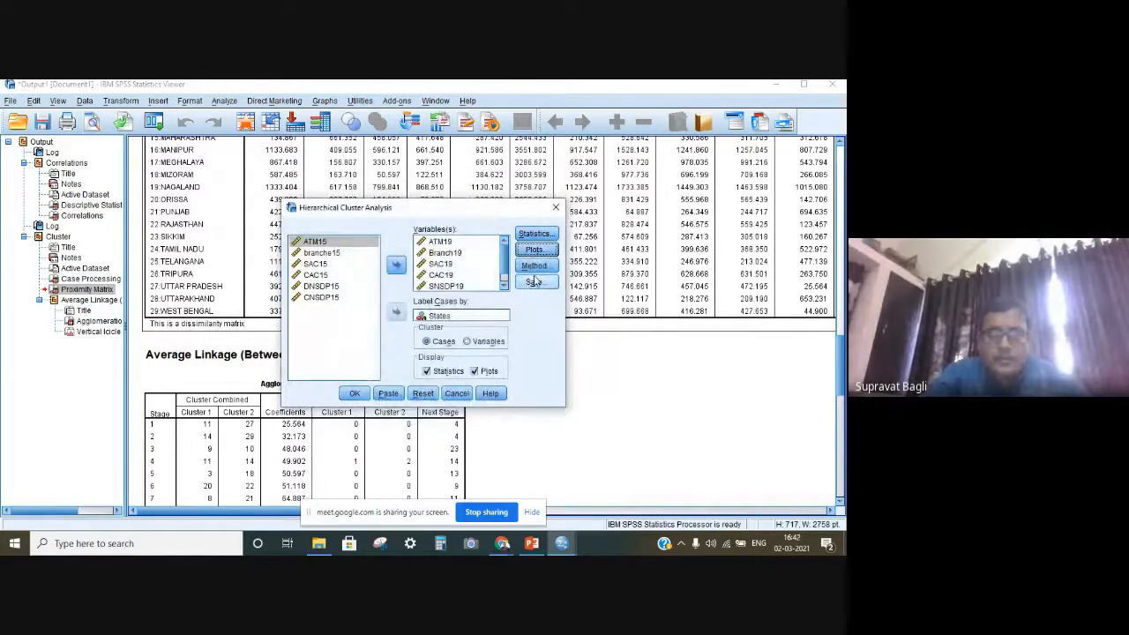
{"action": "left_click", "coordinate": [537, 234]}
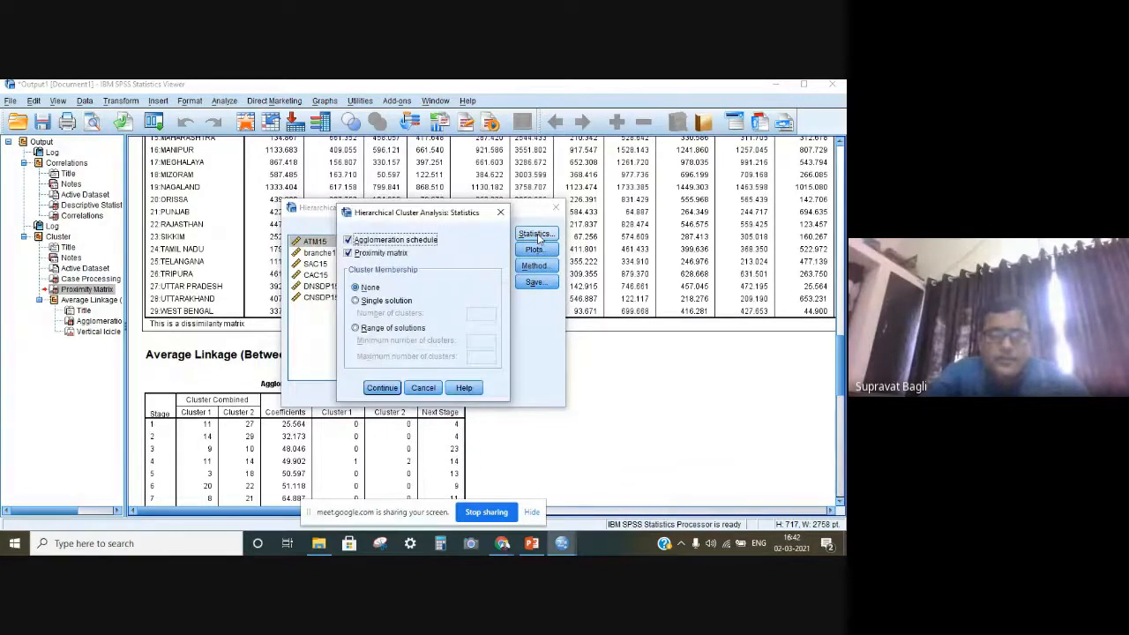
{"action": "left_click", "coordinate": [383, 389]}
Standardize the values to Range 0 to 1 by variable in the clustering method and run the analysis
{"action": "left_click", "coordinate": [533, 267]}
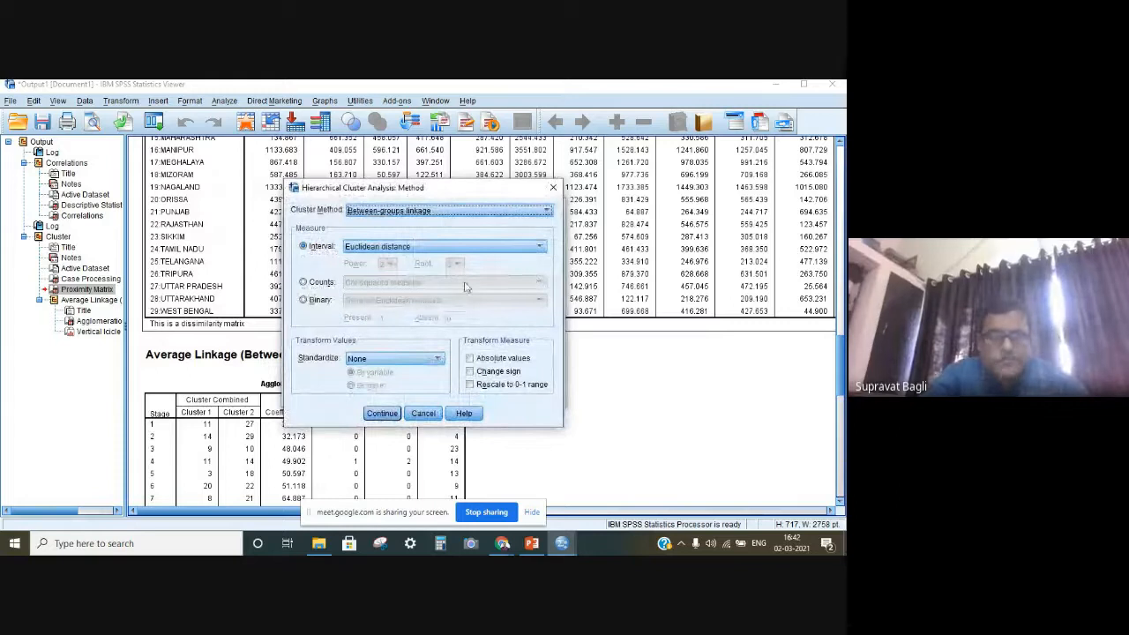
{"action": "left_click", "coordinate": [438, 359]}
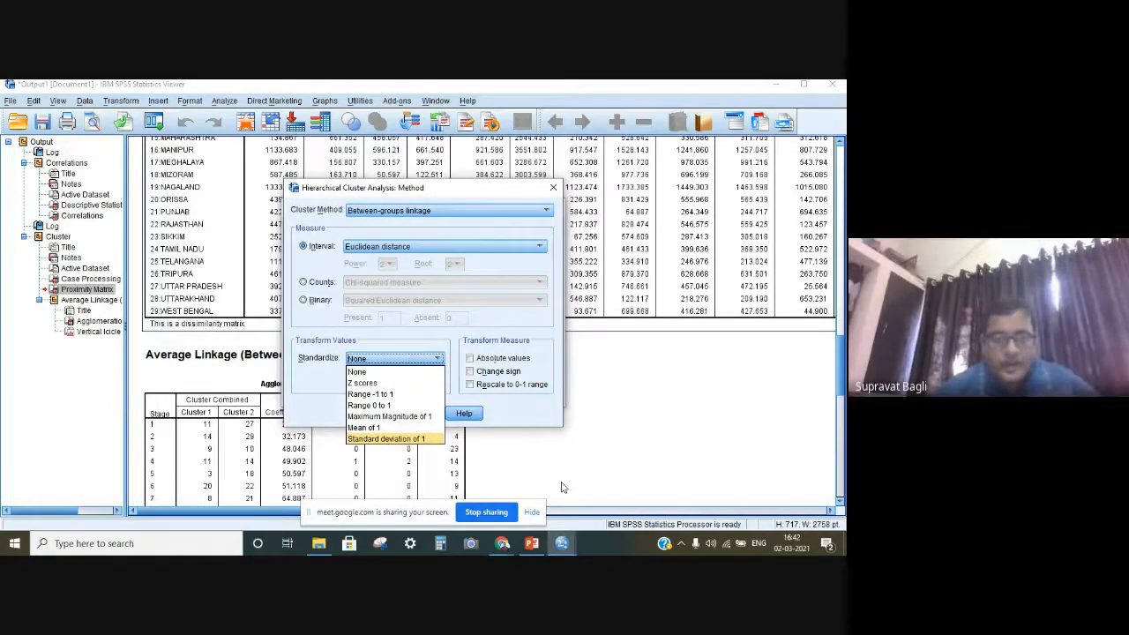
{"action": "left_click", "coordinate": [380, 406]}
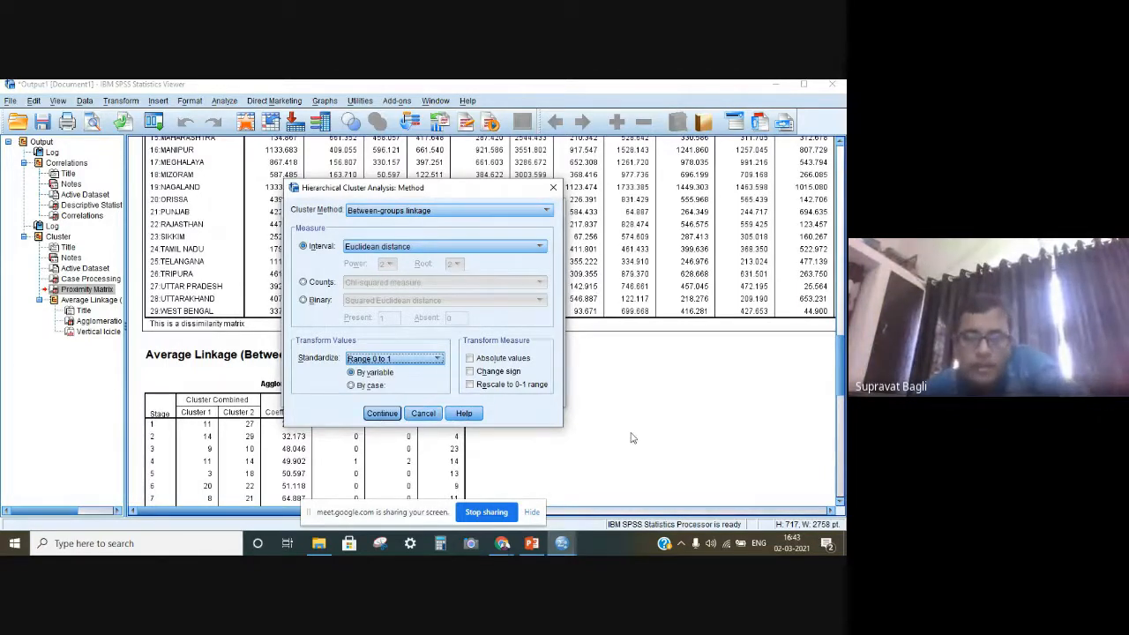
{"action": "left_click", "coordinate": [381, 414]}
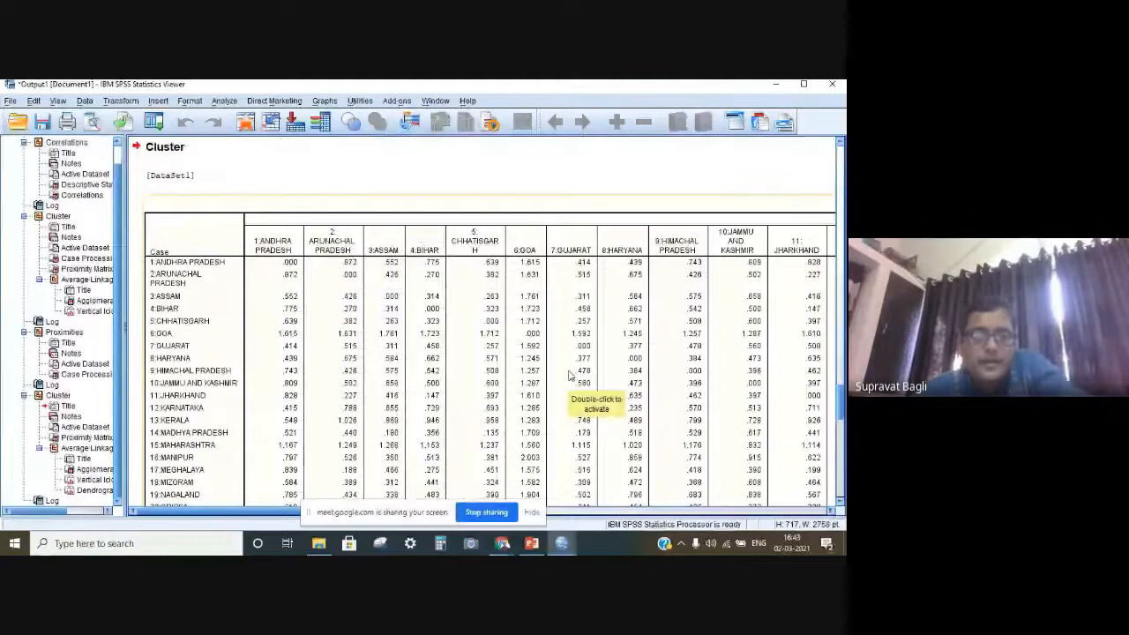
Compare the new standardized proximity matrix with the unstandardized matrix from the earlier cluster run
{"action": "scroll", "coordinate": [318, 362], "scroll_direction": "down", "scroll_amount": 5}
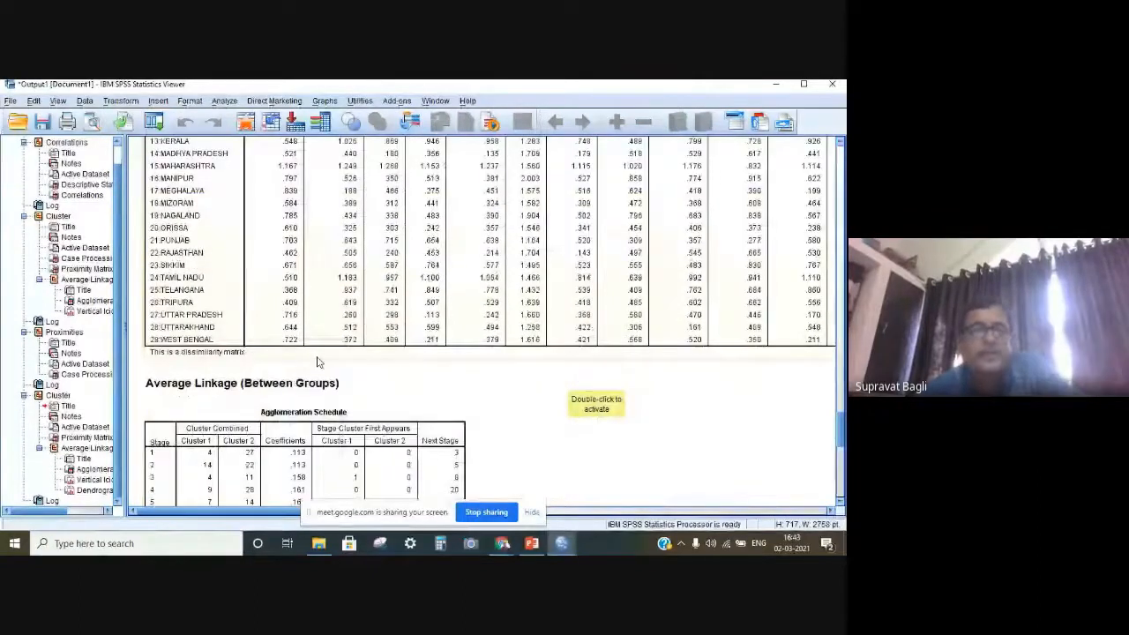
{"action": "scroll", "coordinate": [323, 467], "scroll_direction": "up", "scroll_amount": 5}
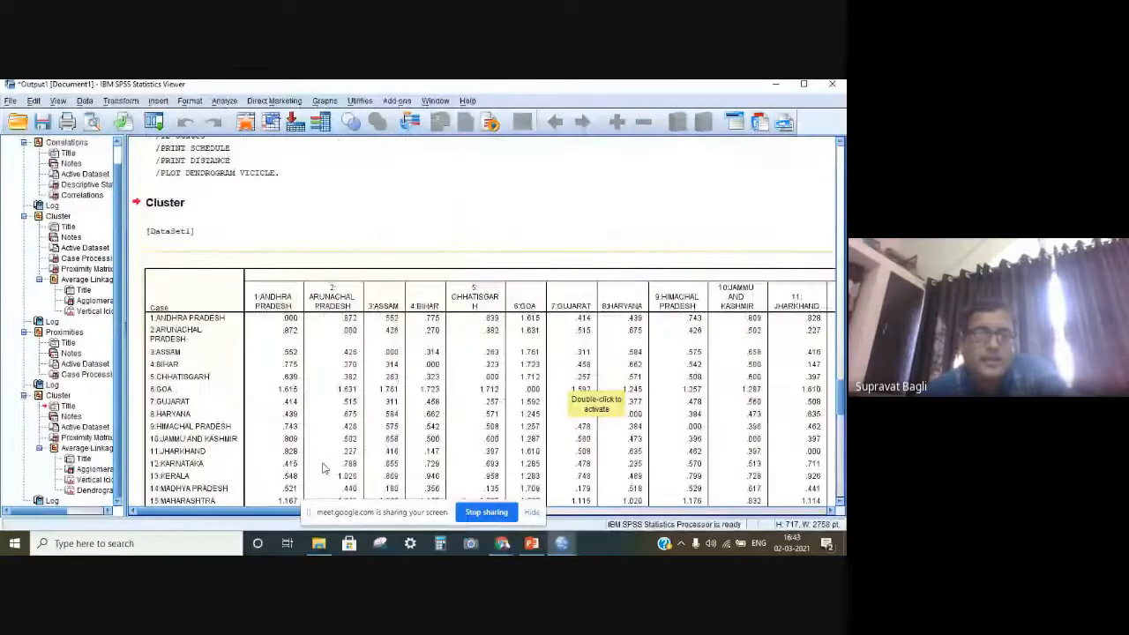
{"action": "scroll", "coordinate": [323, 468], "scroll_direction": "down", "scroll_amount": 8}
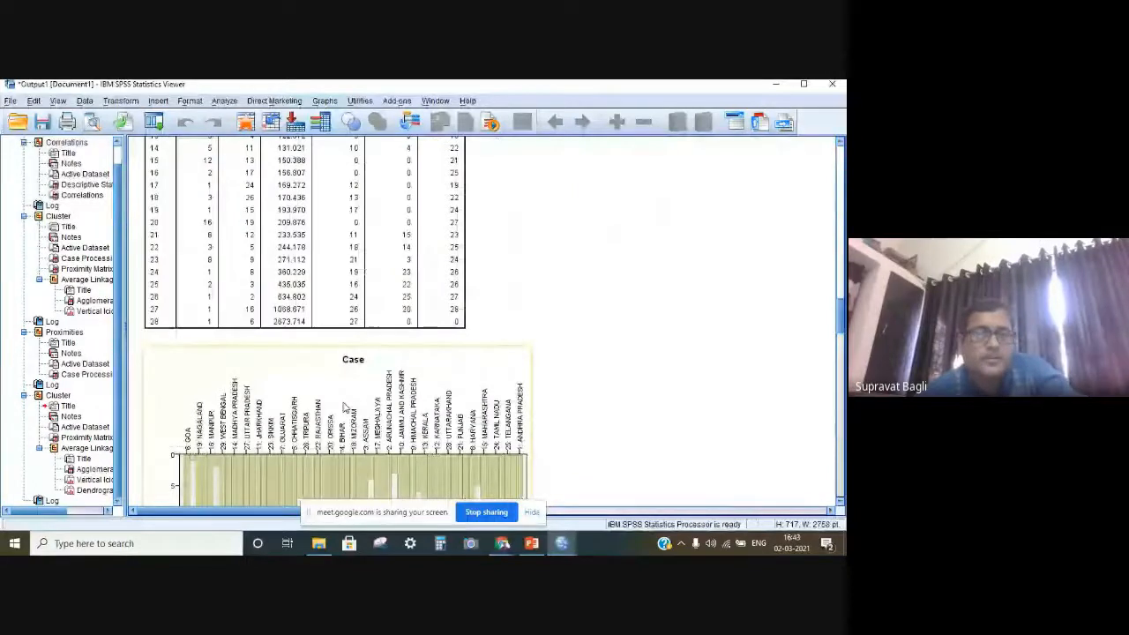
{"action": "scroll", "coordinate": [285, 319], "scroll_direction": "up", "scroll_amount": 10}
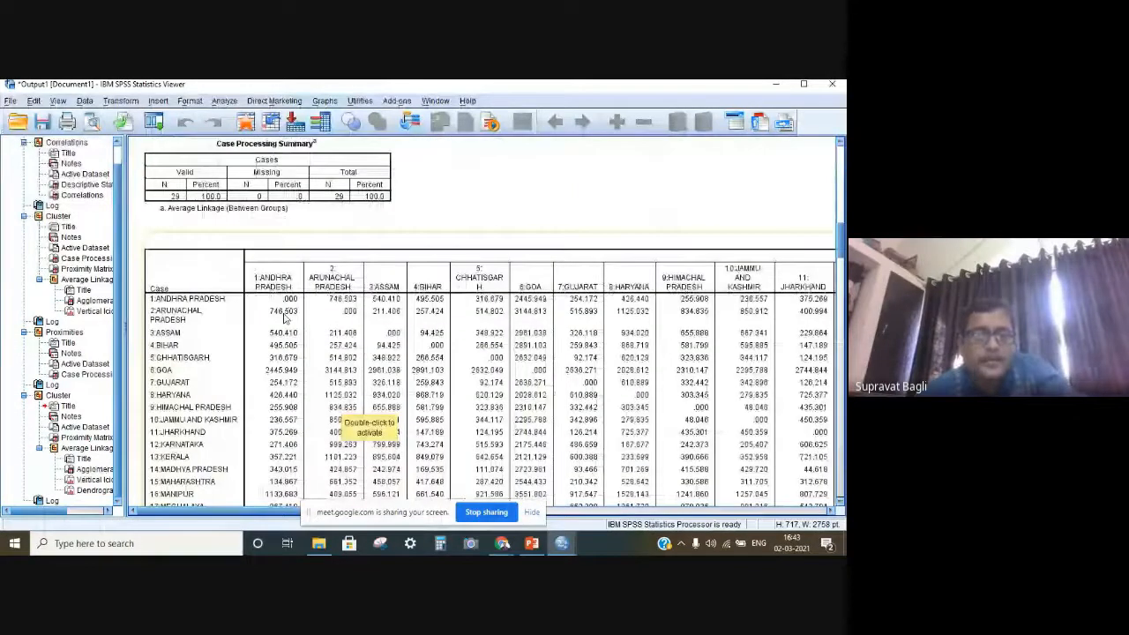
{"action": "scroll", "coordinate": [284, 319], "scroll_direction": "down", "scroll_amount": 8}
{"action": "scroll", "coordinate": [574, 347], "scroll_direction": "up", "scroll_amount": 10}
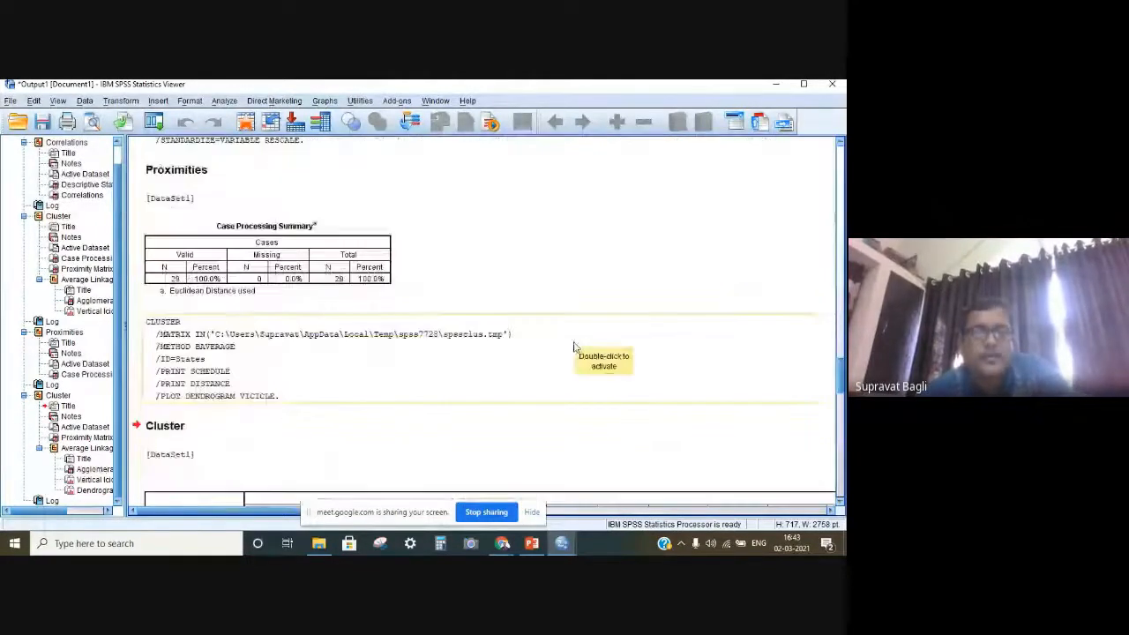
Examine the distances between states in the standardized proximity matrix
{"action": "scroll", "coordinate": [573, 346], "scroll_direction": "down", "scroll_amount": 3}
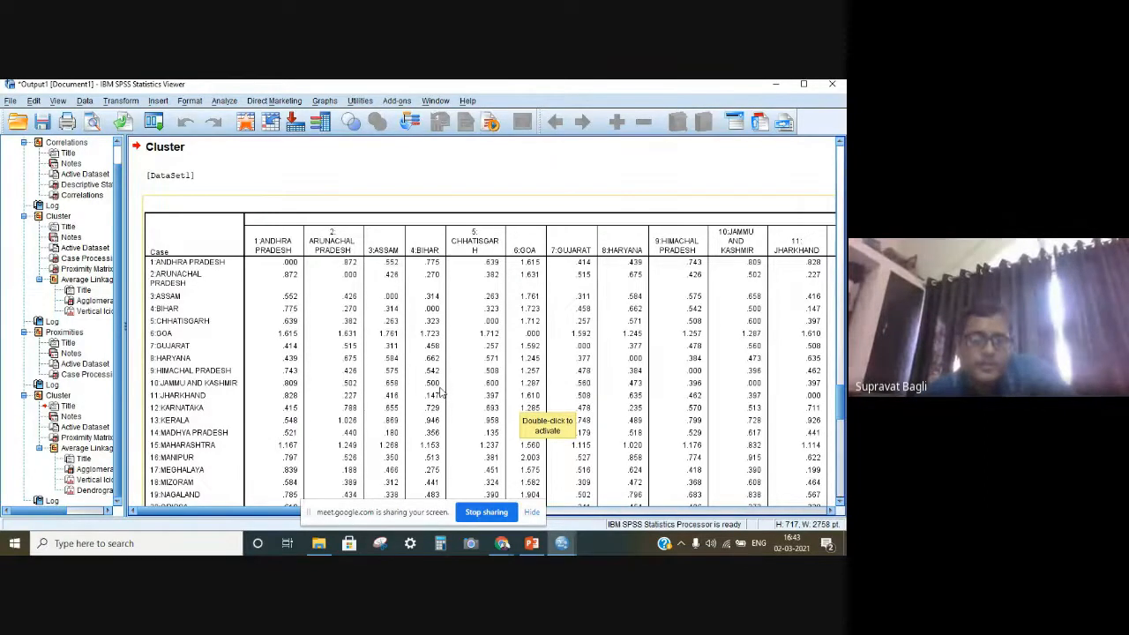
{"action": "scroll", "coordinate": [441, 392], "scroll_direction": "down", "scroll_amount": 5}
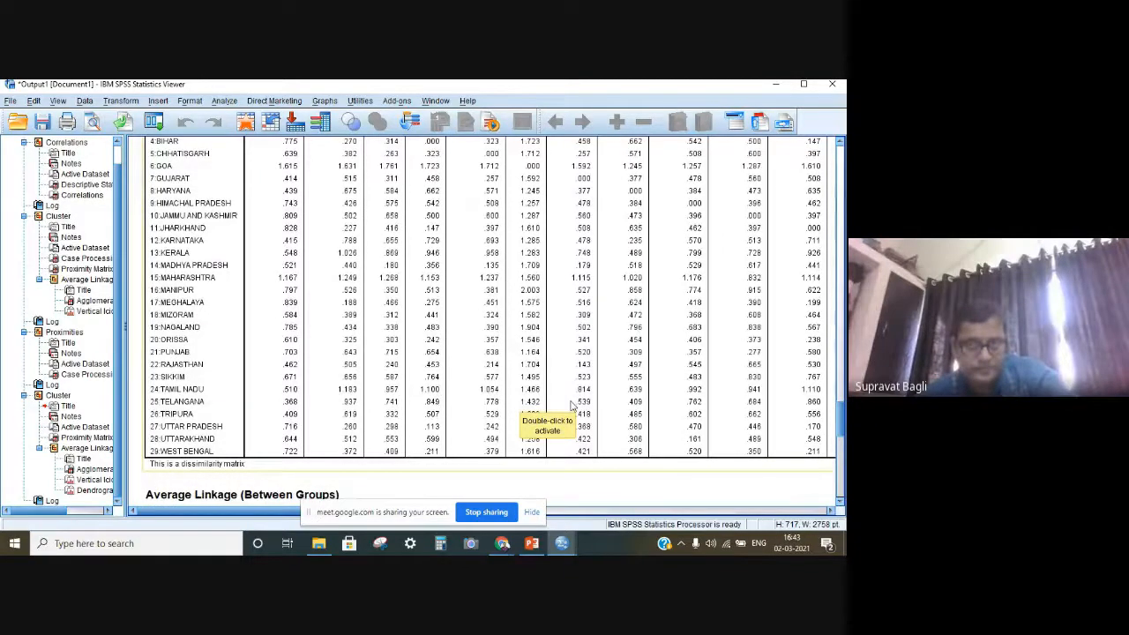
{"action": "scroll", "coordinate": [570, 404], "scroll_direction": "up", "scroll_amount": 3}
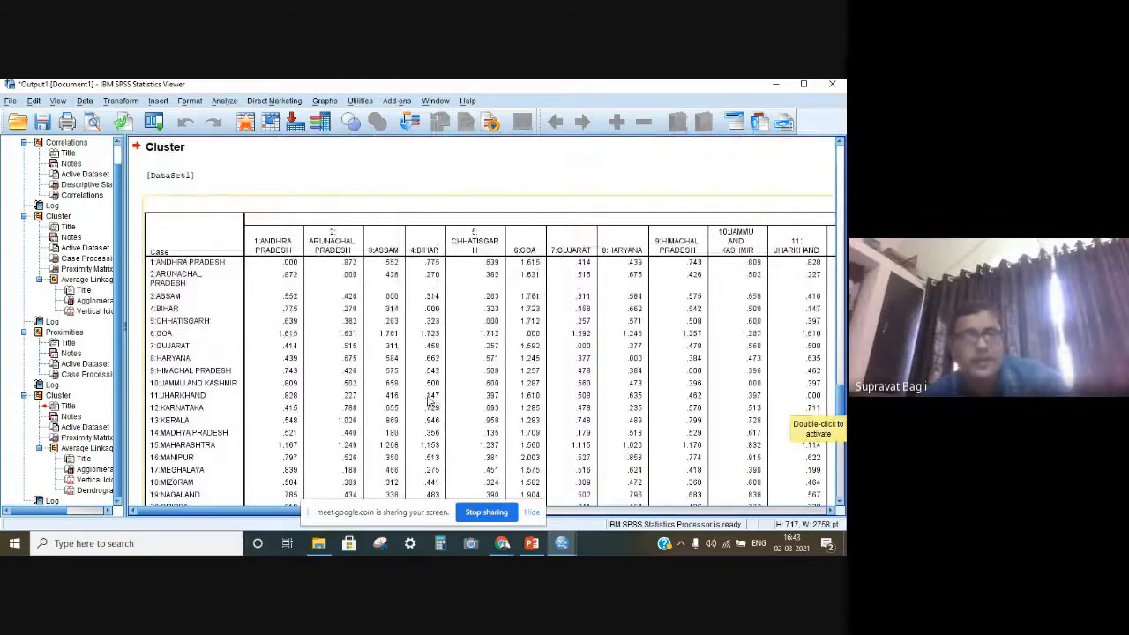
Compare the agglomeration schedule of the standardized run with the one from the earlier unstandardized run
{"action": "scroll", "coordinate": [265, 370], "scroll_direction": "down", "scroll_amount": 5}
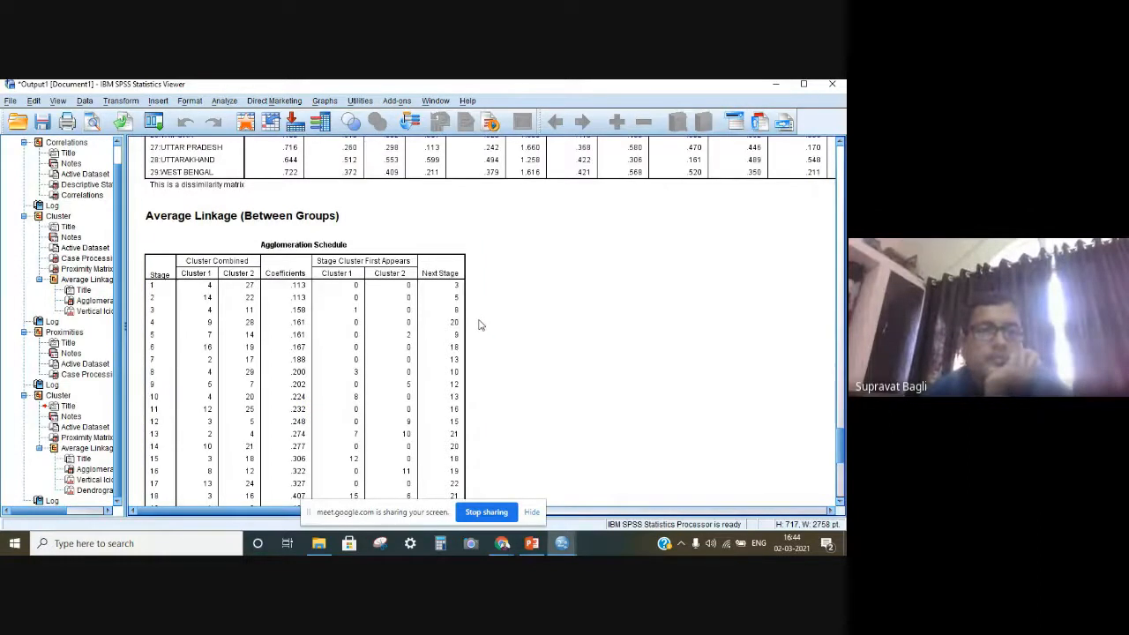
{"action": "scroll", "coordinate": [479, 325], "scroll_direction": "up", "scroll_amount": 15}
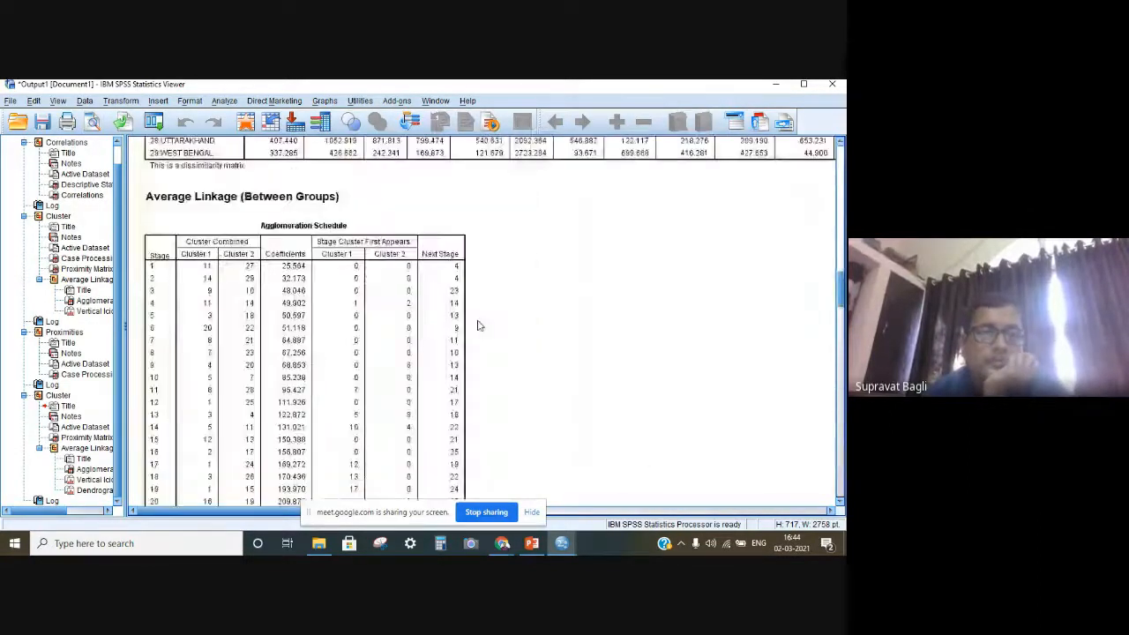
{"action": "scroll", "coordinate": [478, 325], "scroll_direction": "up", "scroll_amount": 1}
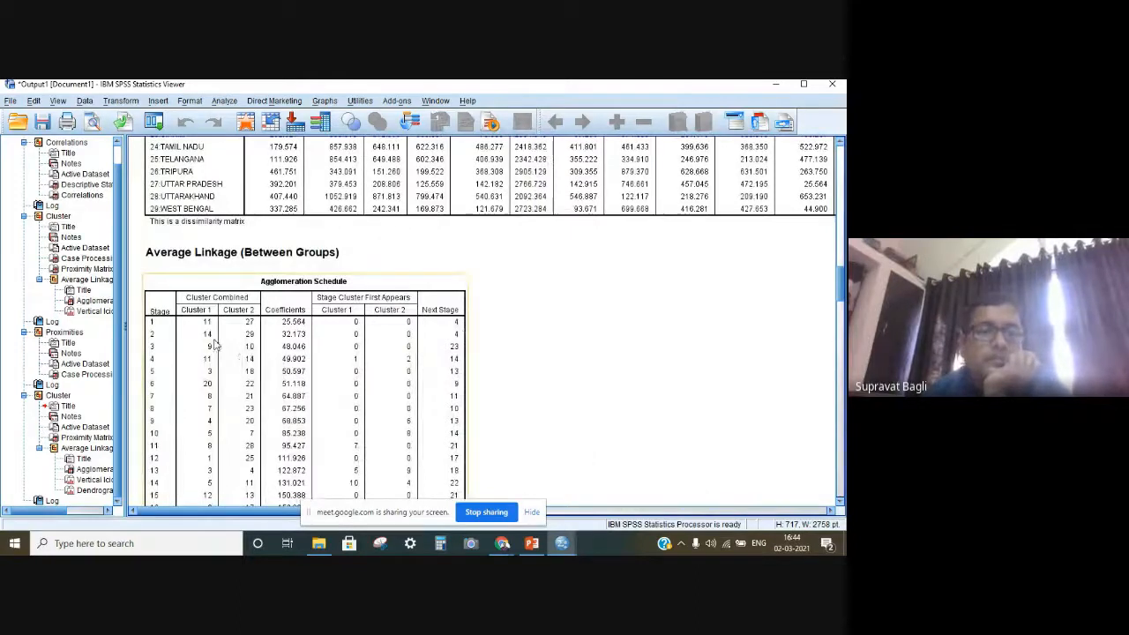
{"action": "scroll", "coordinate": [486, 335], "scroll_direction": "down", "scroll_amount": 10}
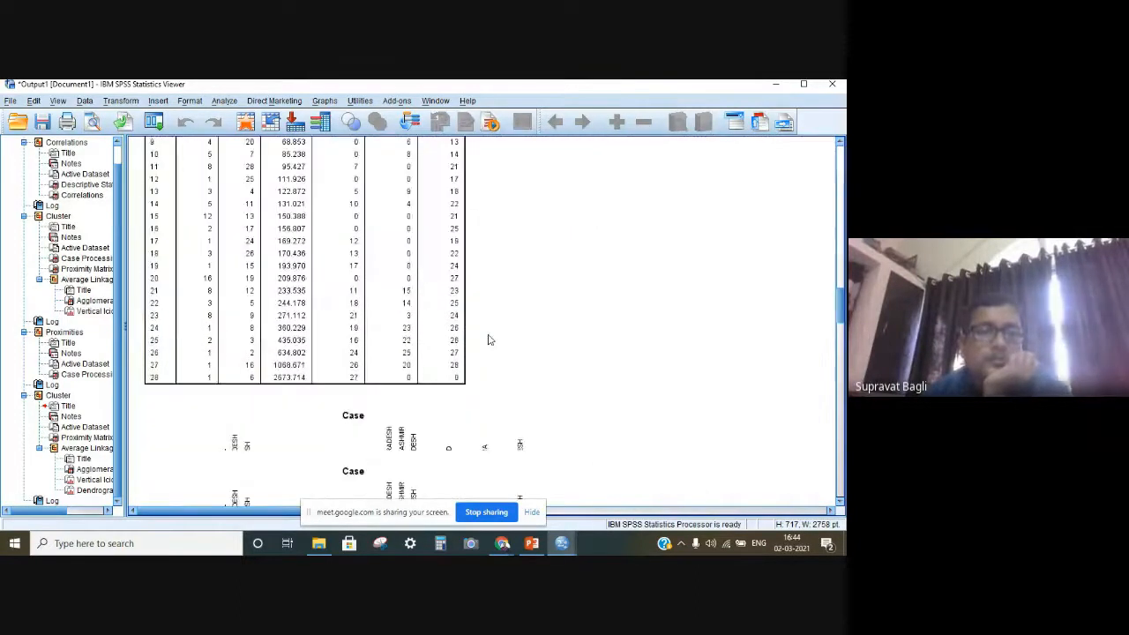
{"action": "scroll", "coordinate": [490, 341], "scroll_direction": "down", "scroll_amount": 6}
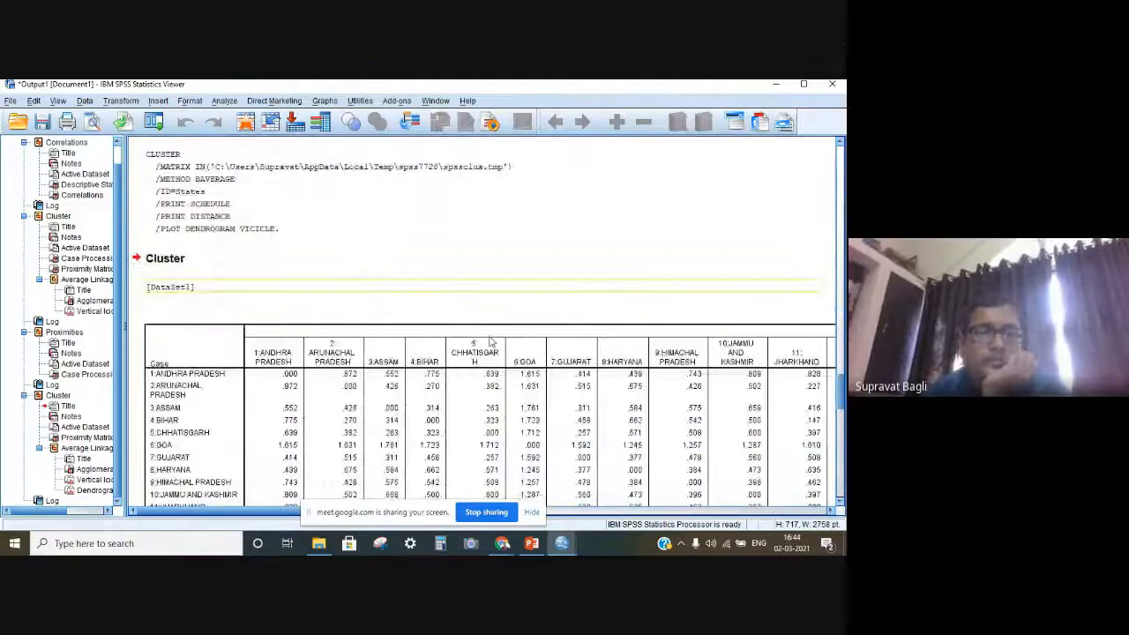
{"action": "scroll", "coordinate": [490, 341], "scroll_direction": "down", "scroll_amount": 3}
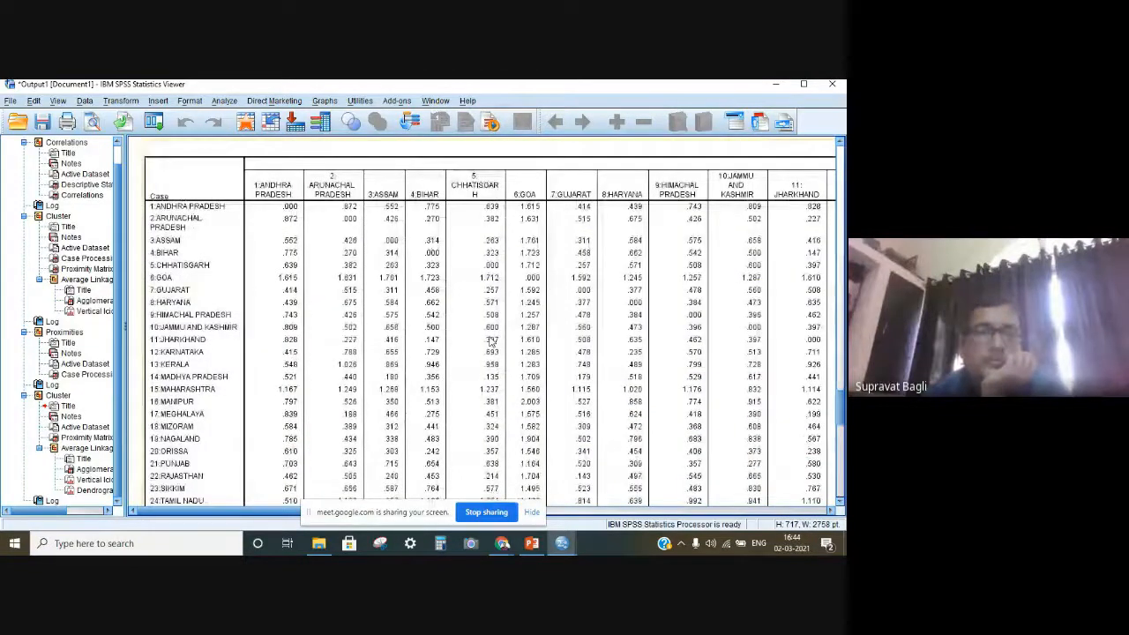
{"action": "scroll", "coordinate": [491, 341], "scroll_direction": "down", "scroll_amount": 7}
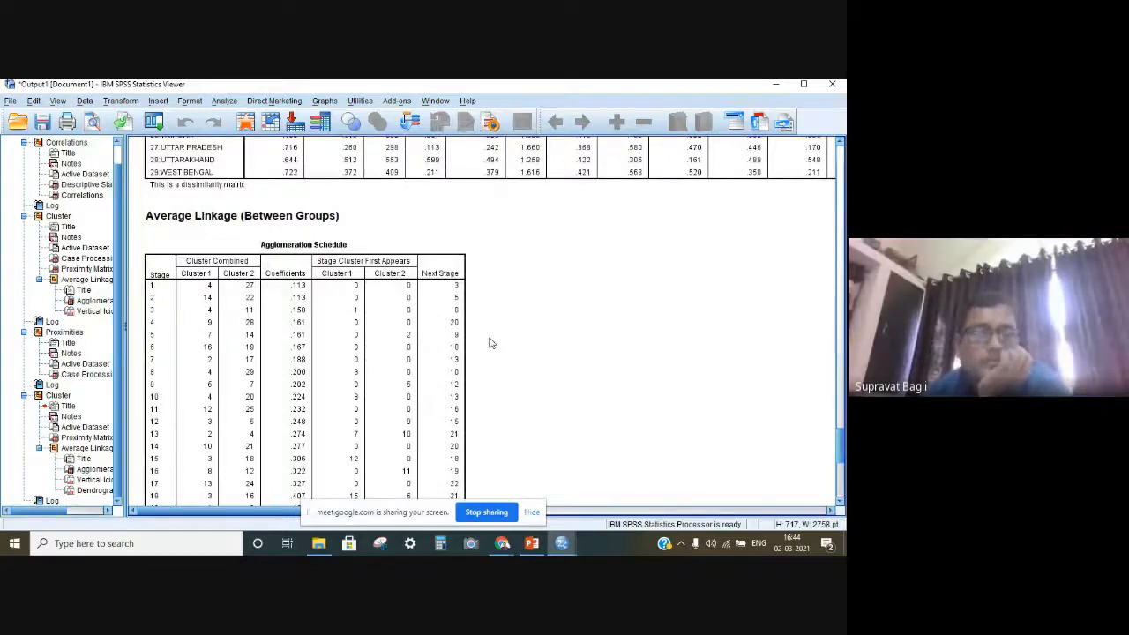
Examine the combined clusters and coefficients at each stage of the new agglomeration schedule
{"action": "scroll", "coordinate": [490, 343], "scroll_direction": "down", "scroll_amount": 4}
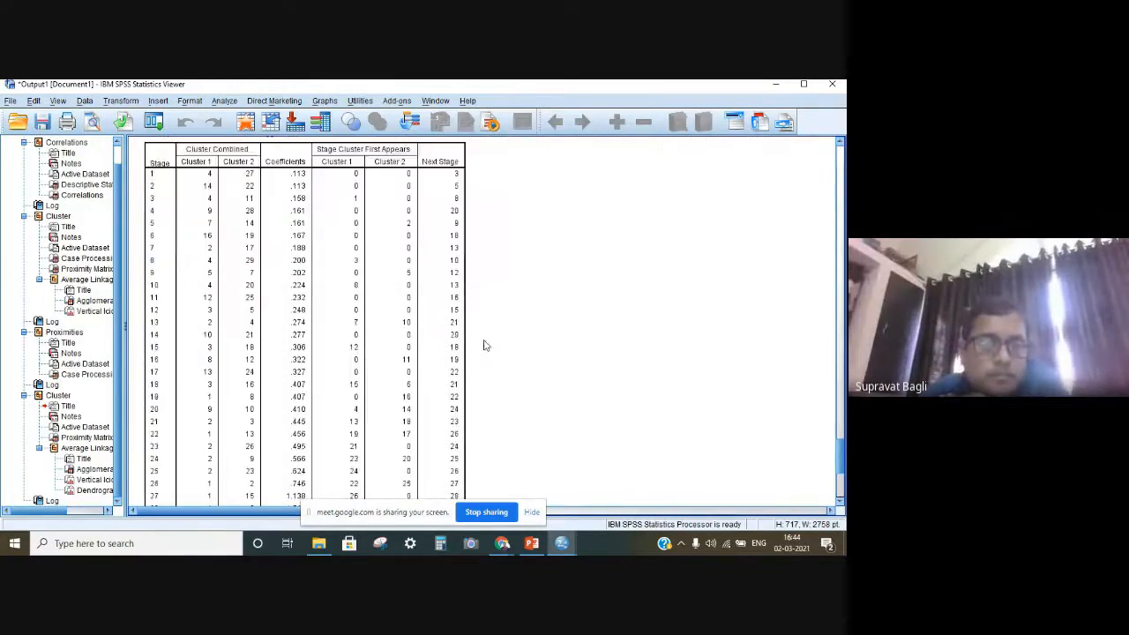
{"action": "scroll", "coordinate": [496, 368], "scroll_direction": "up", "scroll_amount": 1}
{"action": "scroll", "coordinate": [495, 368], "scroll_direction": "up", "scroll_amount": 1}
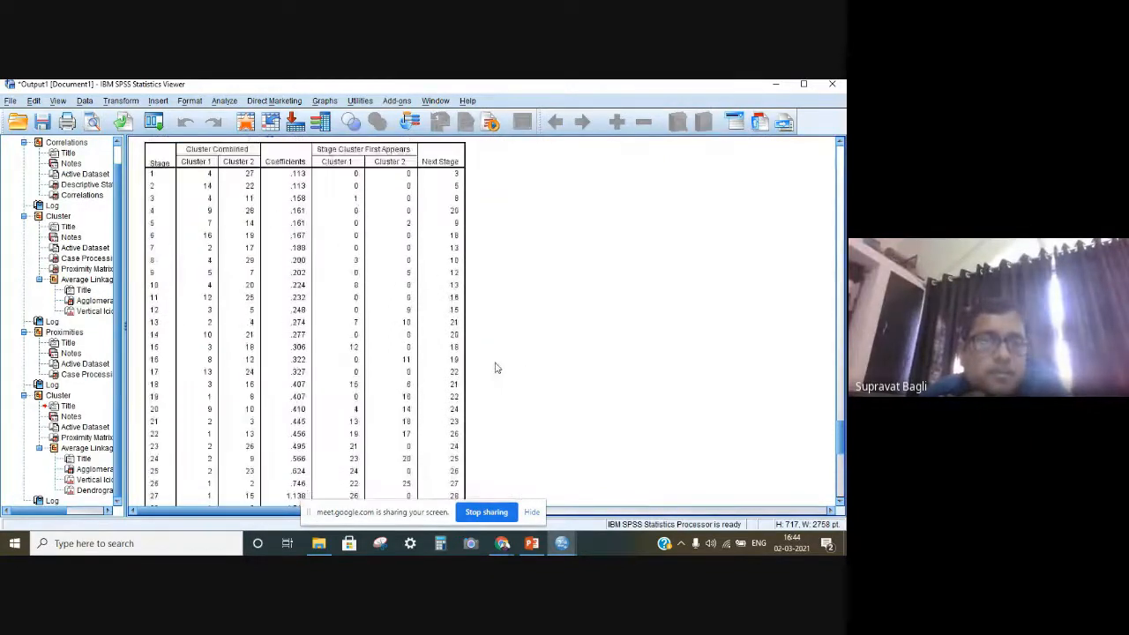
{"action": "scroll", "coordinate": [496, 368], "scroll_direction": "up", "scroll_amount": 1}
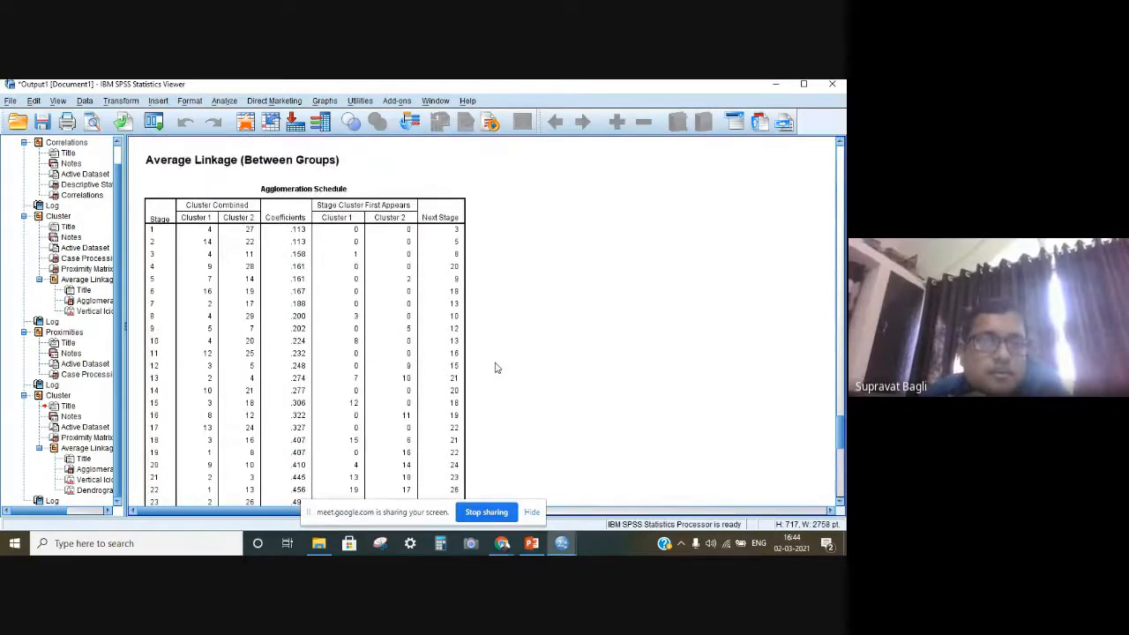
{"action": "left_click", "coordinate": [163, 328]}
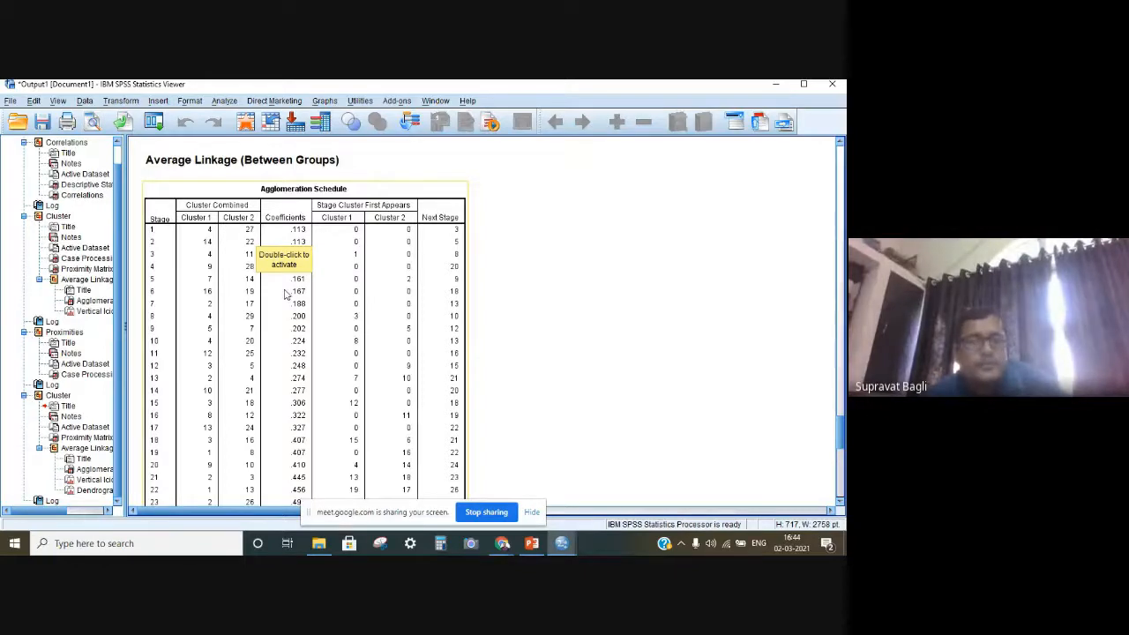
Examine the average linkage dendrogram of the states and relate its first merges to the agglomeration schedule
{"action": "scroll", "coordinate": [285, 294], "scroll_direction": "down", "scroll_amount": 10}
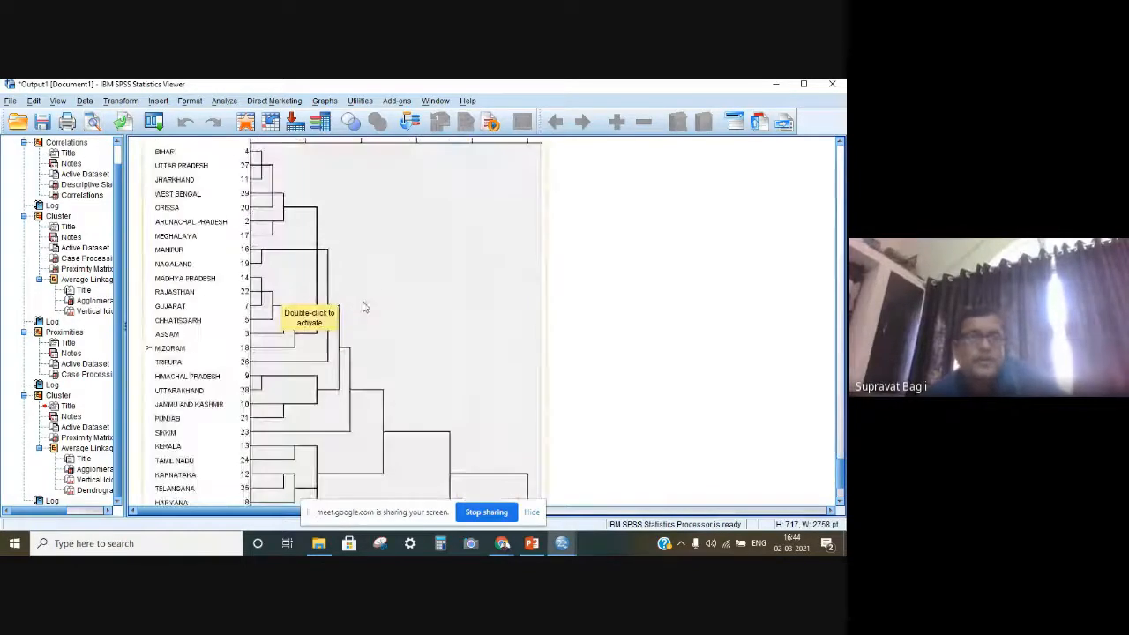
{"action": "scroll", "coordinate": [371, 299], "scroll_direction": "up", "scroll_amount": 1}
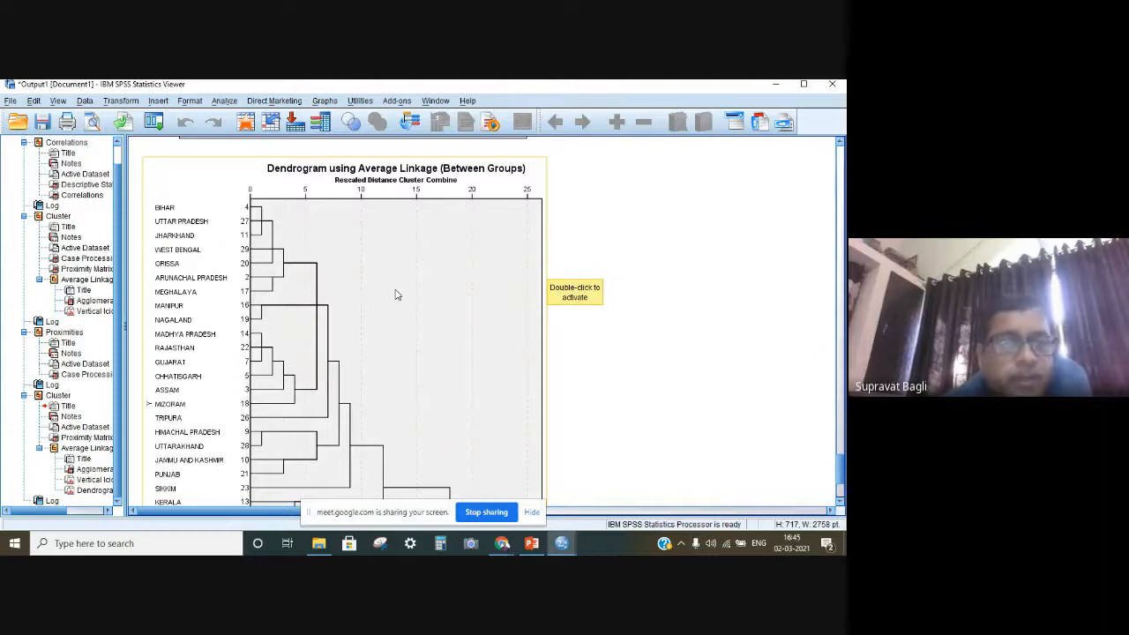
{"action": "scroll", "coordinate": [395, 293], "scroll_direction": "up", "scroll_amount": 5}
{"action": "scroll", "coordinate": [236, 221], "scroll_direction": "up", "scroll_amount": 10}
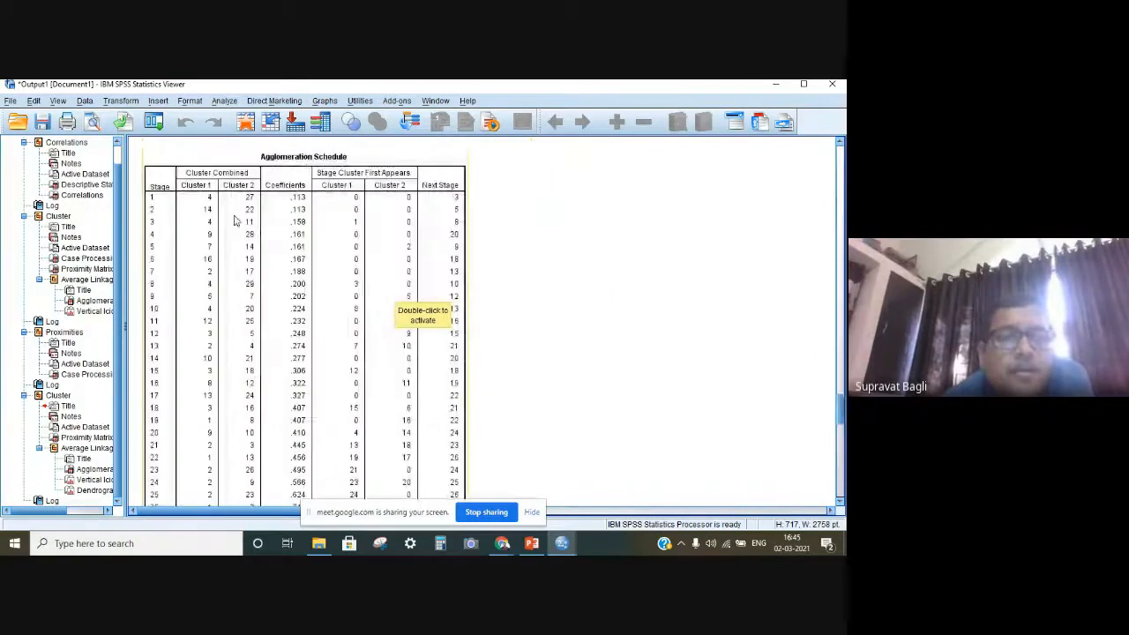
{"action": "scroll", "coordinate": [238, 225], "scroll_direction": "down", "scroll_amount": 10}
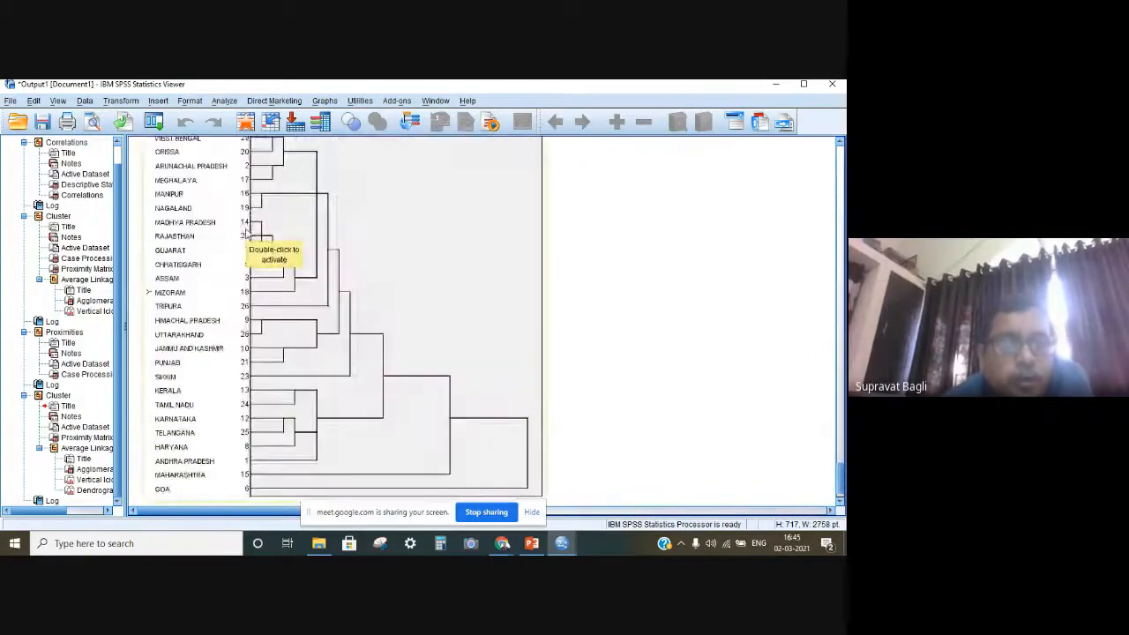
{"action": "scroll", "coordinate": [247, 233], "scroll_direction": "up", "scroll_amount": 3}
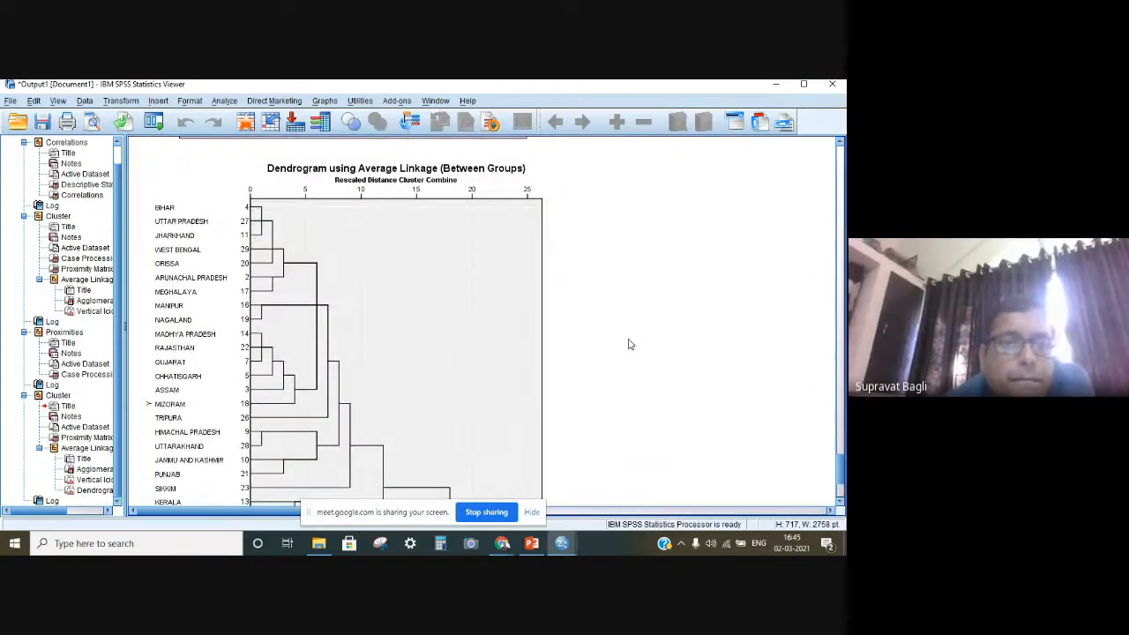
{"action": "left_click", "coordinate": [539, 343]}
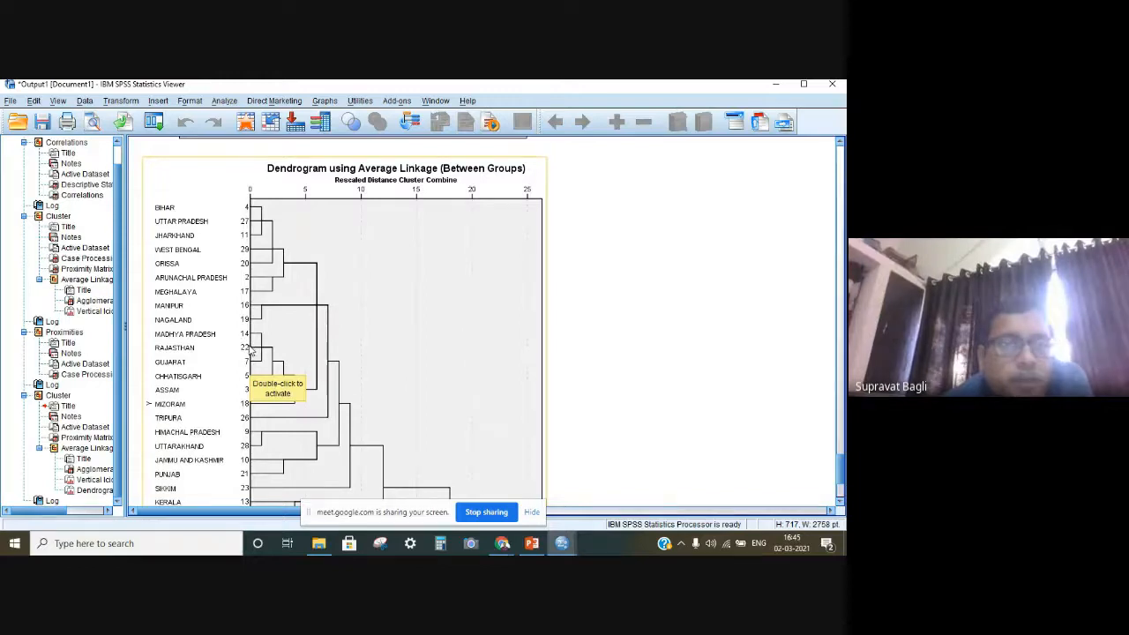
{"action": "scroll", "coordinate": [445, 364], "scroll_direction": "up", "scroll_amount": 1}
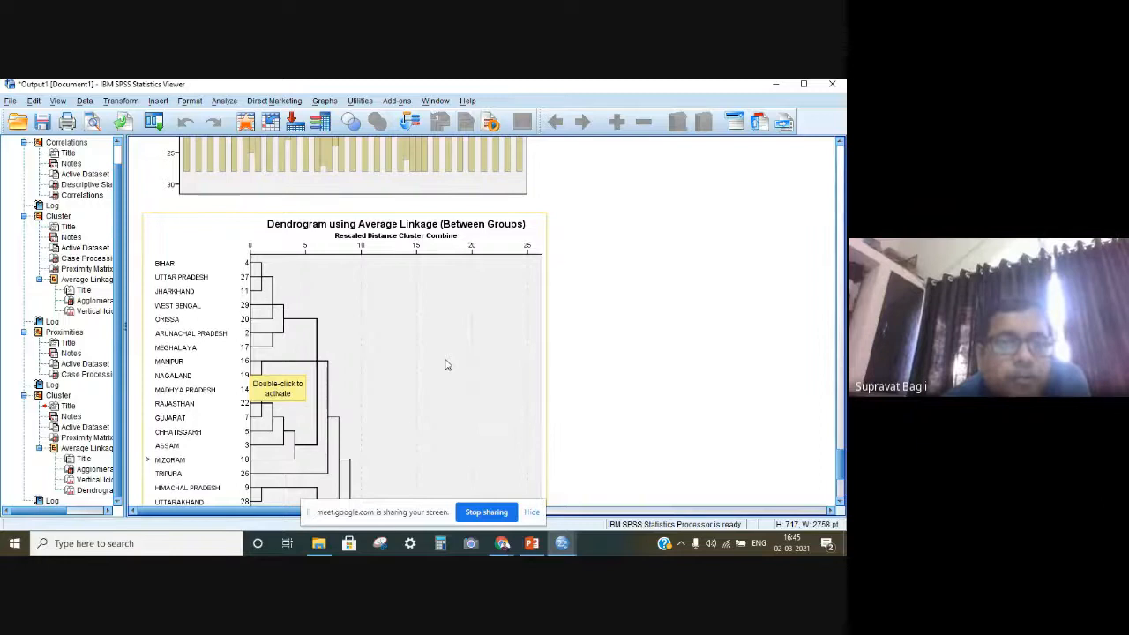
Match the cluster pairs in the standardized run's agglomeration schedule with the corresponding state branches in the dendrogram
{"action": "scroll", "coordinate": [447, 364], "scroll_direction": "up", "scroll_amount": 10}
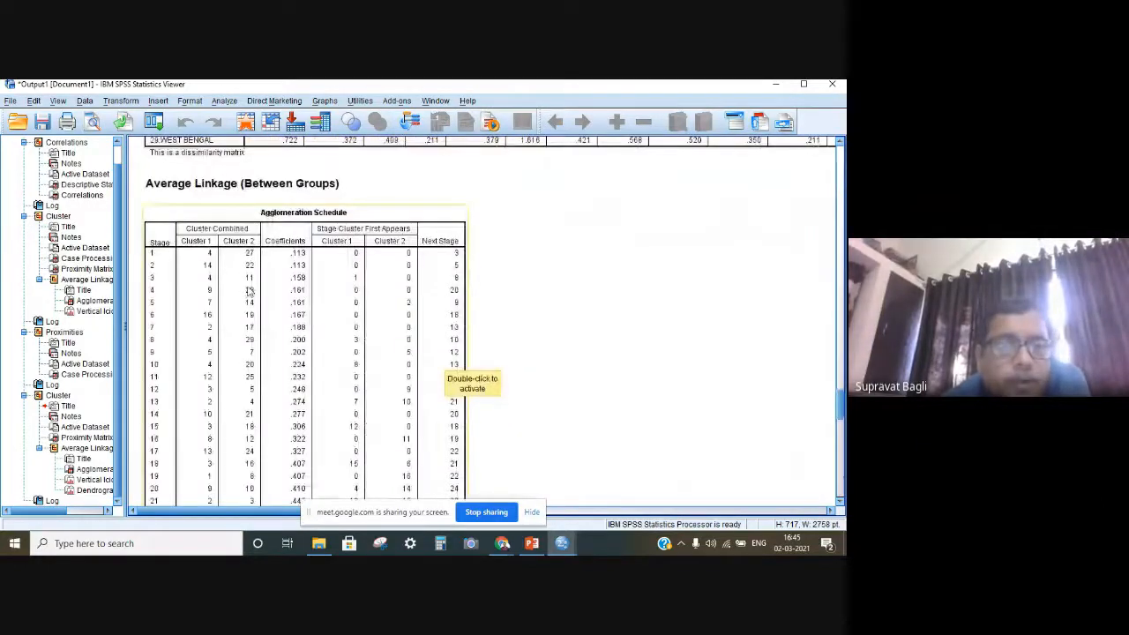
{"action": "scroll", "coordinate": [262, 311], "scroll_direction": "down", "scroll_amount": 5}
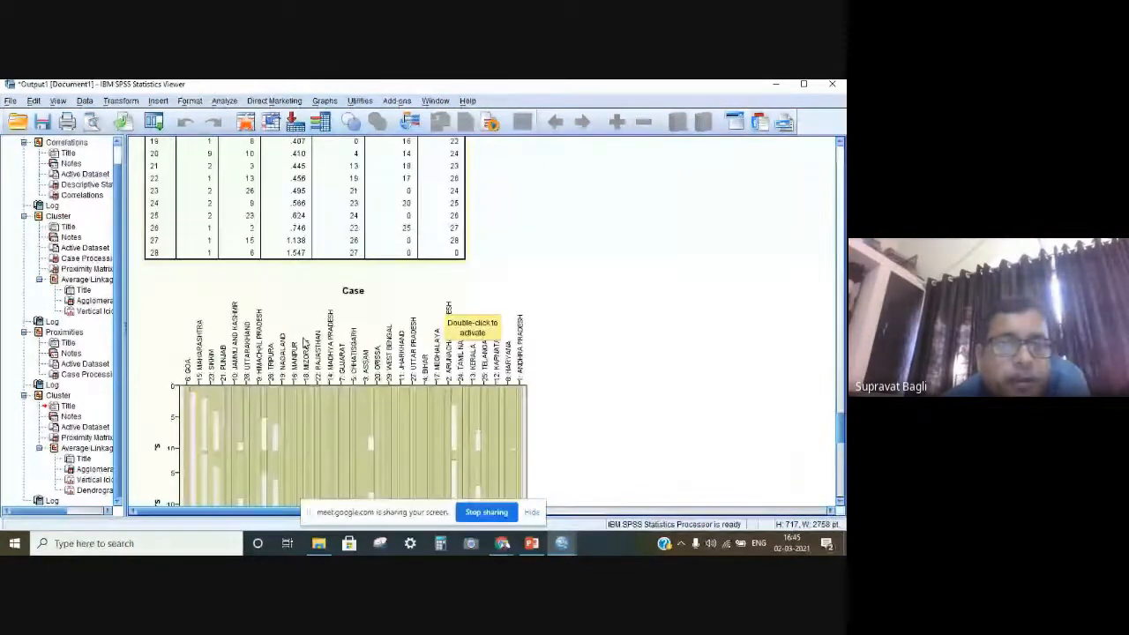
{"action": "scroll", "coordinate": [305, 344], "scroll_direction": "down", "scroll_amount": 10}
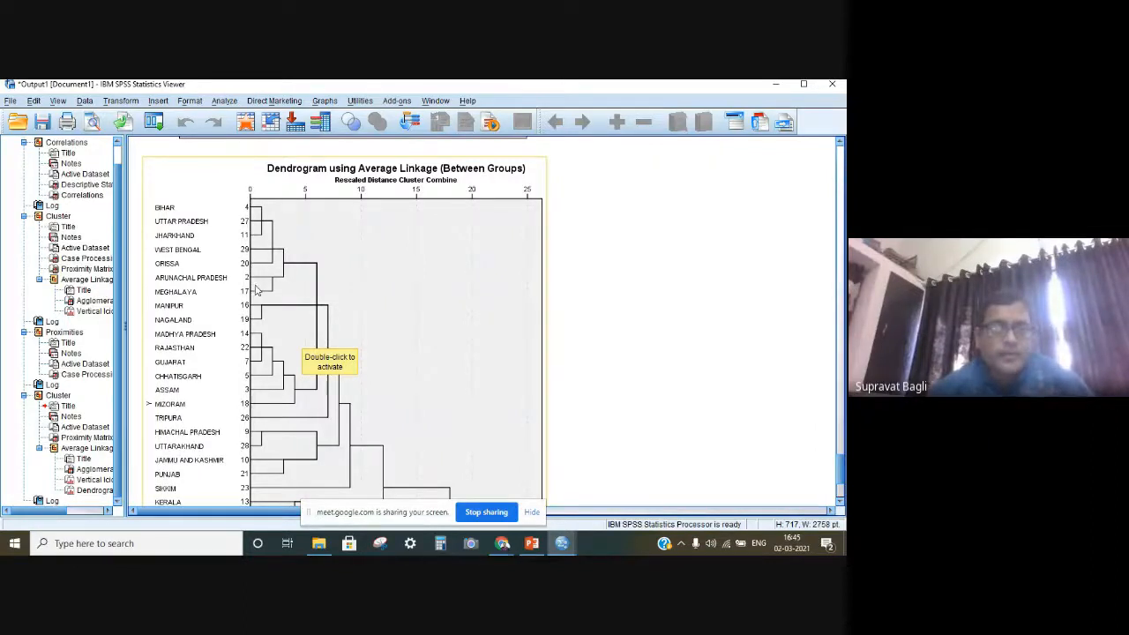
{"action": "scroll", "coordinate": [250, 256], "scroll_direction": "up", "scroll_amount": 15}
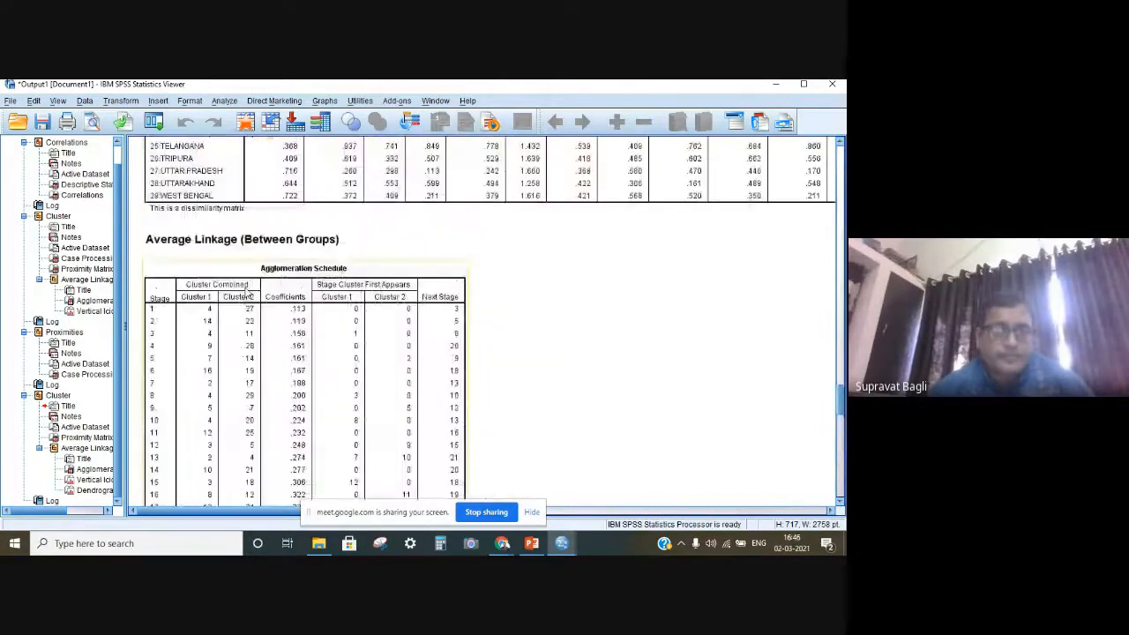
{"action": "scroll", "coordinate": [224, 381], "scroll_direction": "down", "scroll_amount": 1}
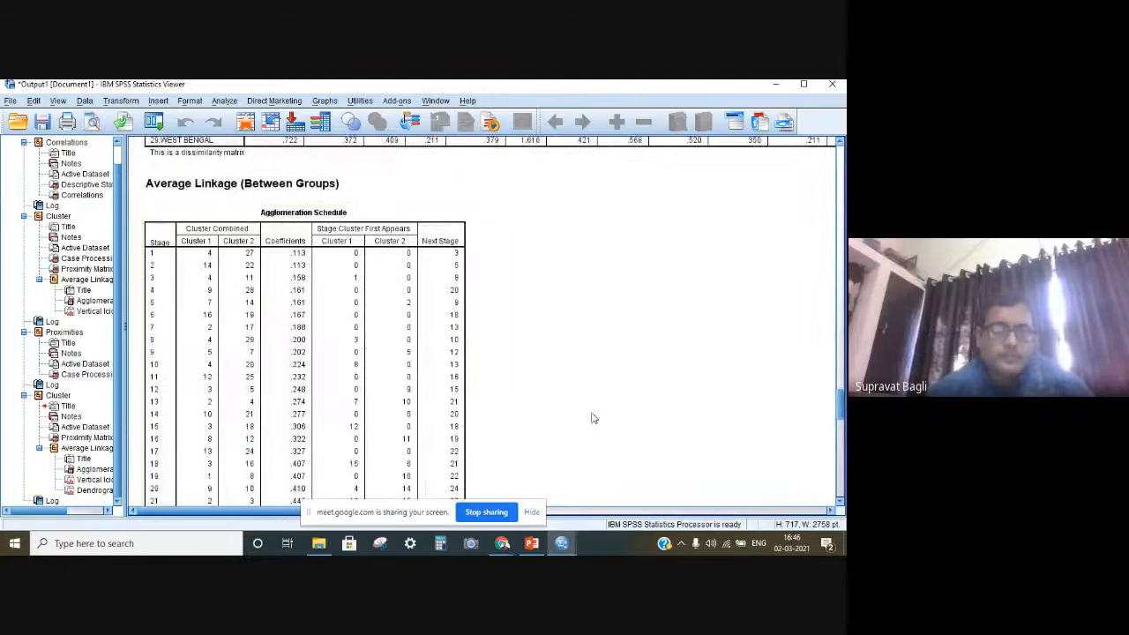
{"action": "scroll", "coordinate": [476, 388], "scroll_direction": "down", "scroll_amount": 1}
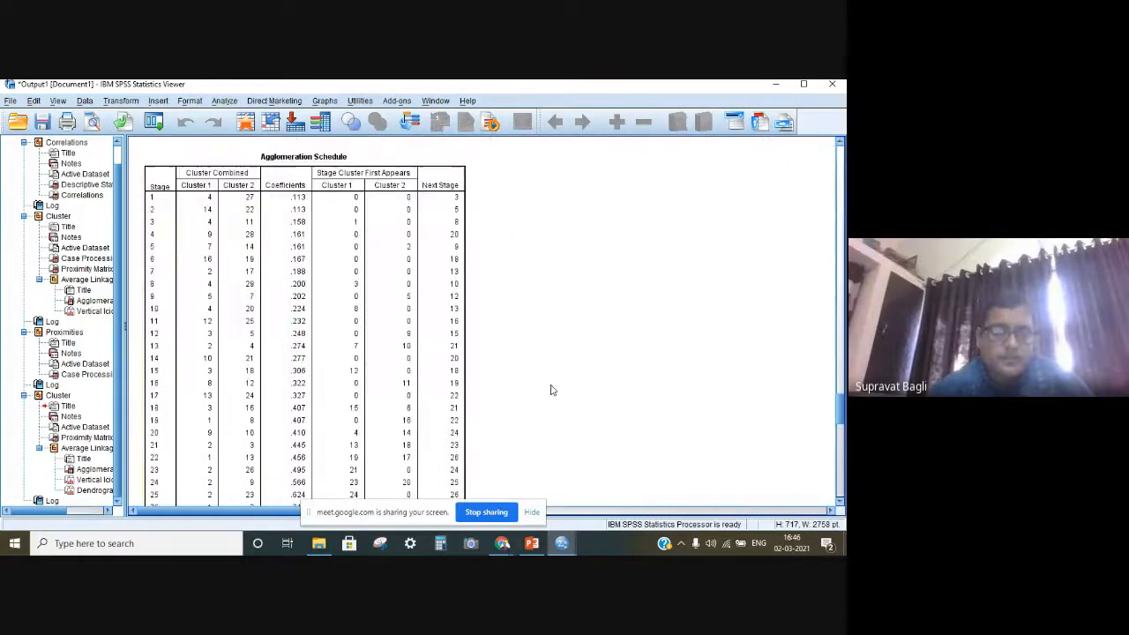
{"action": "left_click", "coordinate": [250, 313]}
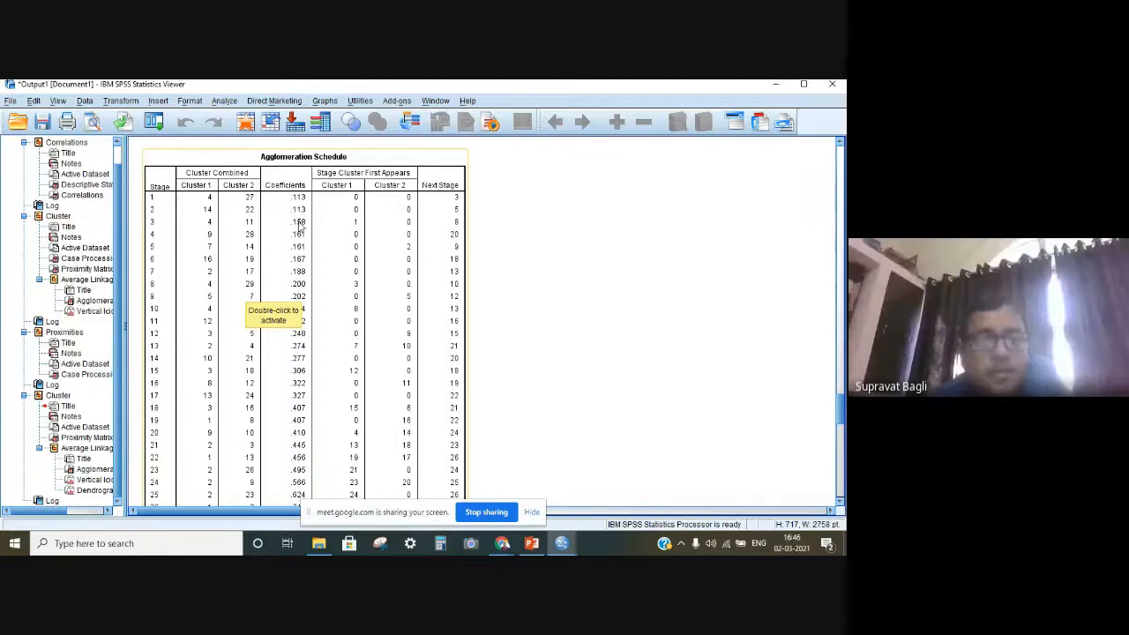
Examine the final-stage coefficients of the standardized schedule and trace how the dendrogram branches join at larger distances
{"action": "scroll", "coordinate": [298, 228], "scroll_direction": "down", "scroll_amount": 5}
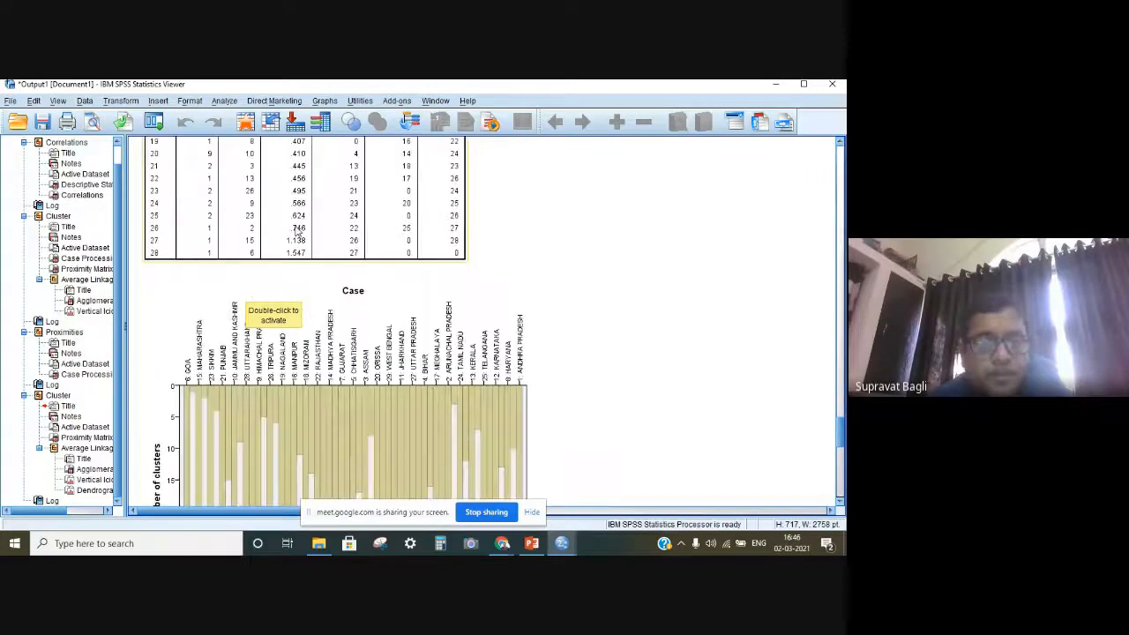
{"action": "scroll", "coordinate": [400, 308], "scroll_direction": "down", "scroll_amount": 10}
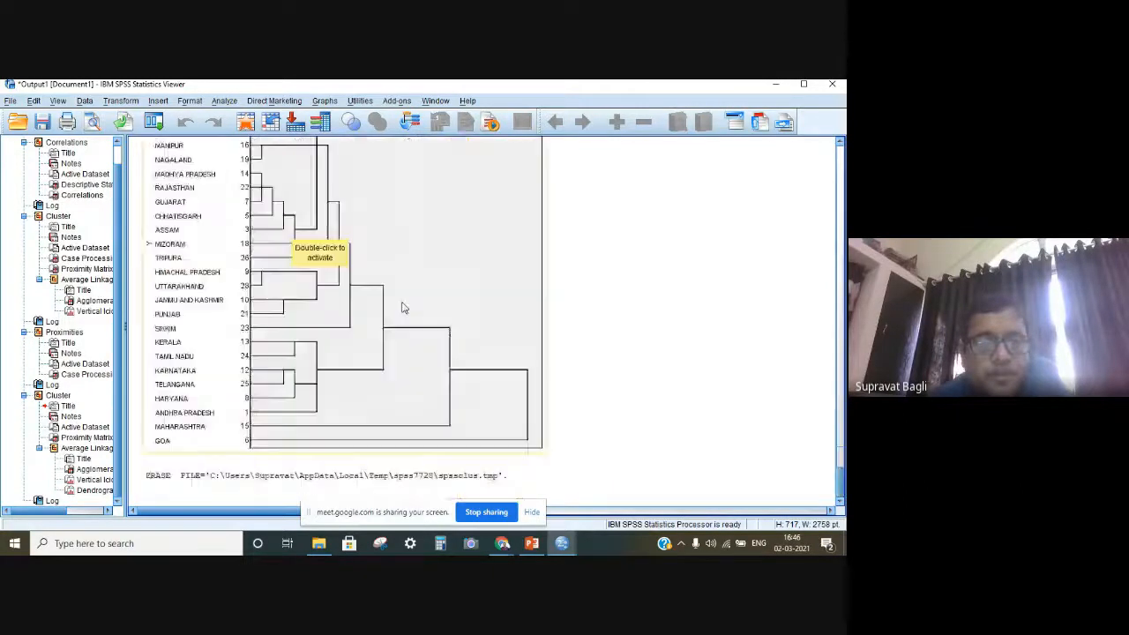
{"action": "scroll", "coordinate": [370, 277], "scroll_direction": "up", "scroll_amount": 3}
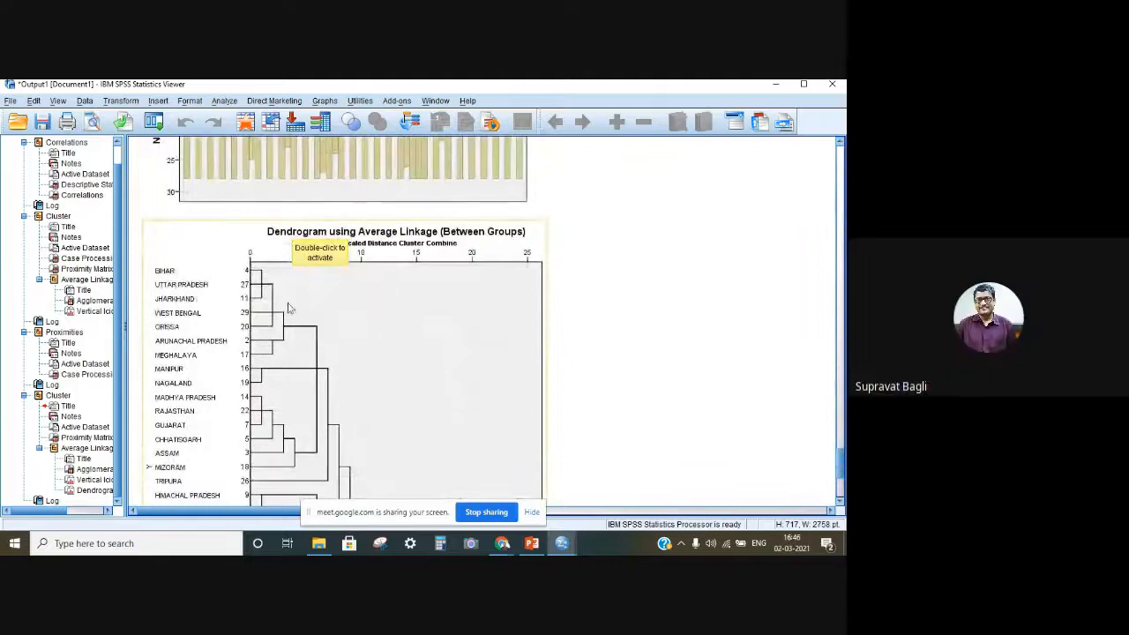
{"action": "scroll", "coordinate": [347, 340], "scroll_direction": "down", "scroll_amount": 4}
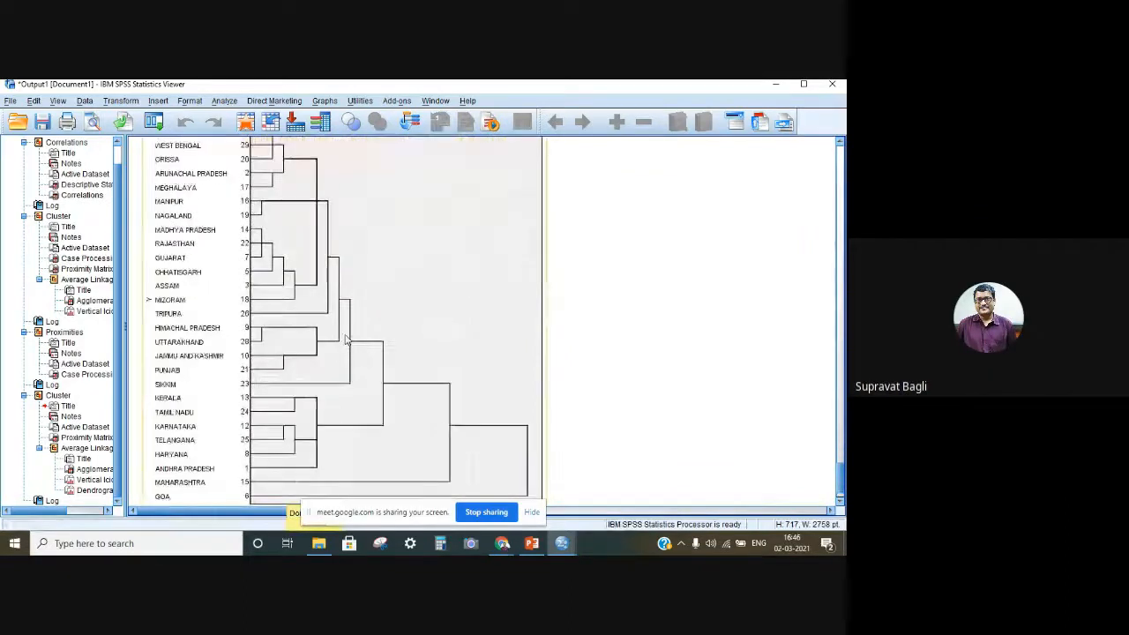
{"action": "scroll", "coordinate": [520, 435], "scroll_direction": "down", "scroll_amount": 1}
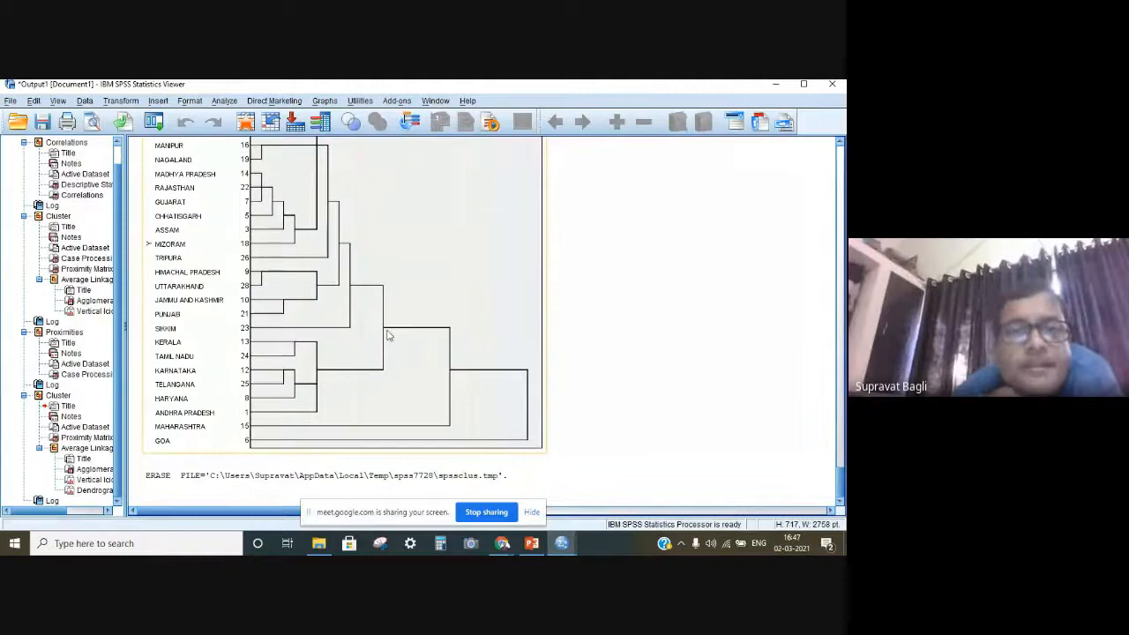
Return to the unstandardized run's agglomeration schedule and examine its coefficients from the first to the final stage
{"action": "scroll", "coordinate": [384, 265], "scroll_direction": "up", "scroll_amount": 2}
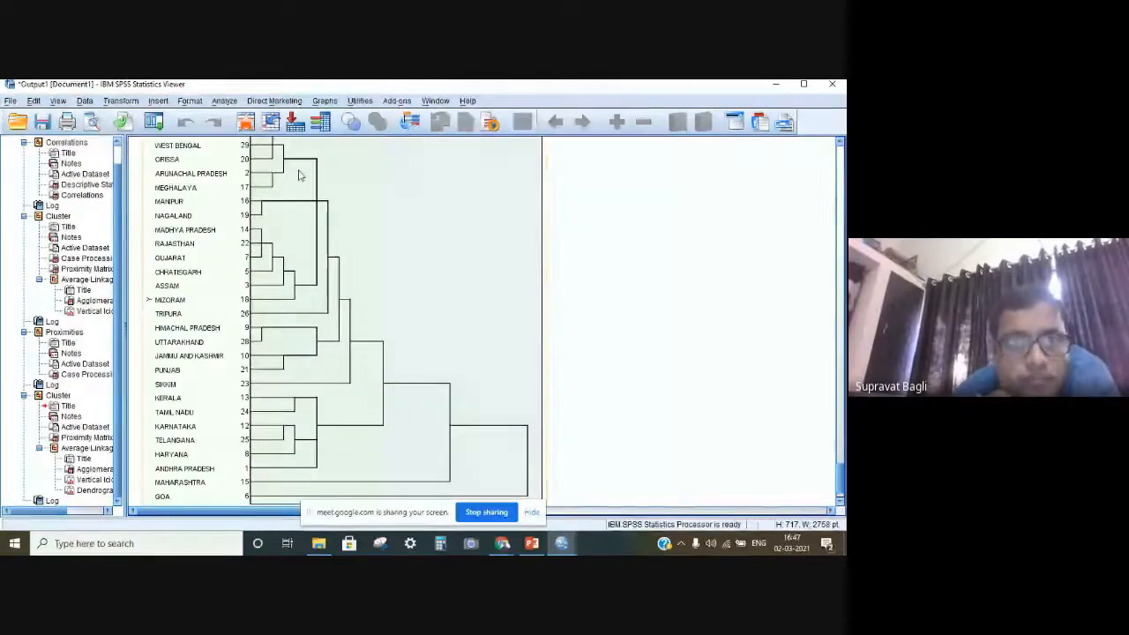
{"action": "scroll", "coordinate": [344, 230], "scroll_direction": "up", "scroll_amount": 2}
{"action": "scroll", "coordinate": [432, 344], "scroll_direction": "up", "scroll_amount": 15}
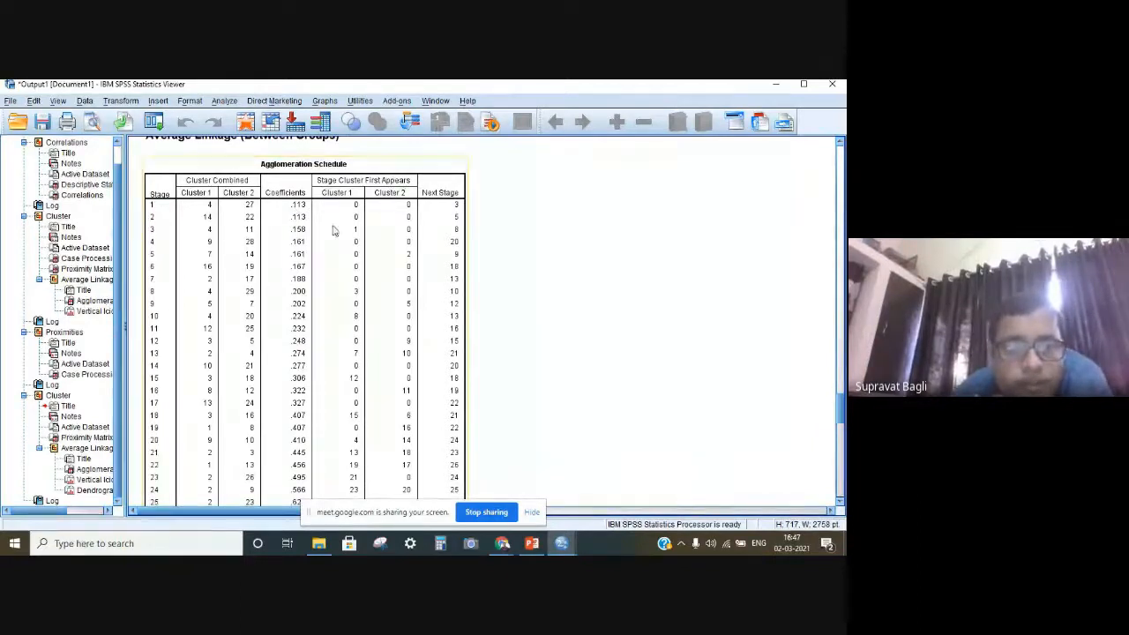
{"action": "scroll", "coordinate": [299, 347], "scroll_direction": "down", "scroll_amount": 3}
{"action": "scroll", "coordinate": [299, 347], "scroll_direction": "up", "scroll_amount": 15}
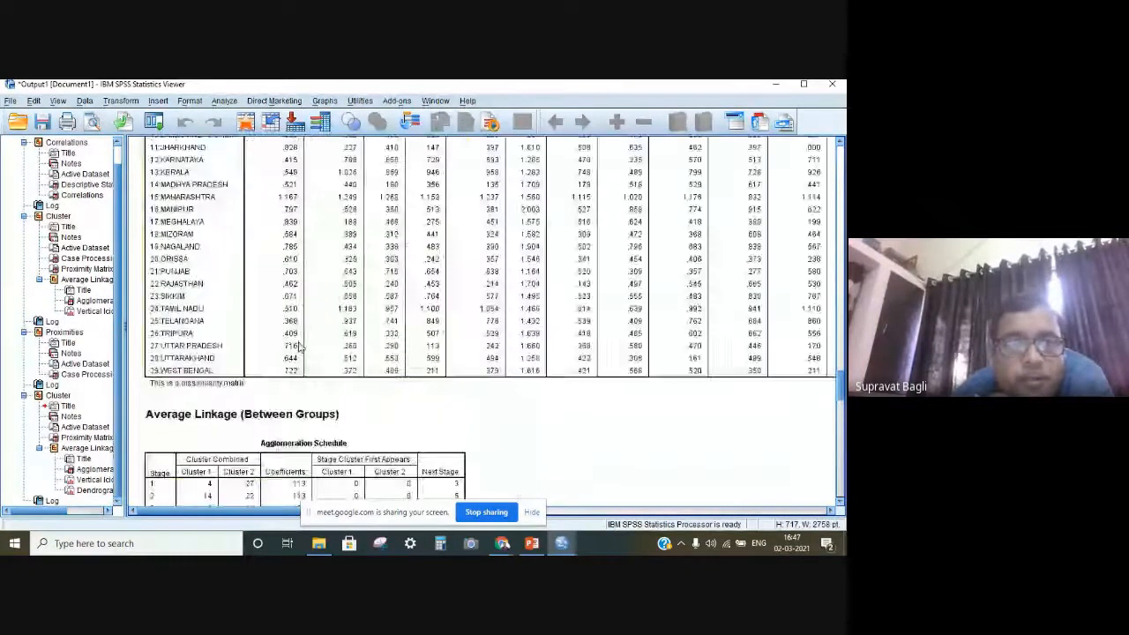
{"action": "scroll", "coordinate": [298, 347], "scroll_direction": "down", "scroll_amount": 12}
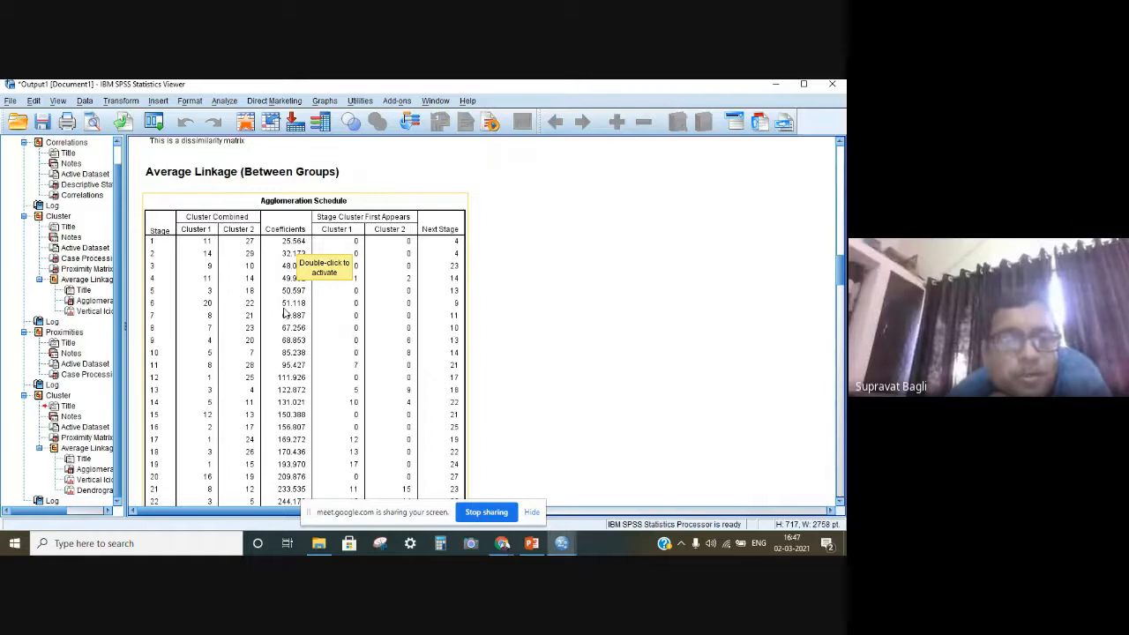
{"action": "left_click", "coordinate": [284, 313]}
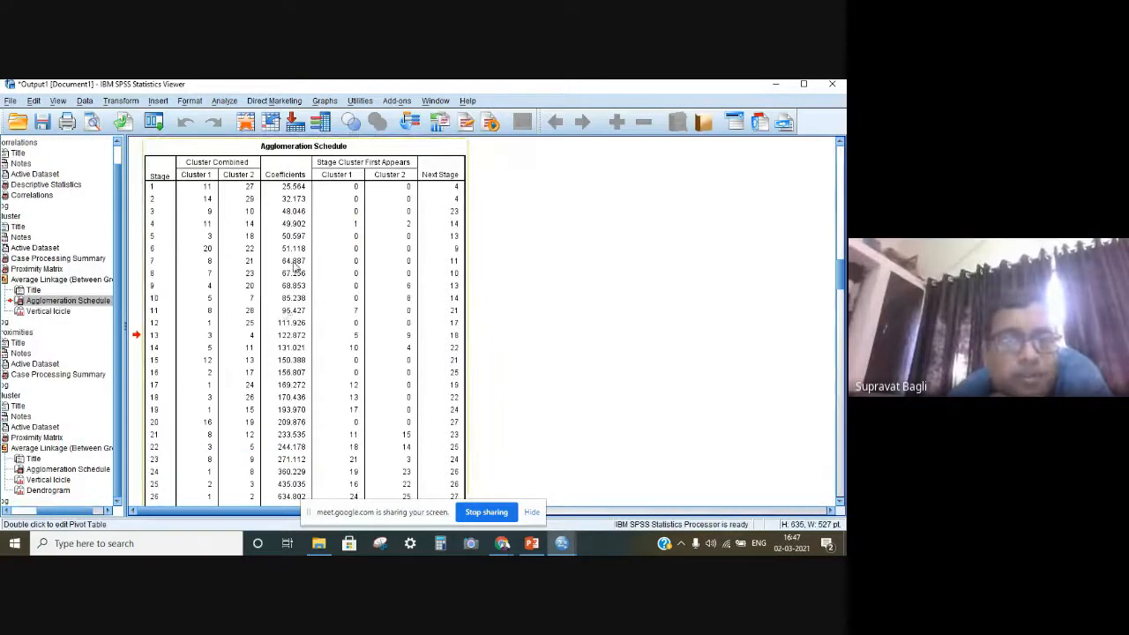
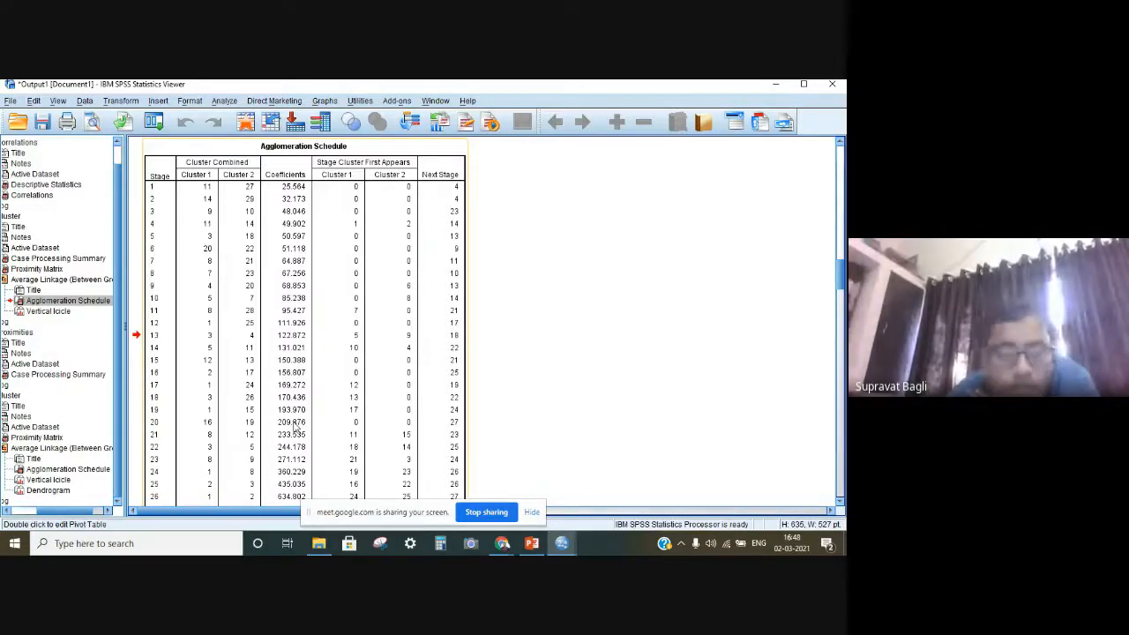
{"action": "scroll", "coordinate": [295, 427], "scroll_direction": "down", "scroll_amount": 5}
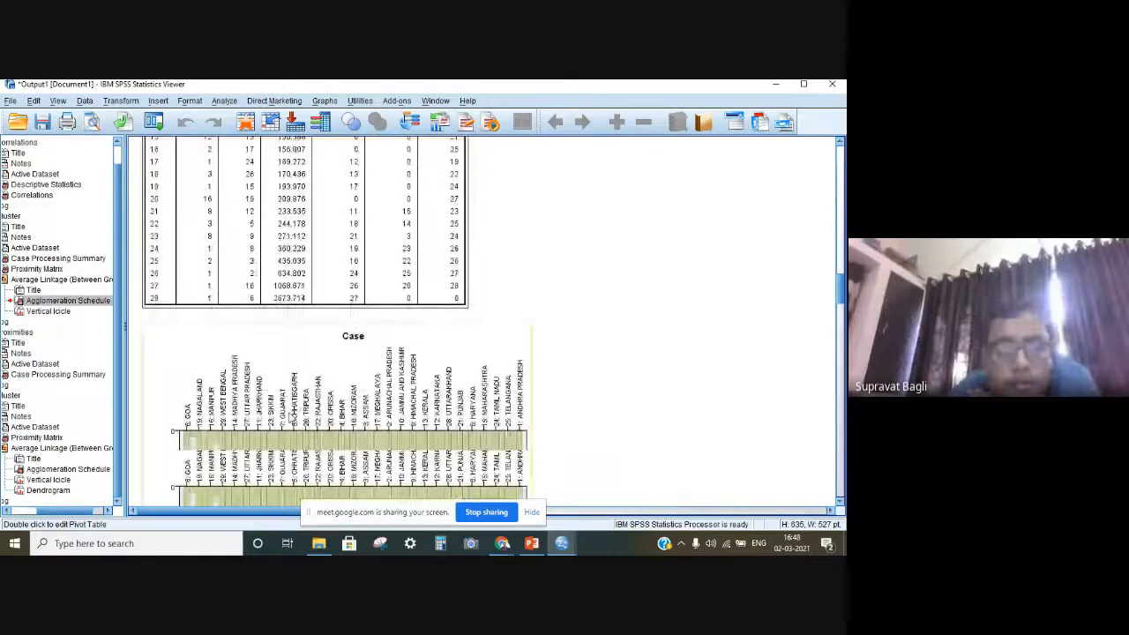
Examine the standardized dendrogram's state groupings, including the branch joining Karnataka, Telangana and Haryana
{"action": "scroll", "coordinate": [283, 403], "scroll_direction": "down", "scroll_amount": 10}
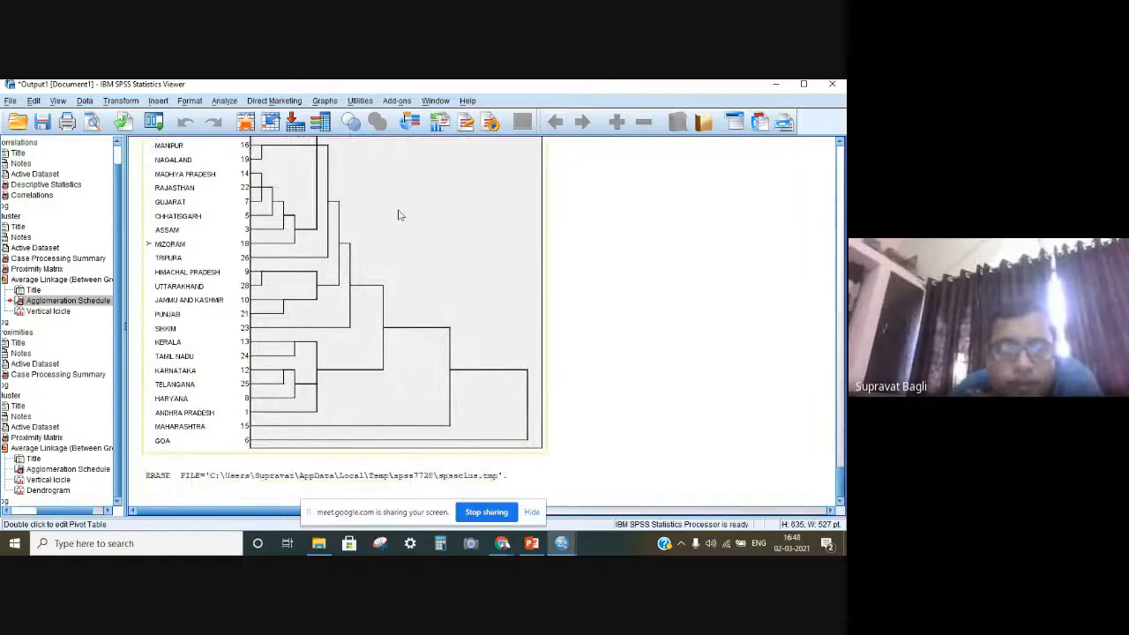
{"action": "scroll", "coordinate": [398, 216], "scroll_direction": "up", "scroll_amount": 4}
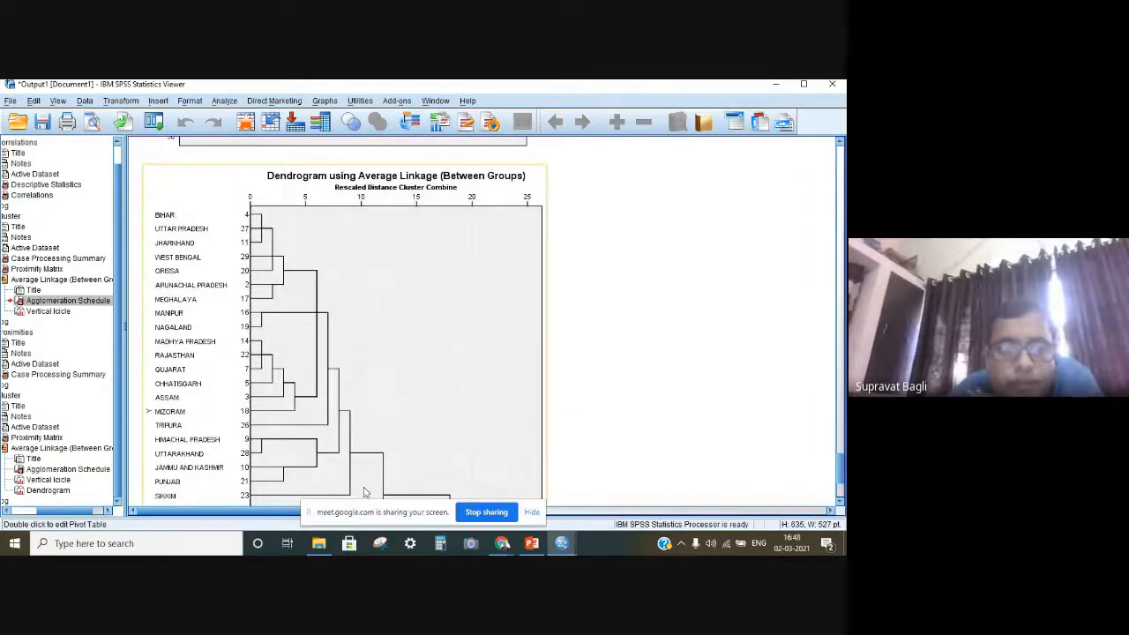
{"action": "scroll", "coordinate": [353, 394], "scroll_direction": "down", "scroll_amount": 3}
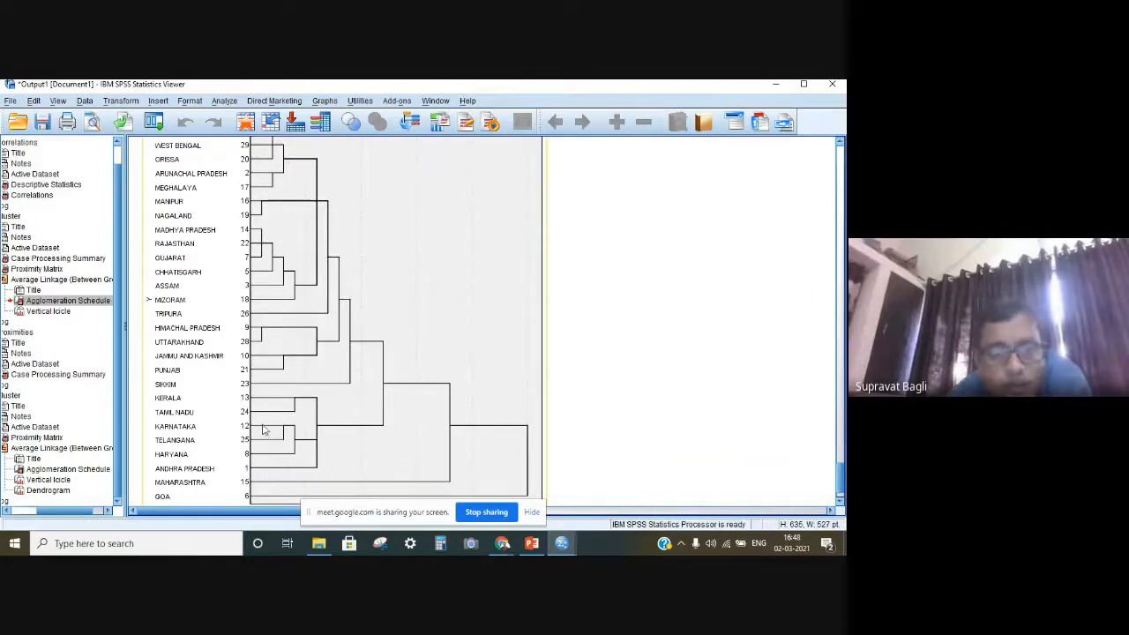
{"action": "scroll", "coordinate": [413, 333], "scroll_direction": "down", "scroll_amount": 2}
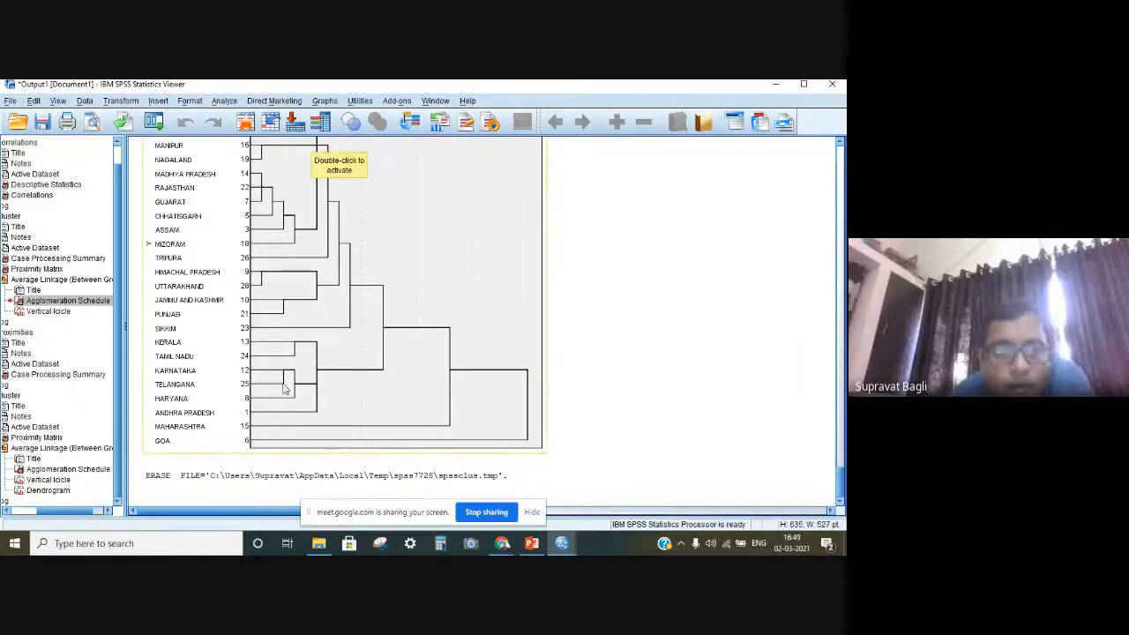
{"action": "scroll", "coordinate": [391, 323], "scroll_direction": "up", "scroll_amount": 3}
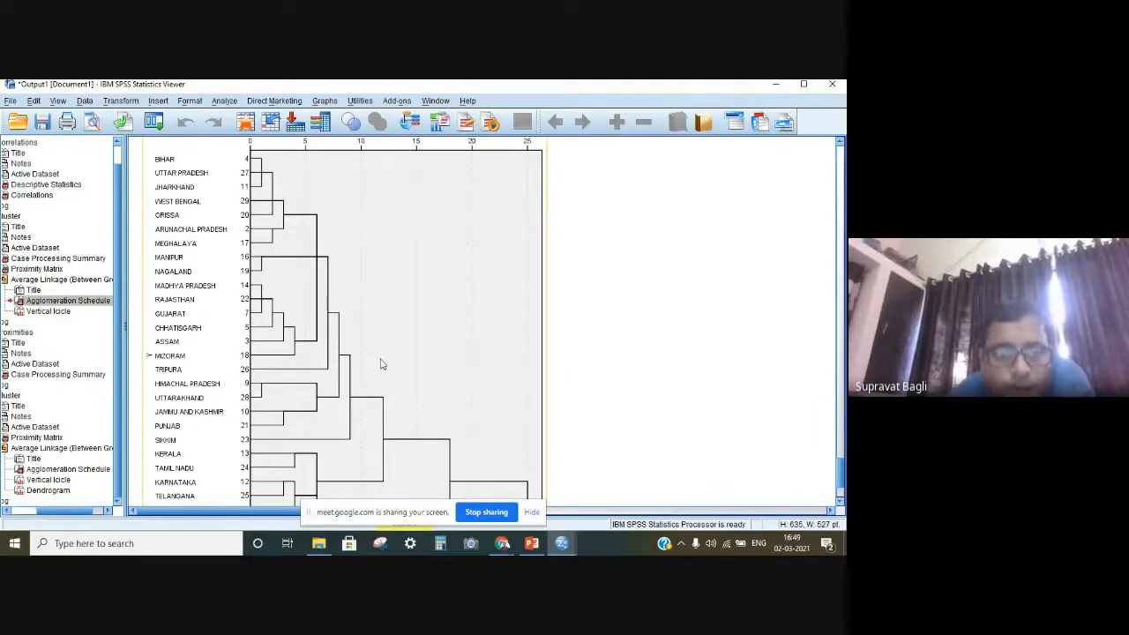
{"action": "scroll", "coordinate": [381, 364], "scroll_direction": "down", "scroll_amount": 3}
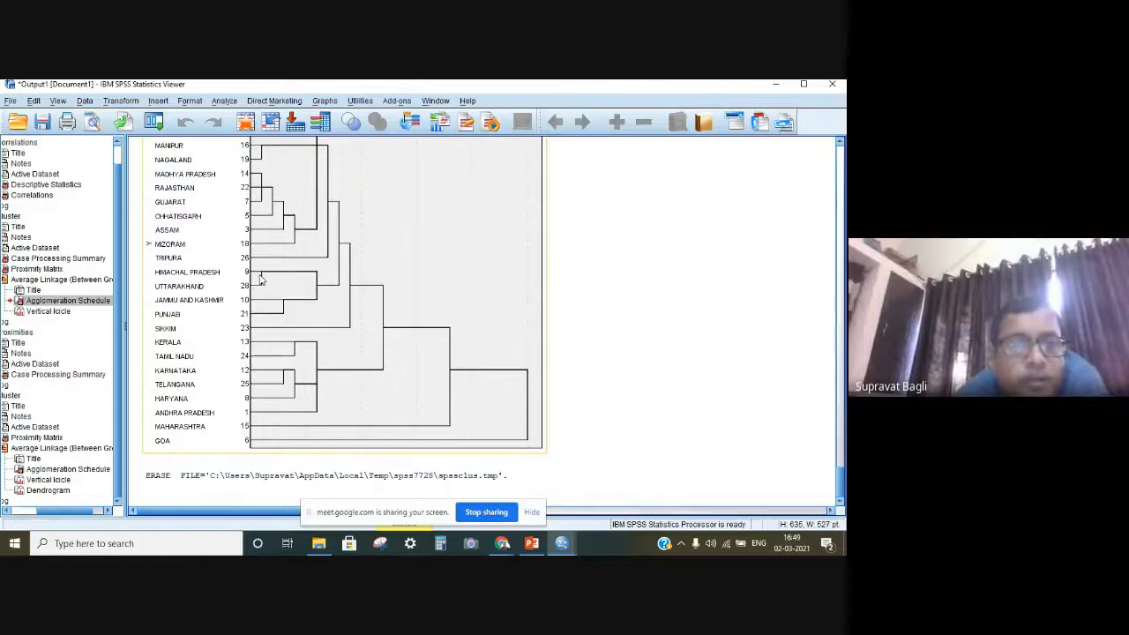
Trace the dendrogram's separate clusters, from the Himachal Pradesh and Uttarakhand group down to Maharashtra and Goa
{"action": "scroll", "coordinate": [261, 264], "scroll_direction": "up", "scroll_amount": 1}
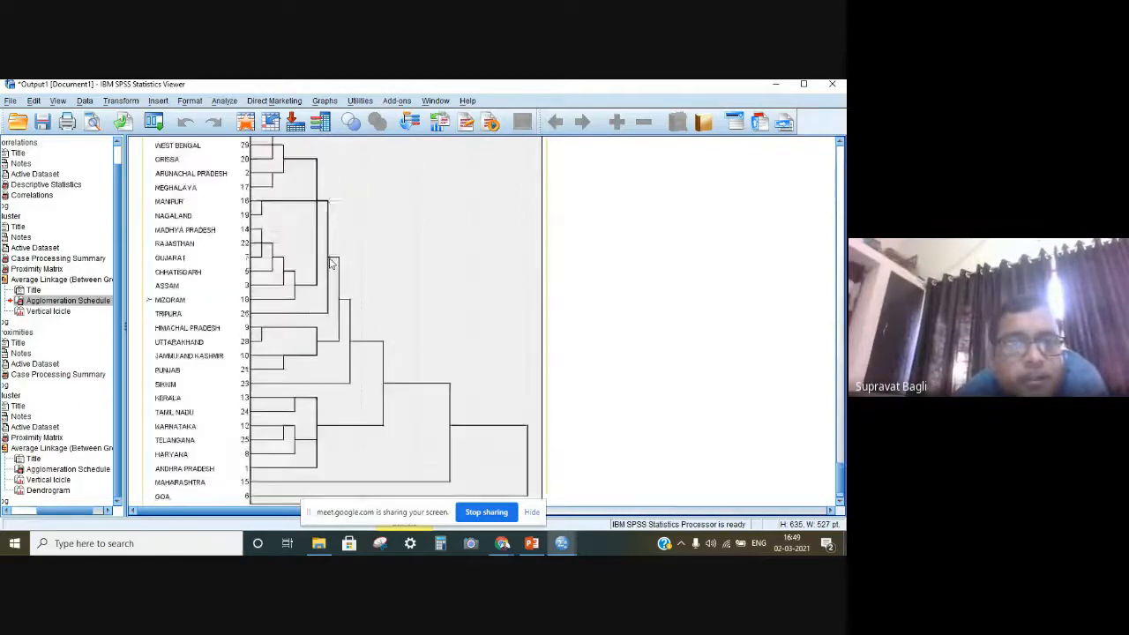
{"action": "scroll", "coordinate": [254, 173], "scroll_direction": "up", "scroll_amount": 1}
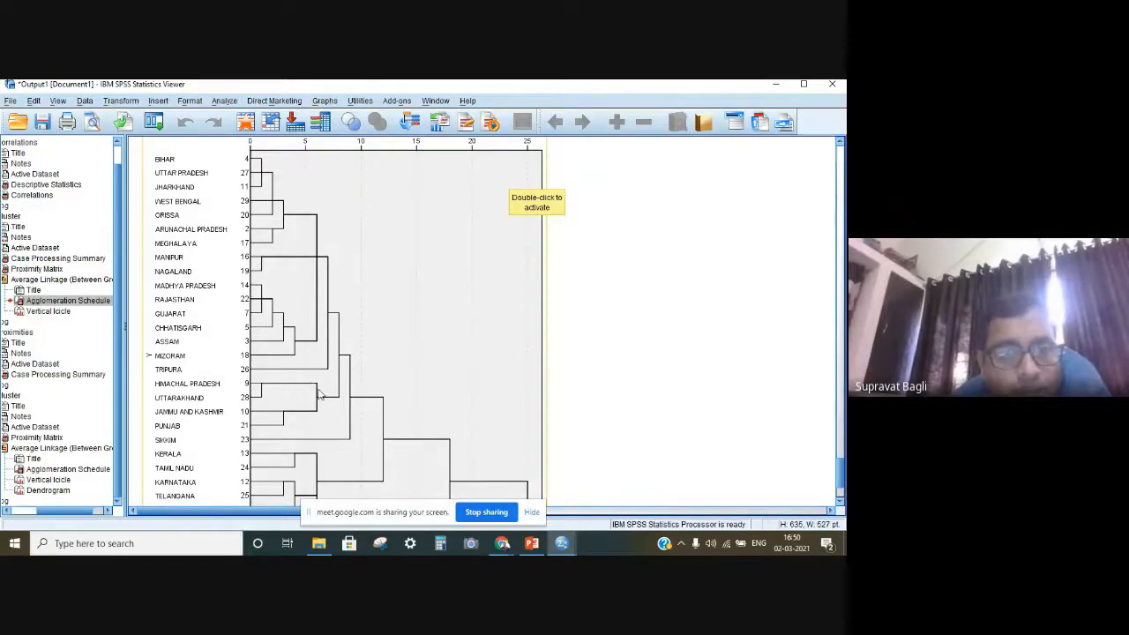
{"action": "scroll", "coordinate": [299, 381], "scroll_direction": "down", "scroll_amount": 2}
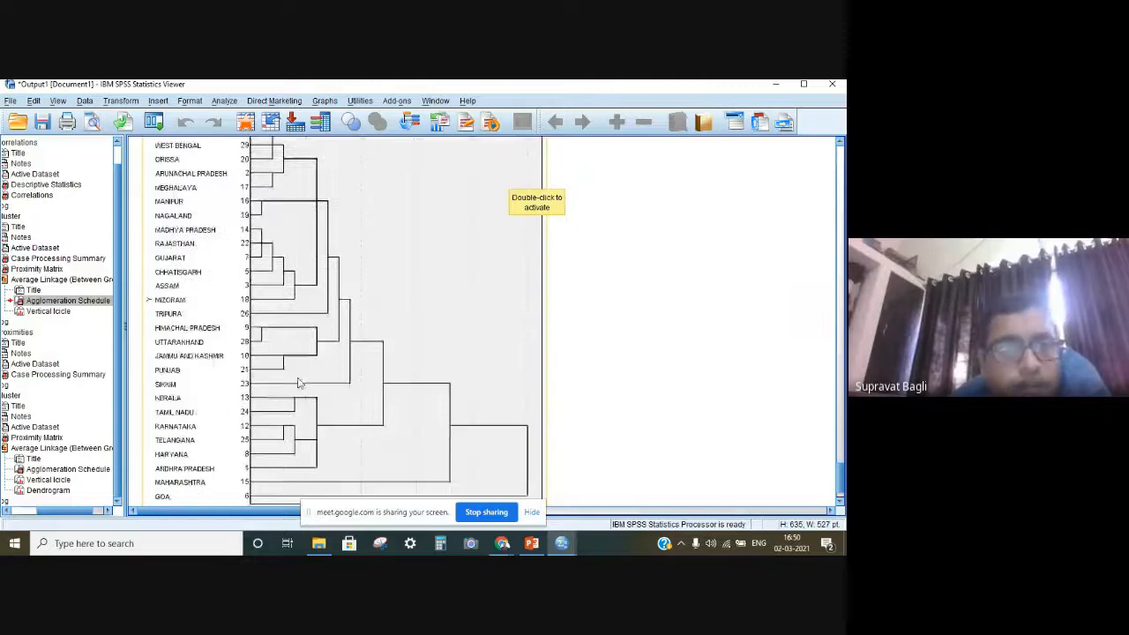
{"action": "scroll", "coordinate": [299, 382], "scroll_direction": "down", "scroll_amount": 2}
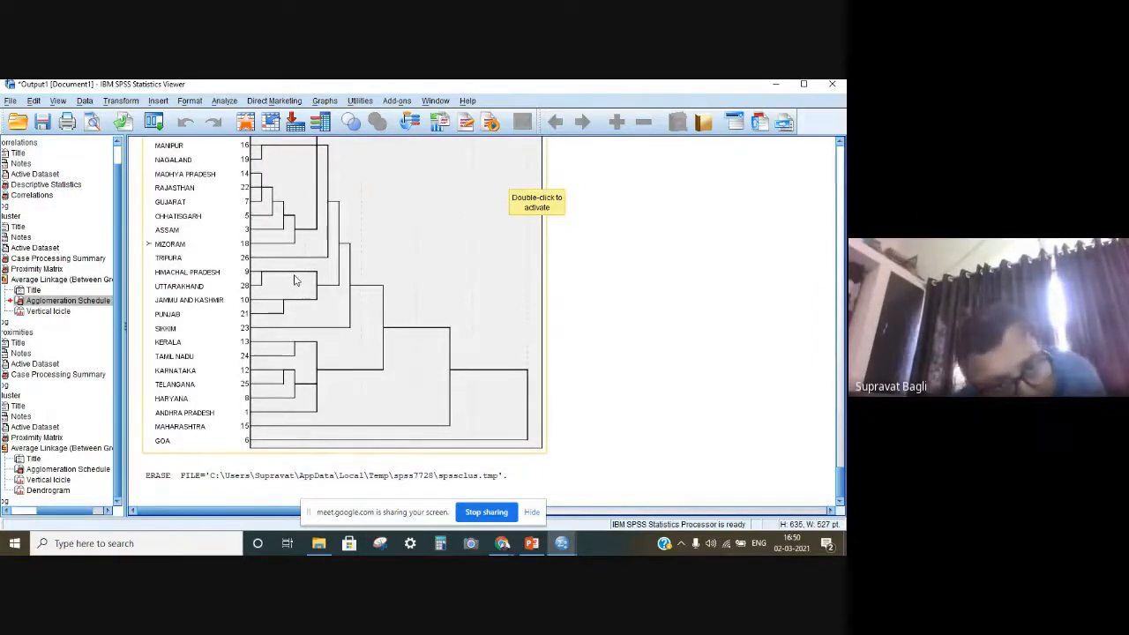
{"action": "scroll", "coordinate": [296, 280], "scroll_direction": "up", "scroll_amount": 3}
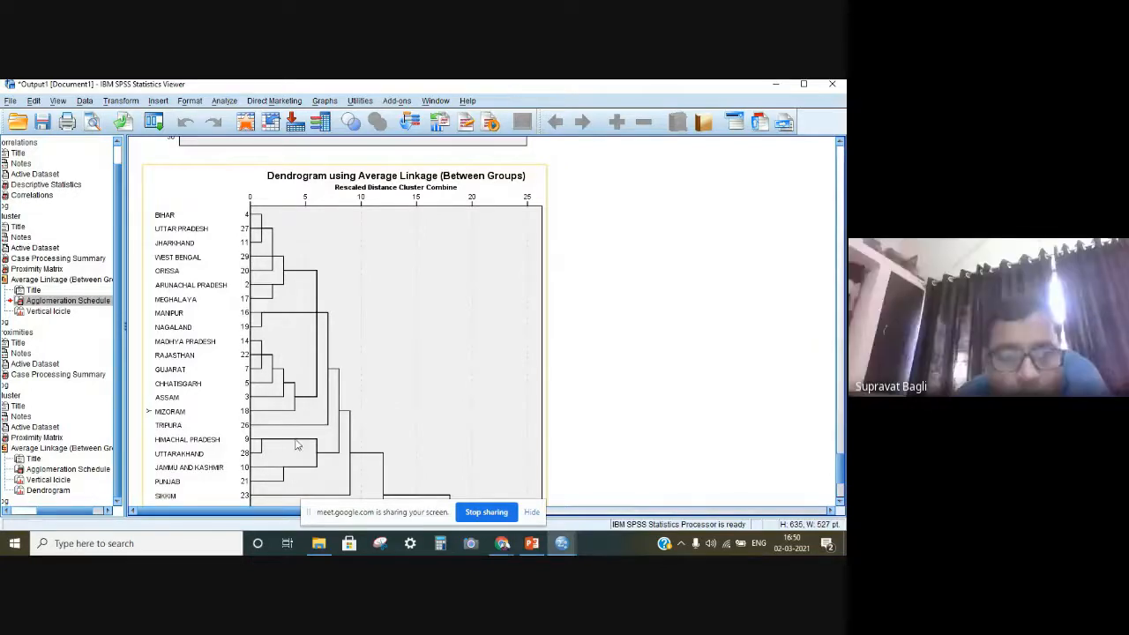
{"action": "scroll", "coordinate": [321, 472], "scroll_direction": "down", "scroll_amount": 1}
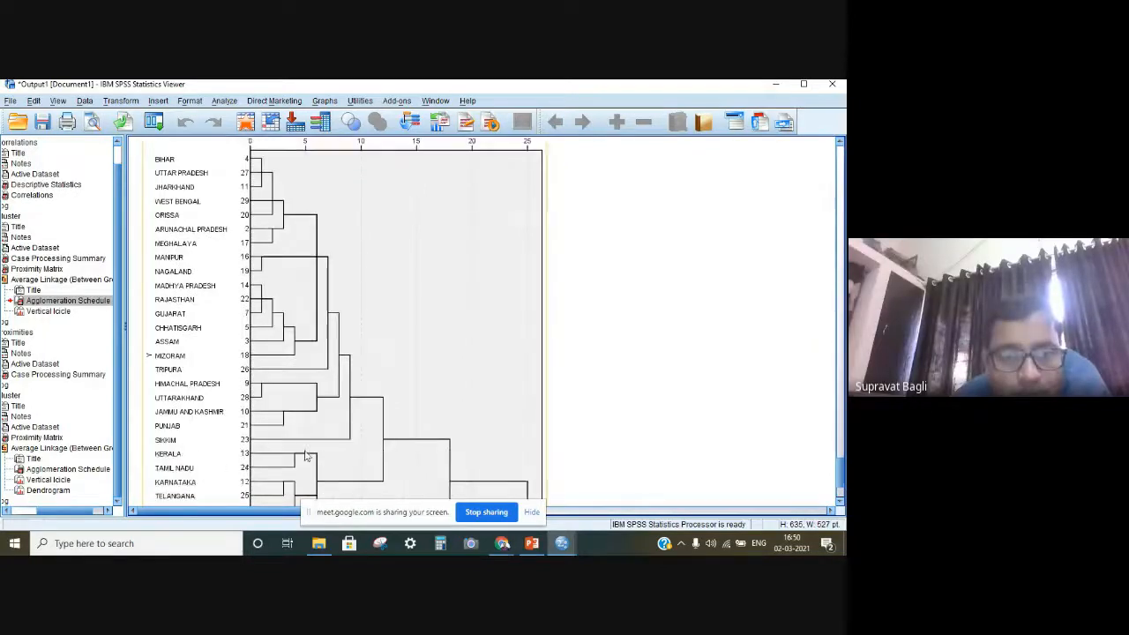
{"action": "scroll", "coordinate": [329, 480], "scroll_direction": "down", "scroll_amount": 1}
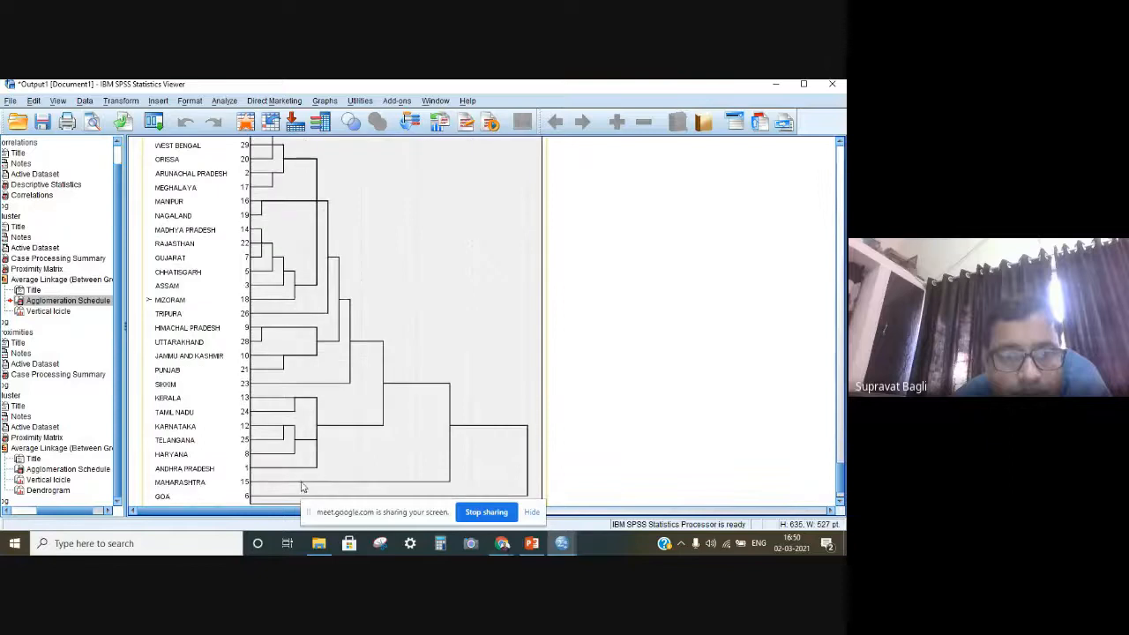
{"action": "scroll", "coordinate": [520, 352], "scroll_direction": "down", "scroll_amount": 1}
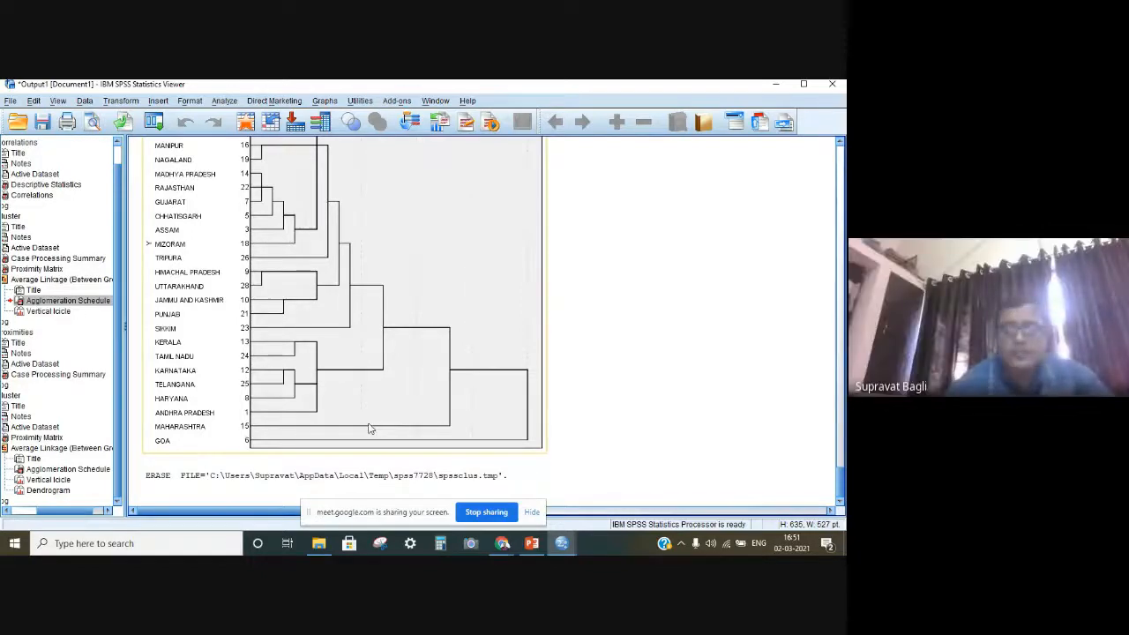
Switch to the Google Meet window in Chrome to view the meeting participants
{"action": "left_click", "coordinate": [502, 542]}
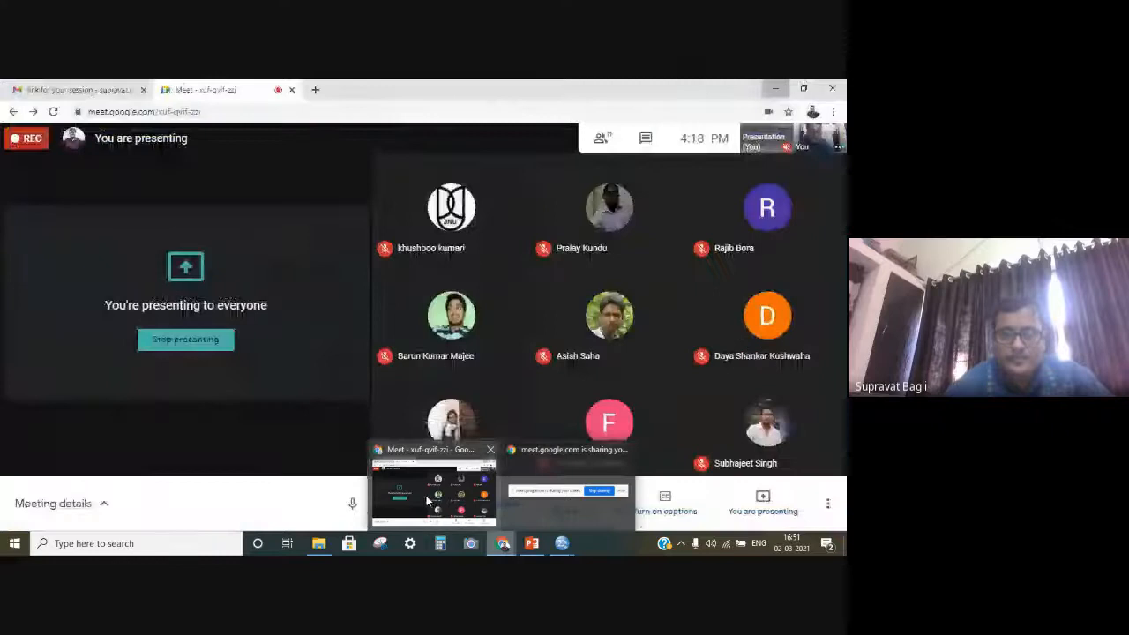
{"action": "left_click", "coordinate": [426, 495]}
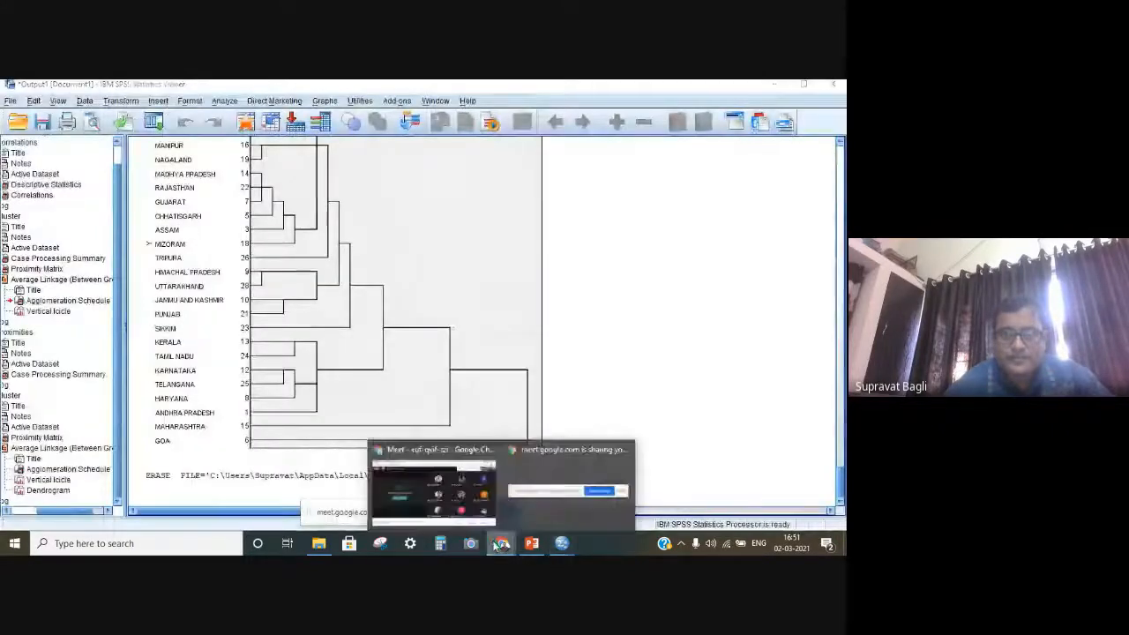
{"action": "left_click", "coordinate": [413, 511]}
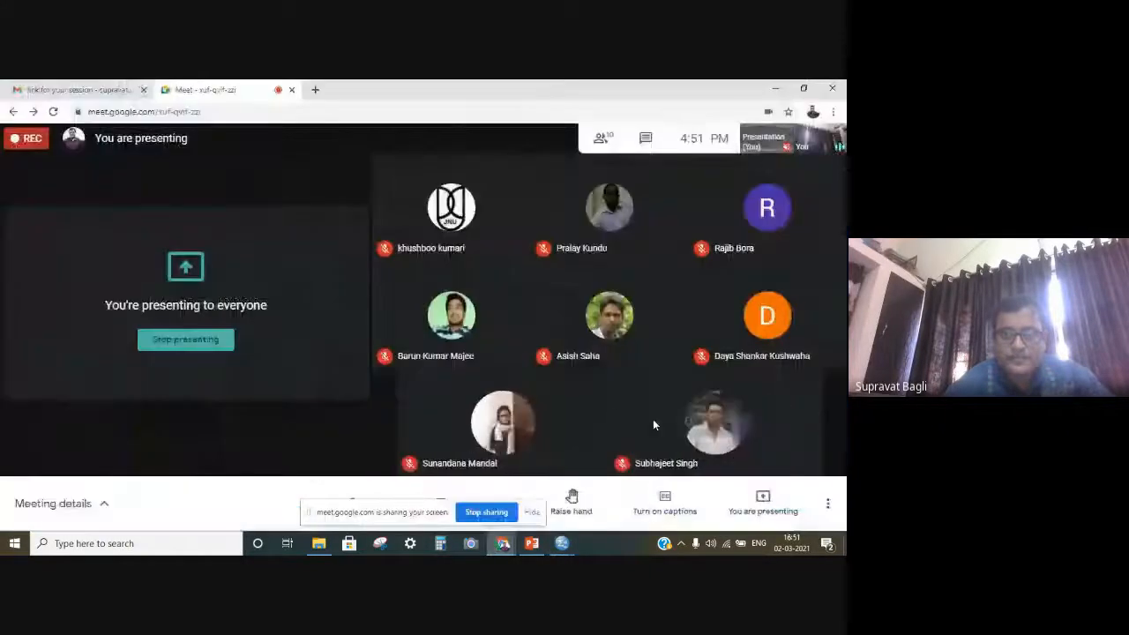